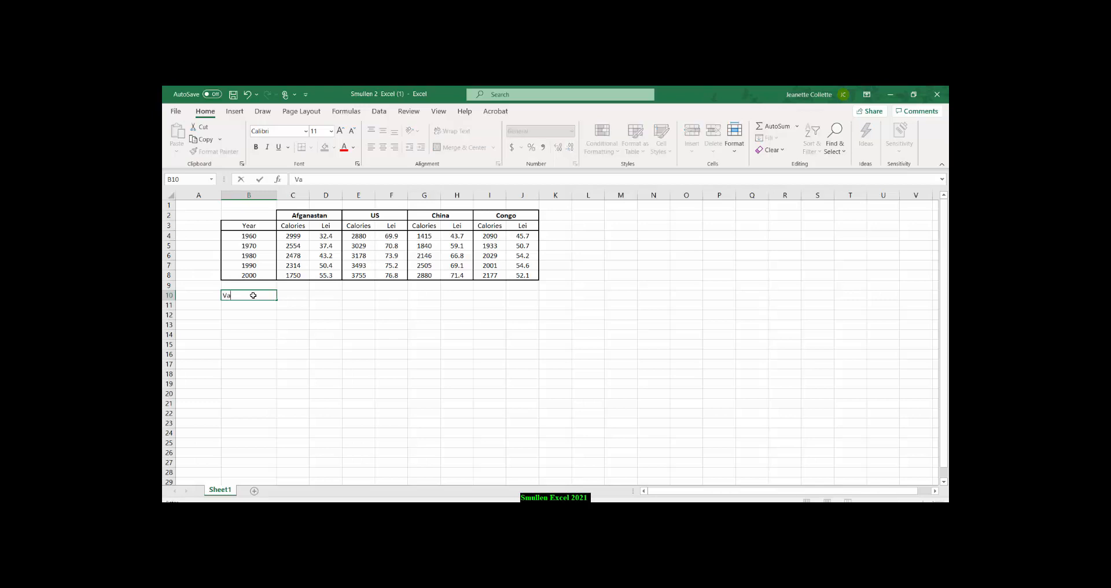
# Enter the heading Variables in cell B10 and the labels Calories and Lei in C11 and C12.
pyautogui.write('riables')
pyautogui.click(299, 306)
pyautogui.write('Calories')
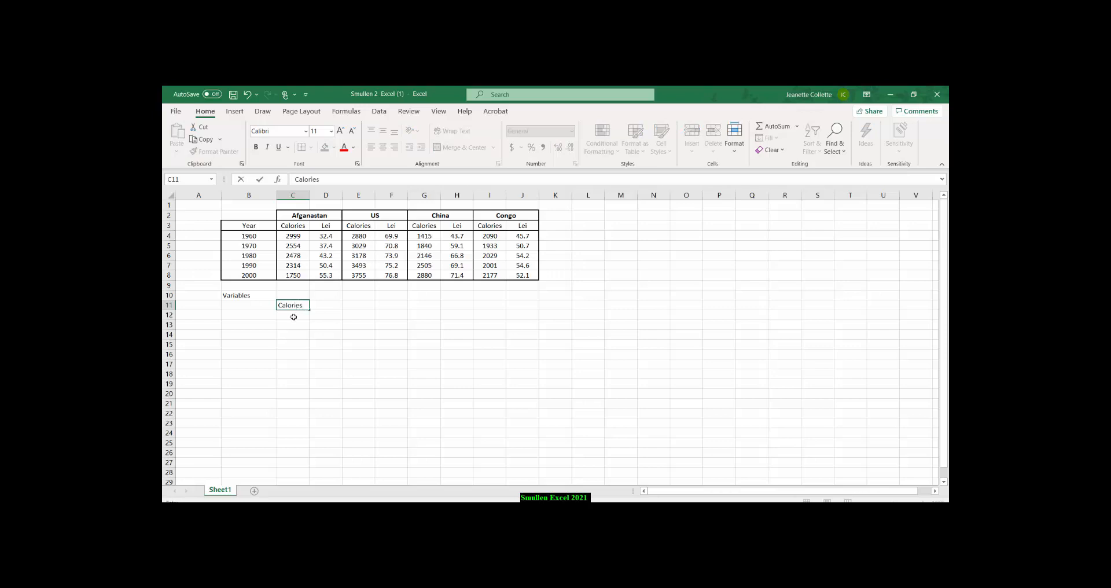
pyautogui.click(295, 316)
pyautogui.write('Le')
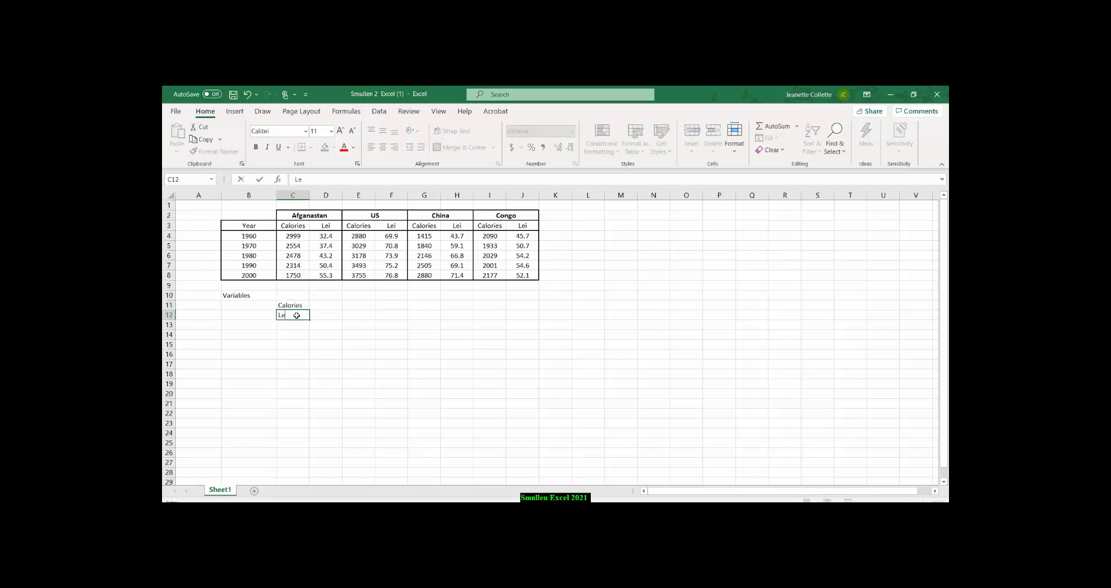
pyautogui.write('i')
# Complete the variable list with Years in cell C13 and Countries in C14.
pyautogui.click(298, 324)
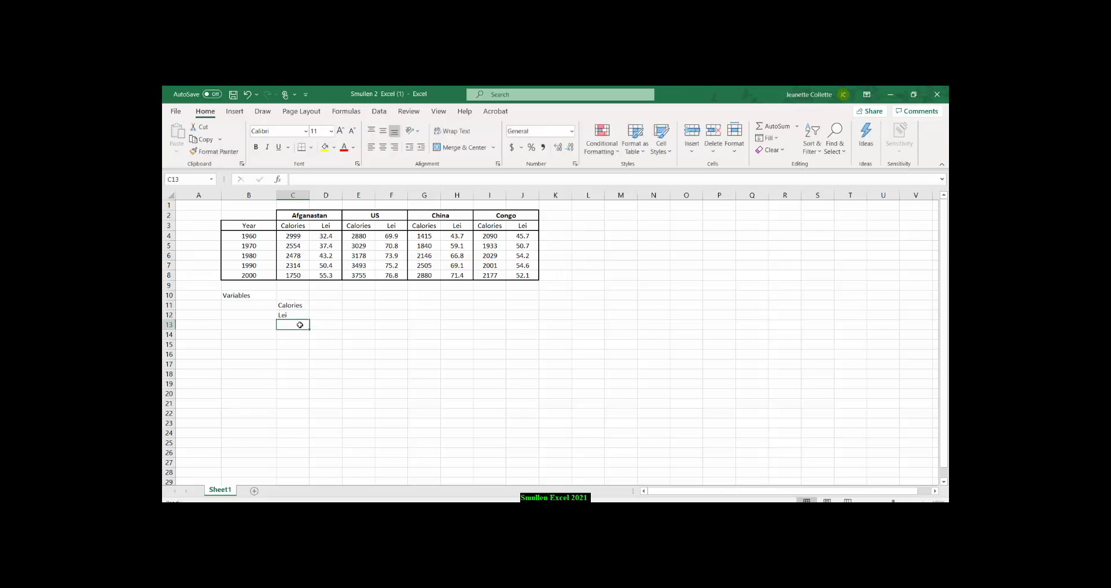
pyautogui.write('Years')
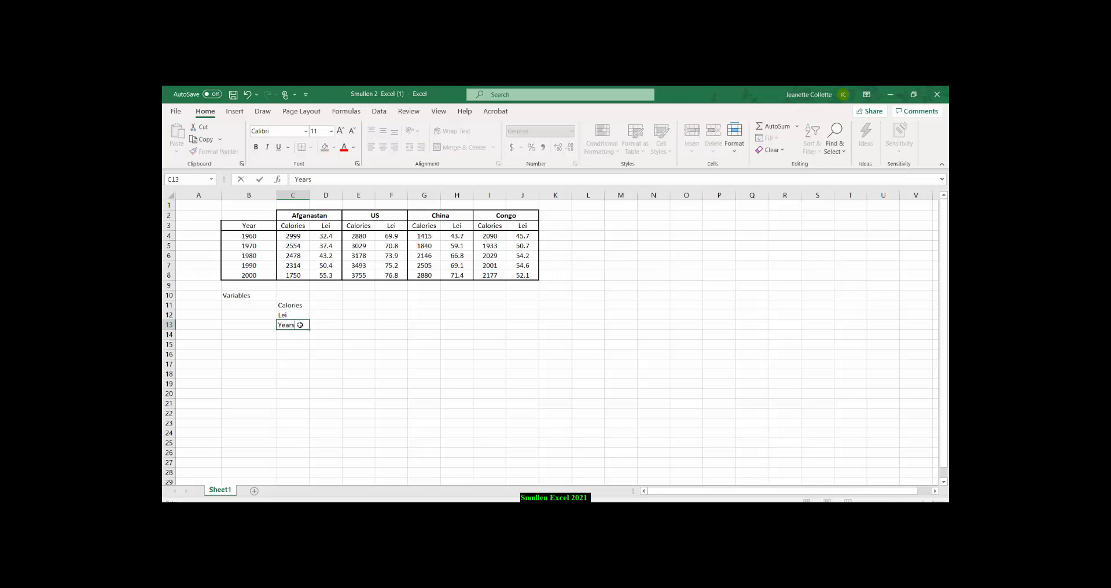
pyautogui.click(291, 326)
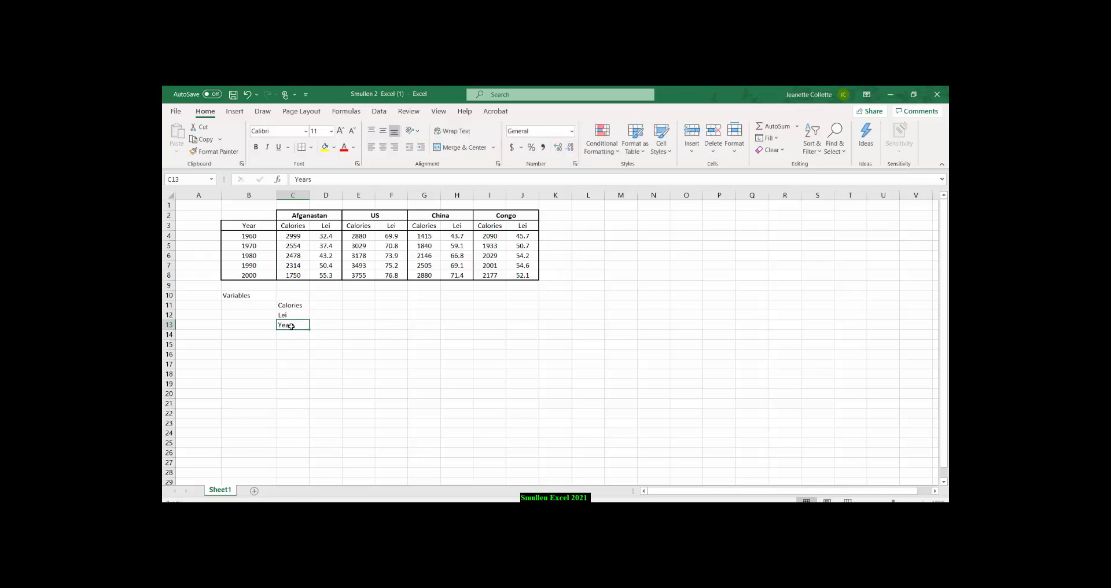
pyautogui.write('Co')
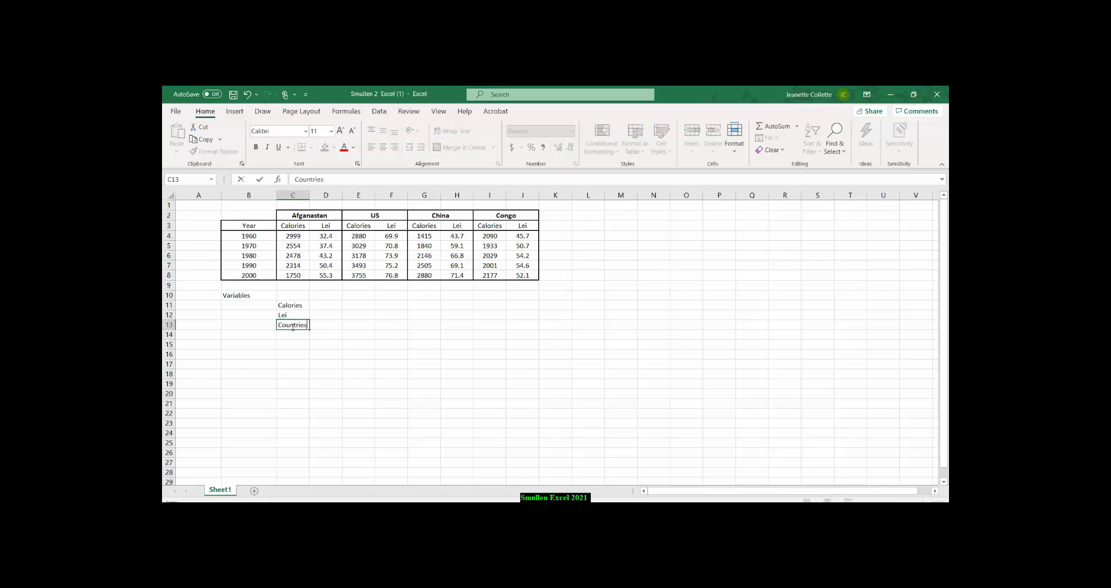
pyautogui.write('untries')
pyautogui.moveTo(308, 324); pyautogui.dragTo(277, 325)
pyautogui.write('Yw')
pyautogui.press('Return')
pyautogui.write('Cou')
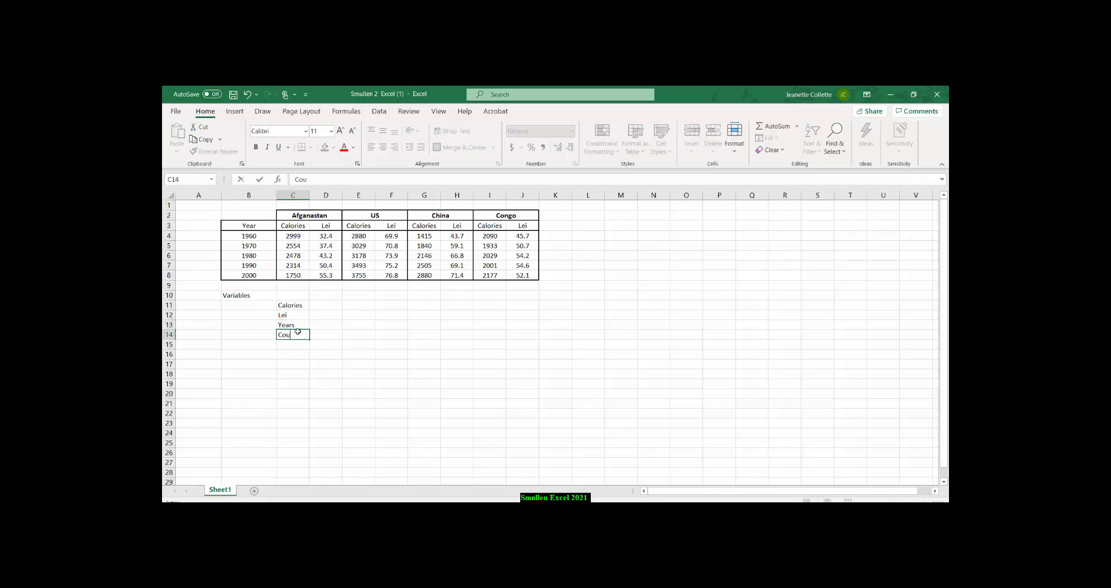
pyautogui.write('ntries')
# Mark the Calories, Lei and Years variables with an X in cells D11 to D13.
pyautogui.click(327, 305)
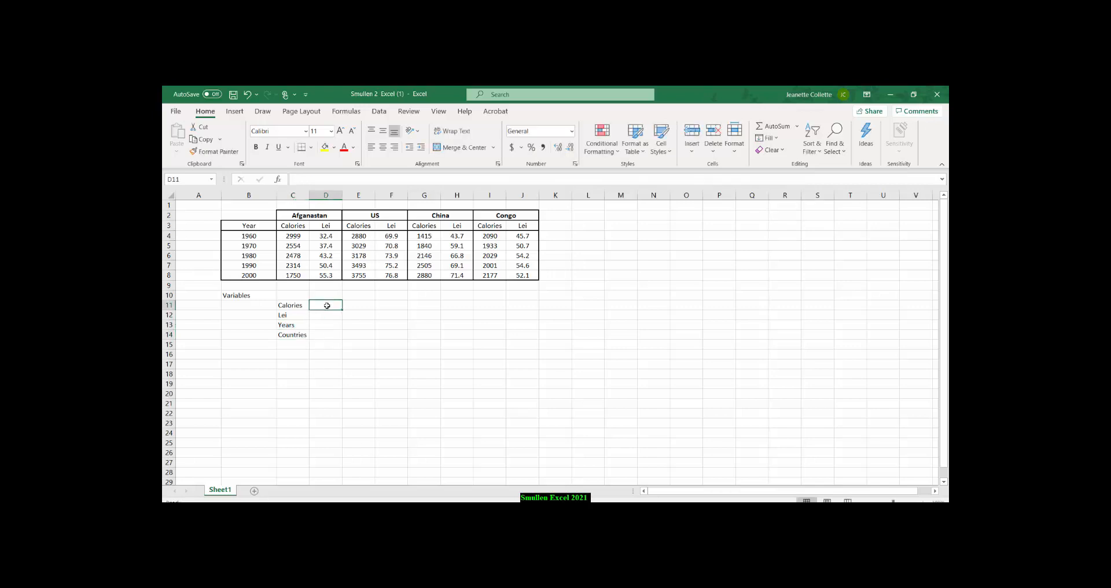
pyautogui.write('X')
pyautogui.click(329, 315)
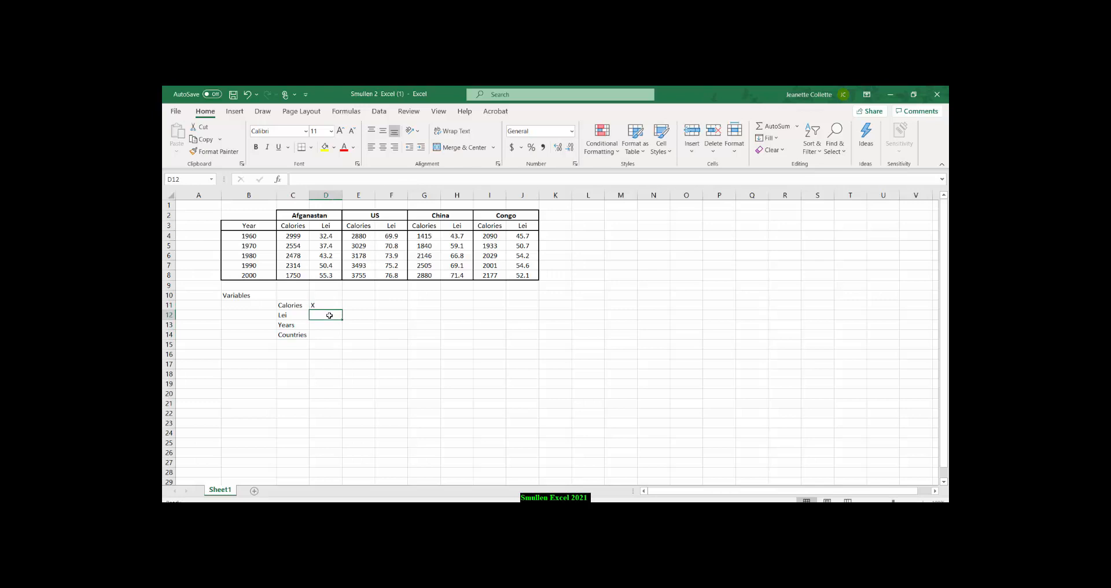
pyautogui.write('X')
pyautogui.click(326, 328)
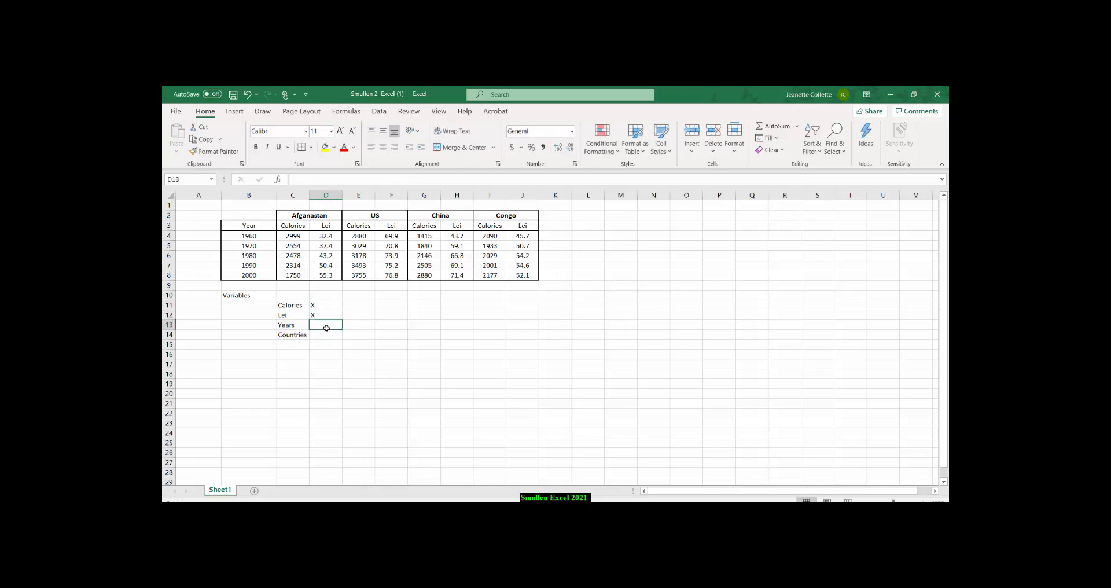
pyautogui.write('X')
# Enter "Control- Same" beside Countries in cell D14 and widen column D to fit the text.
pyautogui.click(328, 339)
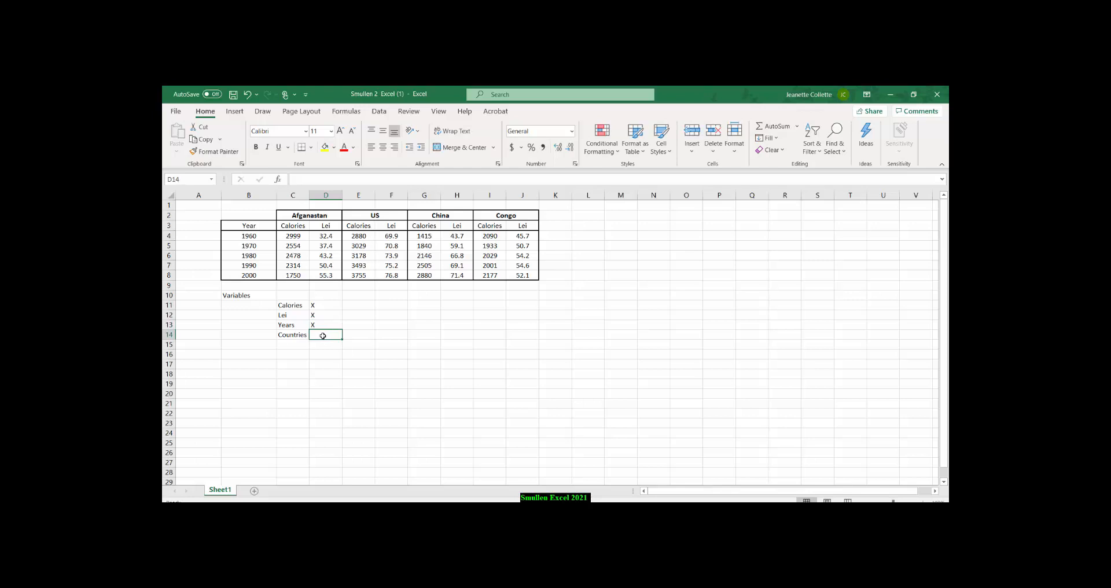
pyautogui.write('Con')
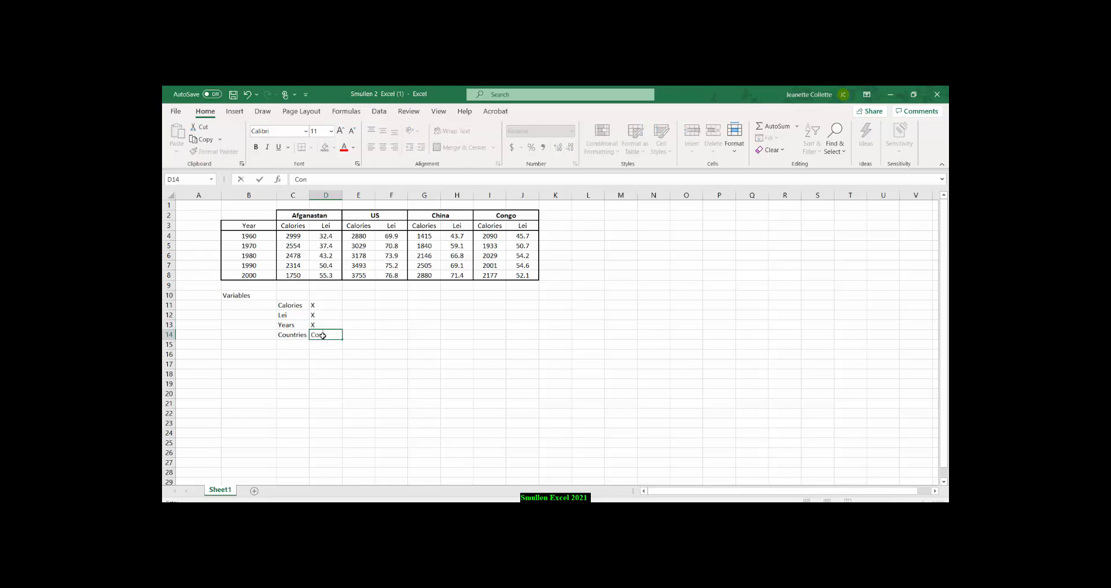
pyautogui.write('trol- Sa')
pyautogui.click(353, 353)
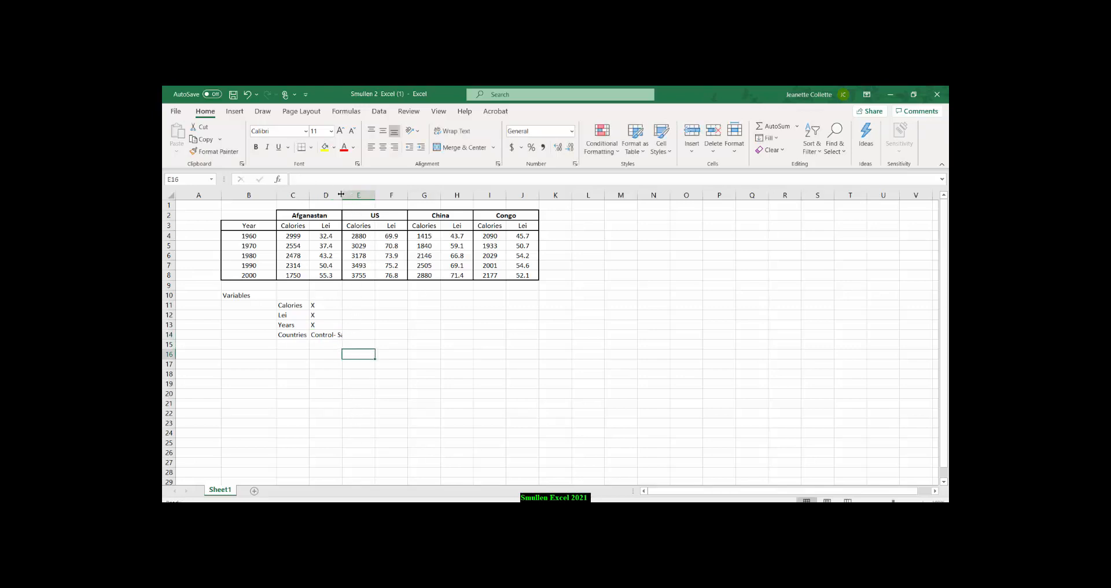
pyautogui.moveTo(341, 194); pyautogui.dragTo(359, 191)
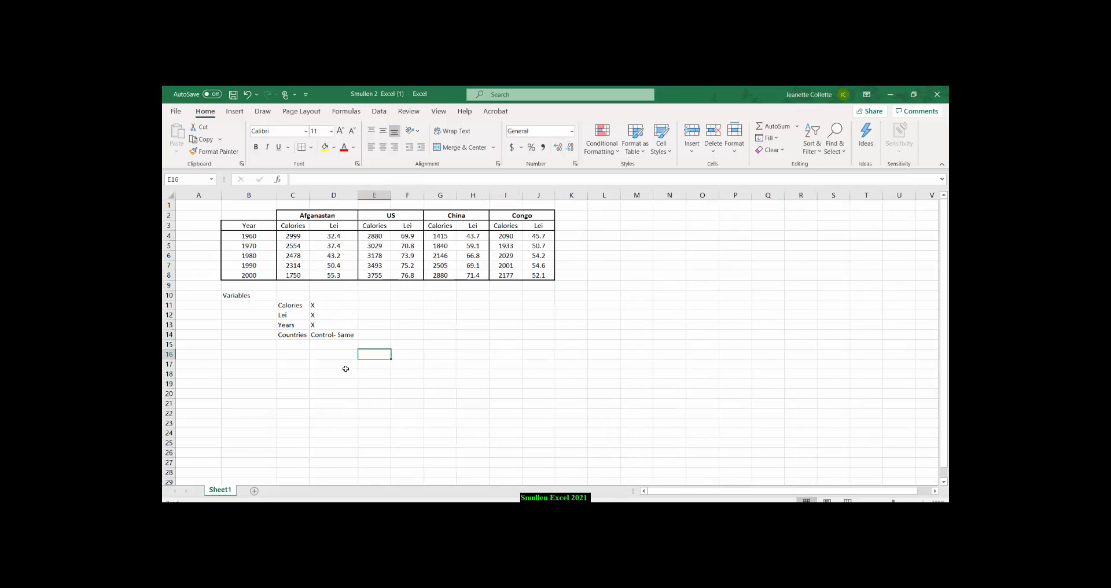
pyautogui.click(299, 235)
pyautogui.click(328, 236)
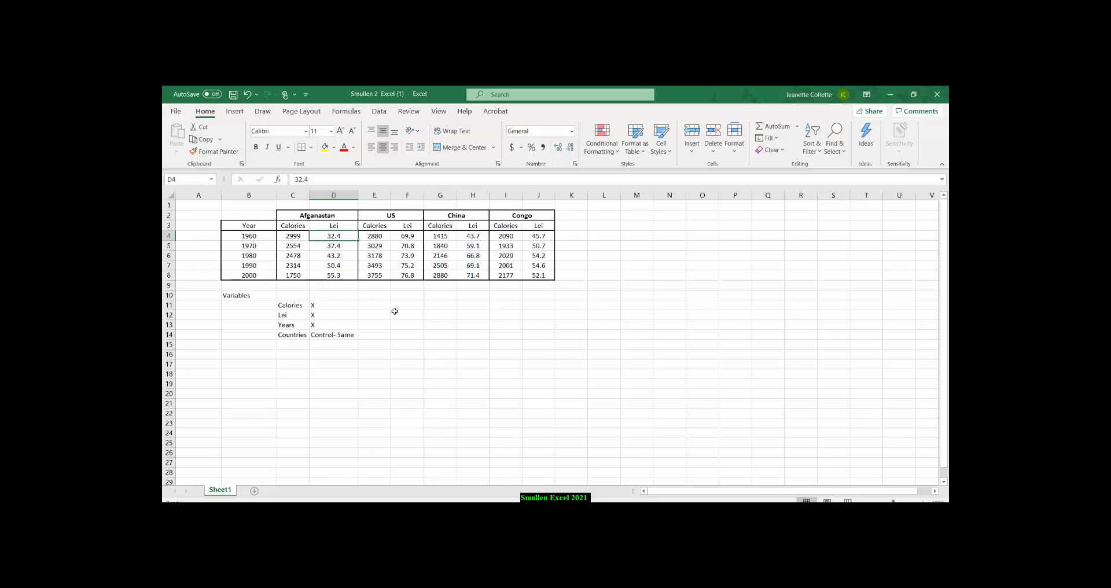
pyautogui.moveTo(297, 236); pyautogui.dragTo(297, 272)
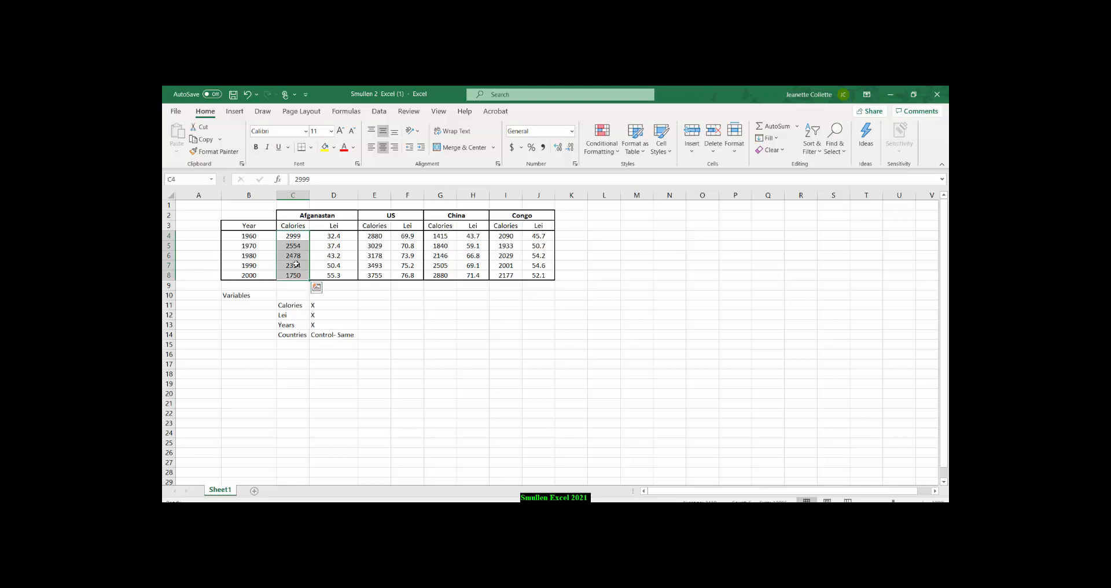
pyautogui.moveTo(294, 225); pyautogui.dragTo(324, 275)
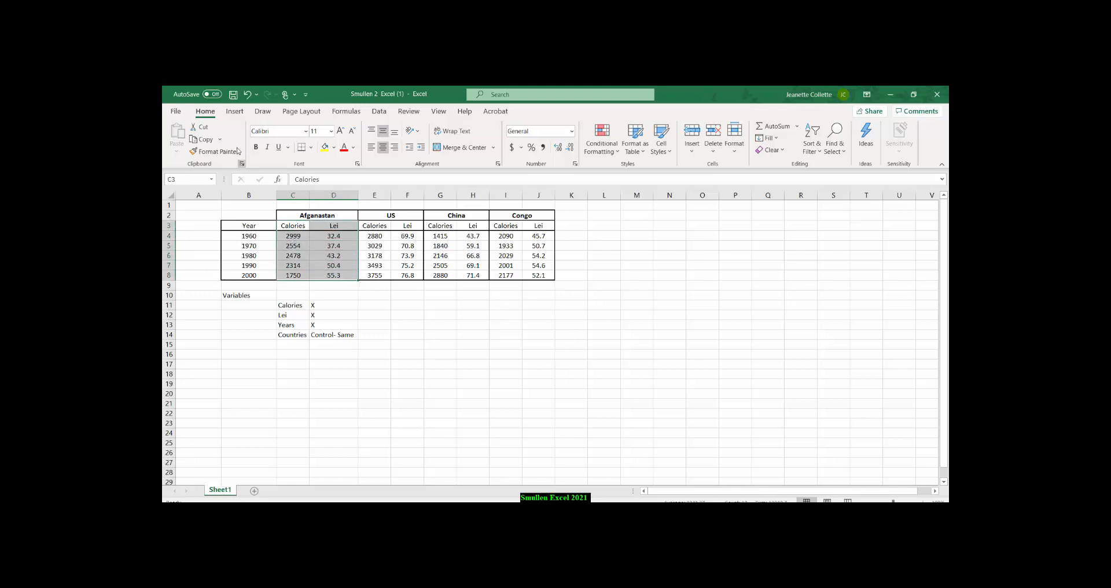
pyautogui.click(234, 111)
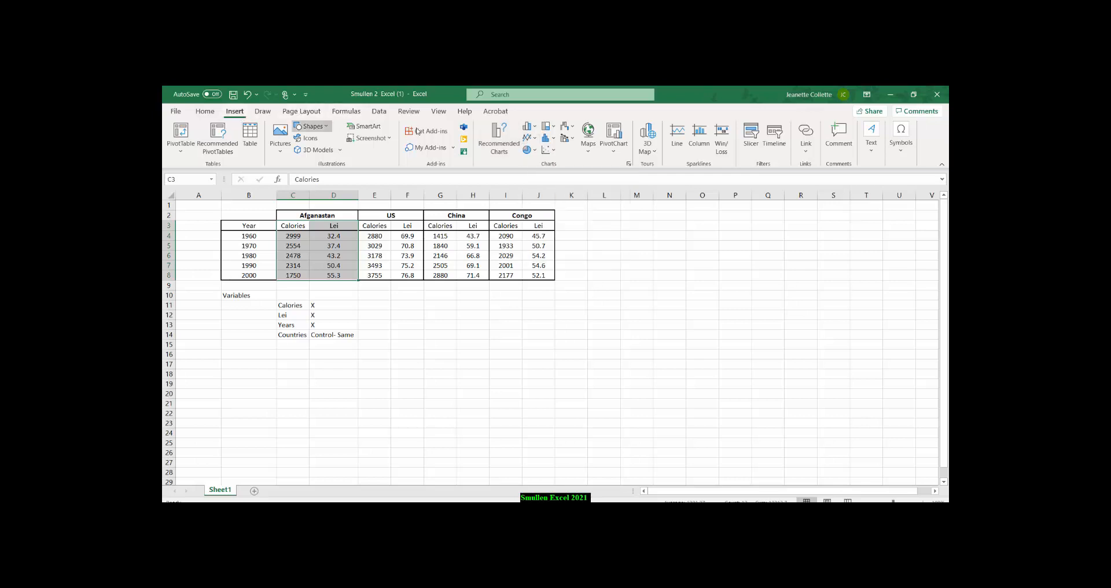
pyautogui.click(528, 139)
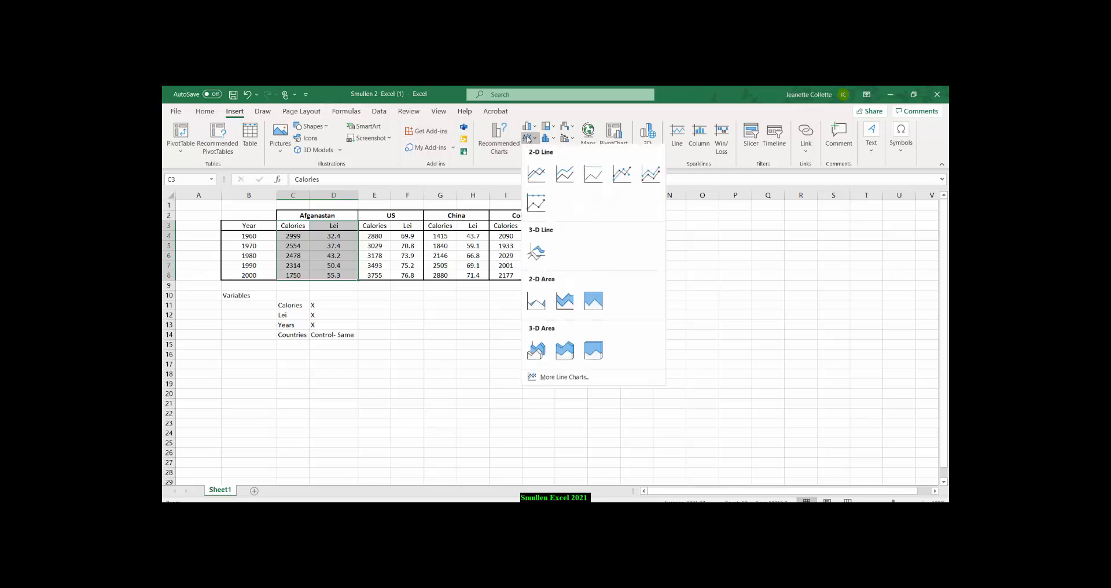
pyautogui.click(535, 175)
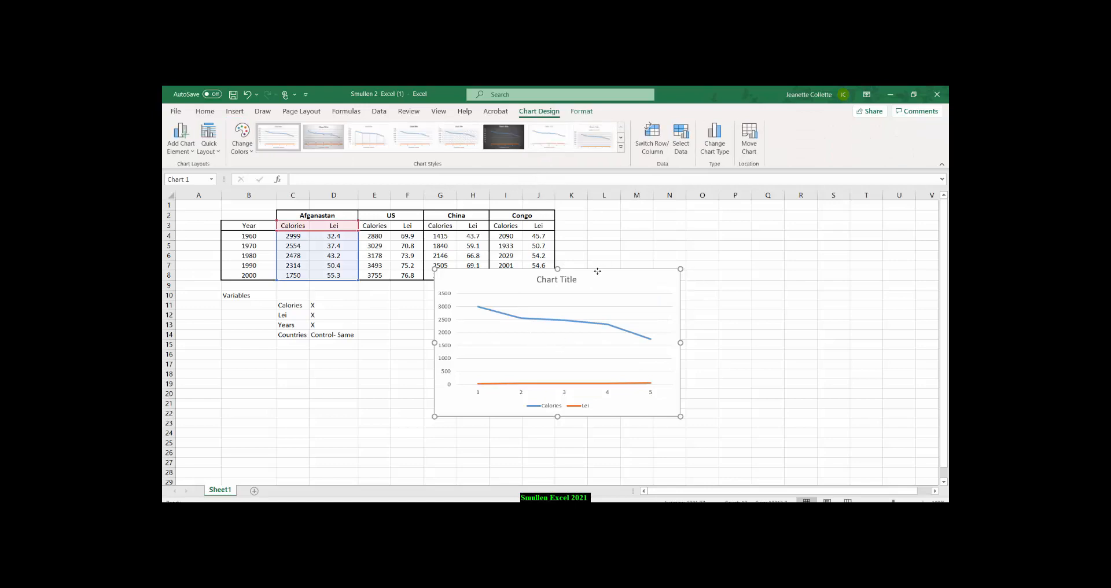
pyautogui.moveTo(593, 278); pyautogui.dragTo(724, 227)
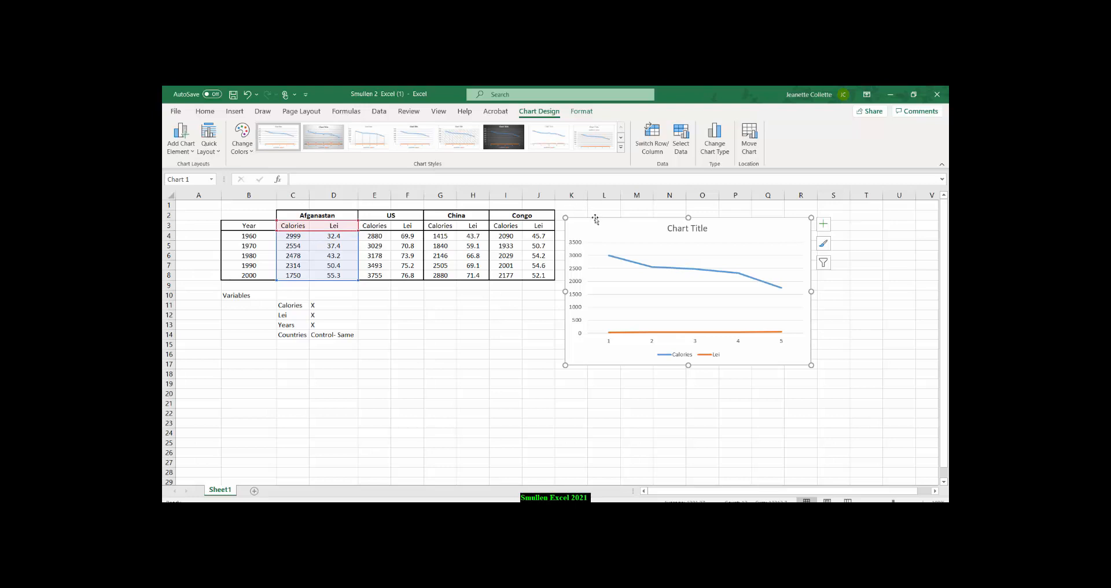
pyautogui.press('Delete')
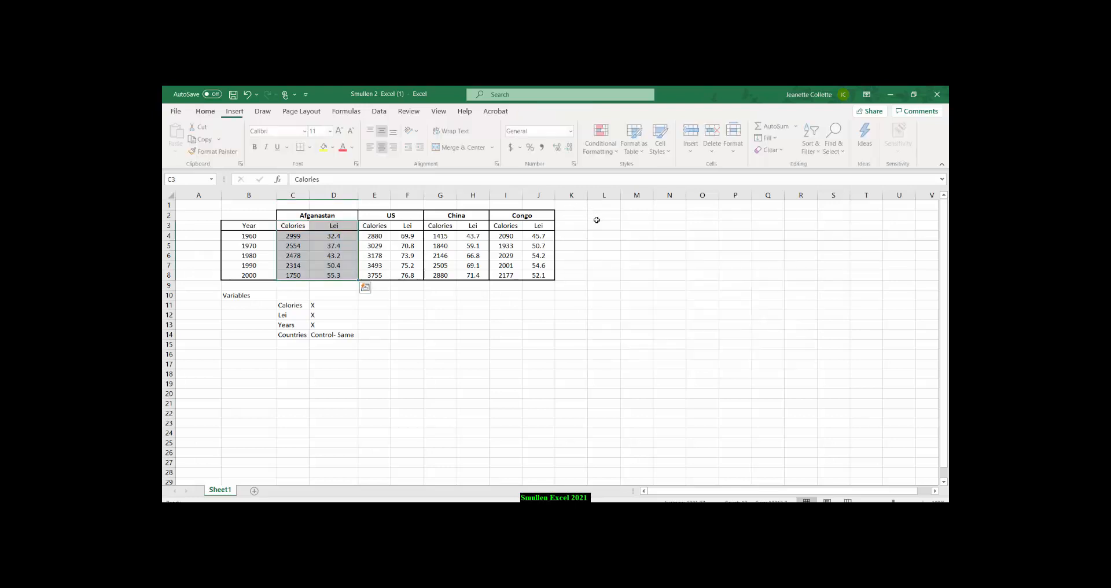
pyautogui.click(561, 286)
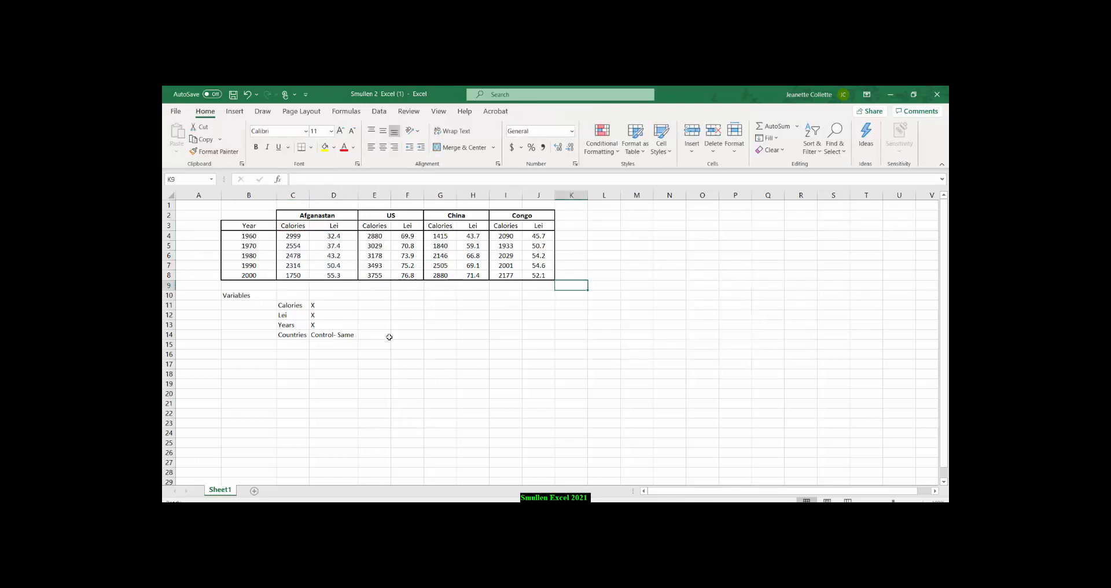
# Insert a 2-D line chart of the Afganastan Calories data in C3:C8 and place it beside the data table, starting around column L.
pyautogui.moveTo(296, 227); pyautogui.dragTo(293, 275)
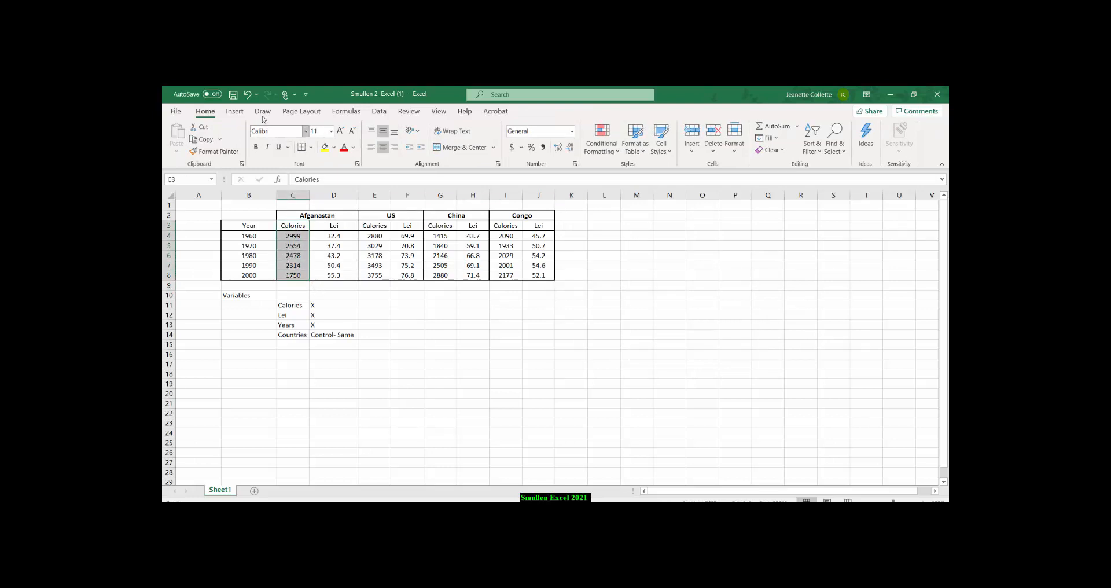
pyautogui.click(235, 111)
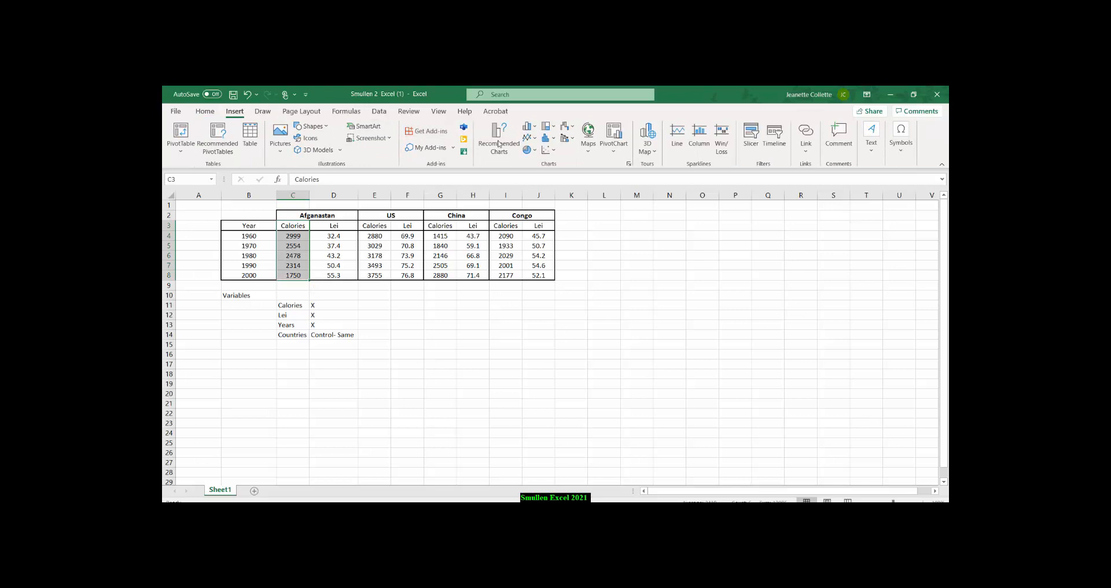
pyautogui.click(530, 138)
pyautogui.click(537, 172)
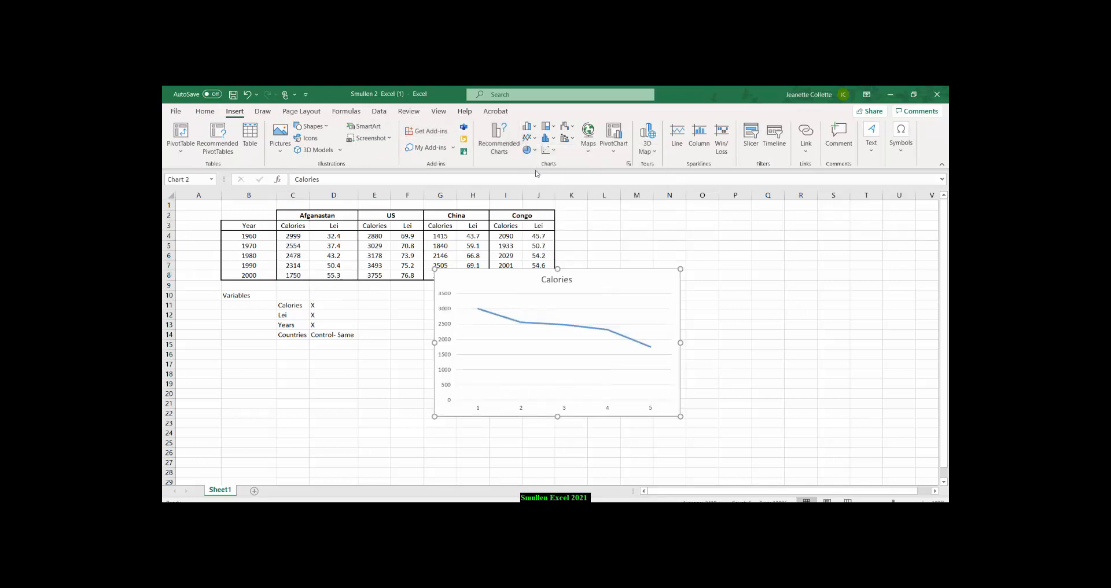
pyautogui.moveTo(532, 272); pyautogui.dragTo(671, 216)
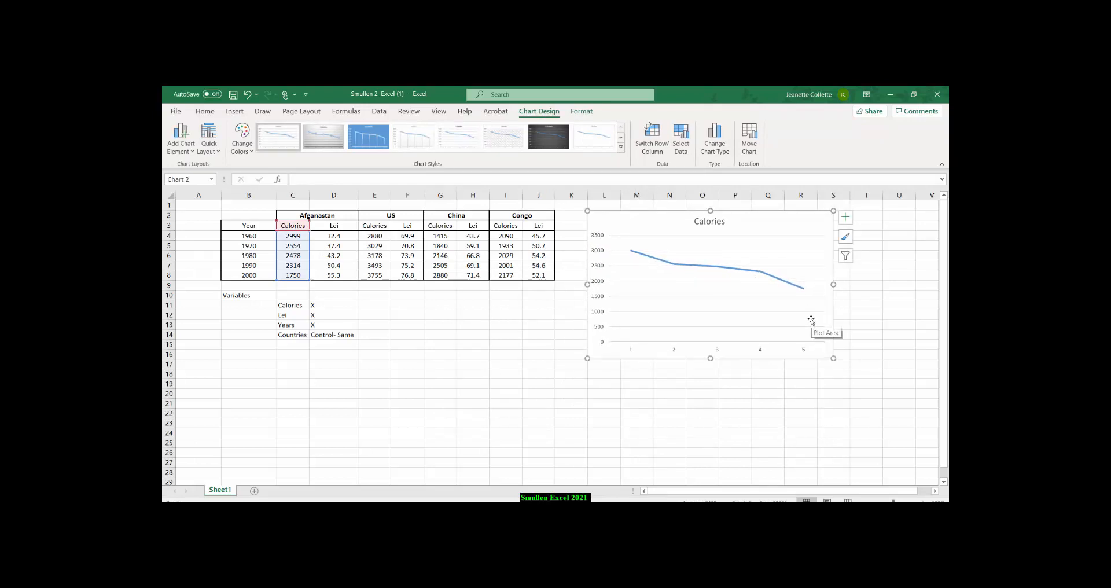
# Change the line chart's title to Afganastan.
pyautogui.click(701, 222)
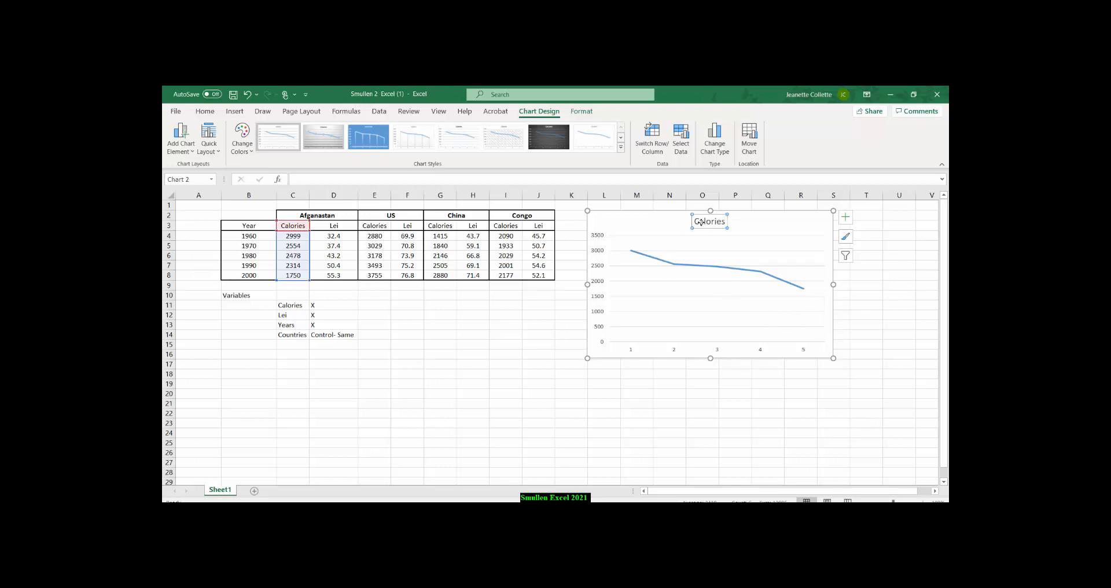
pyautogui.moveTo(695, 222); pyautogui.dragTo(722, 223)
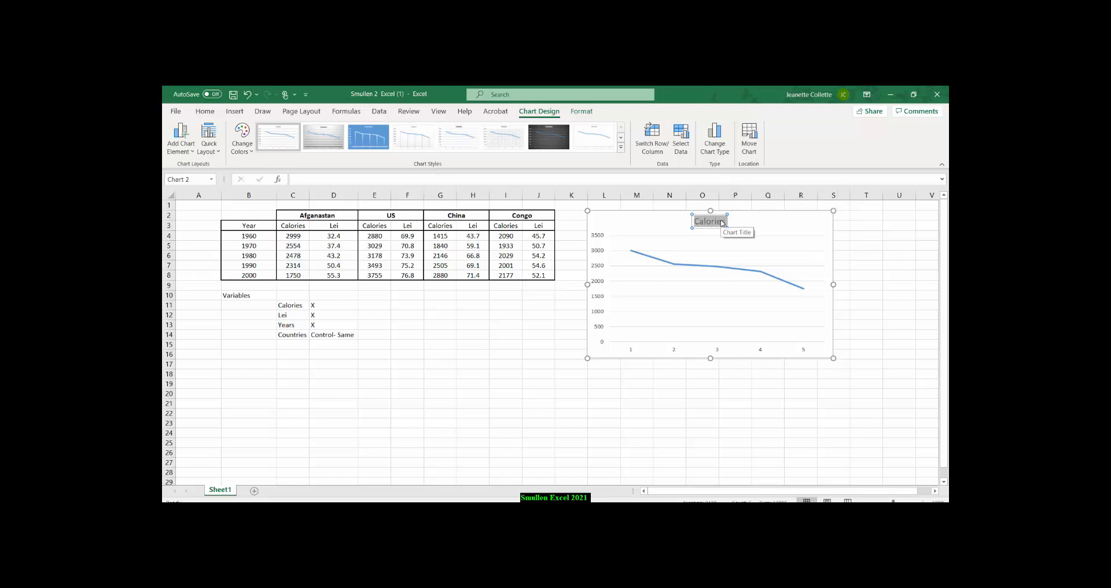
pyautogui.write('Af')
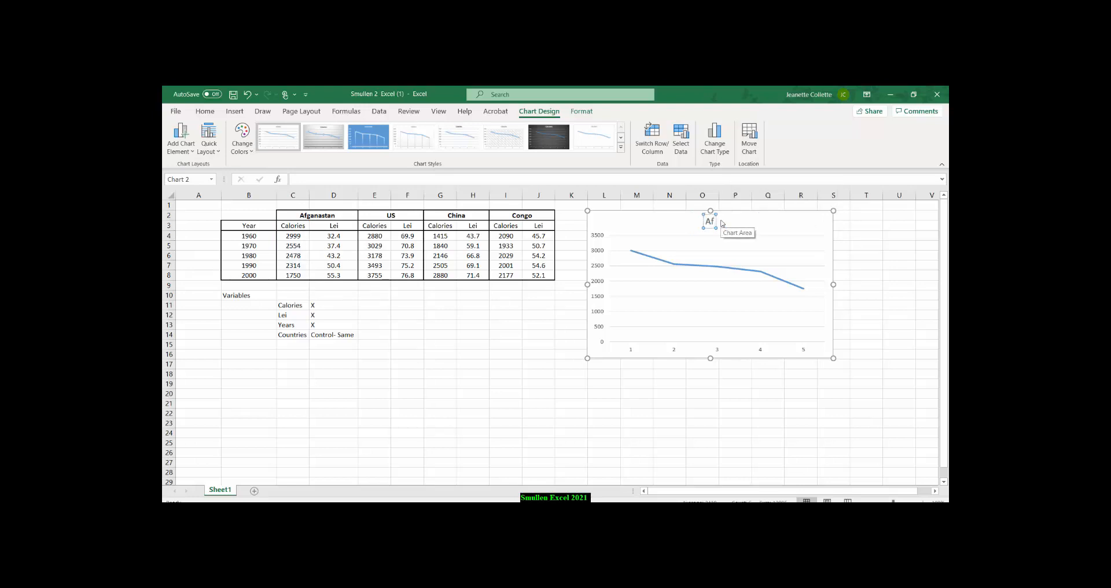
pyautogui.write('ganastan')
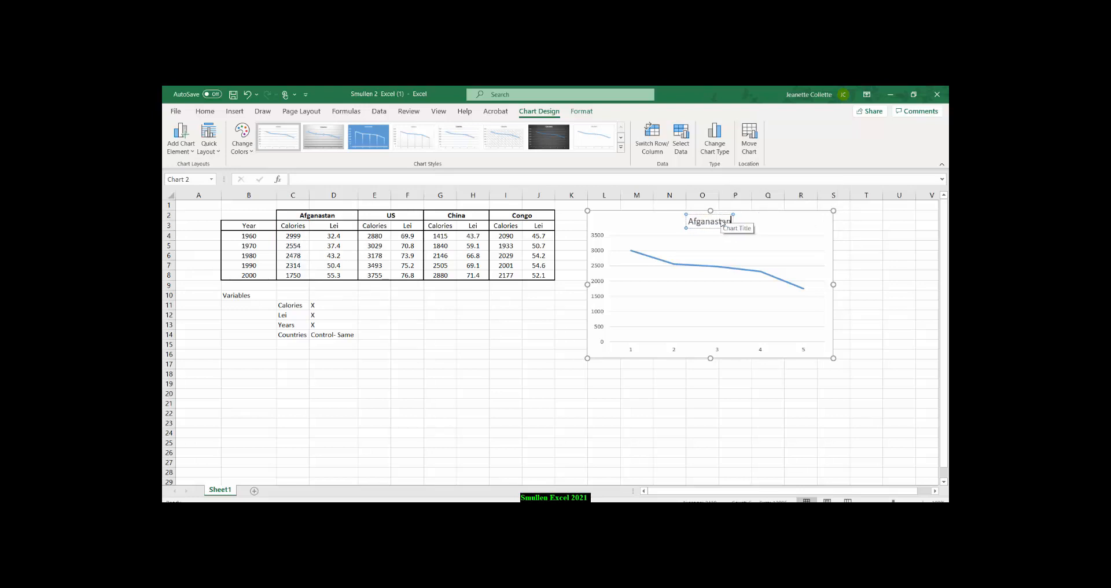
pyautogui.click(778, 256)
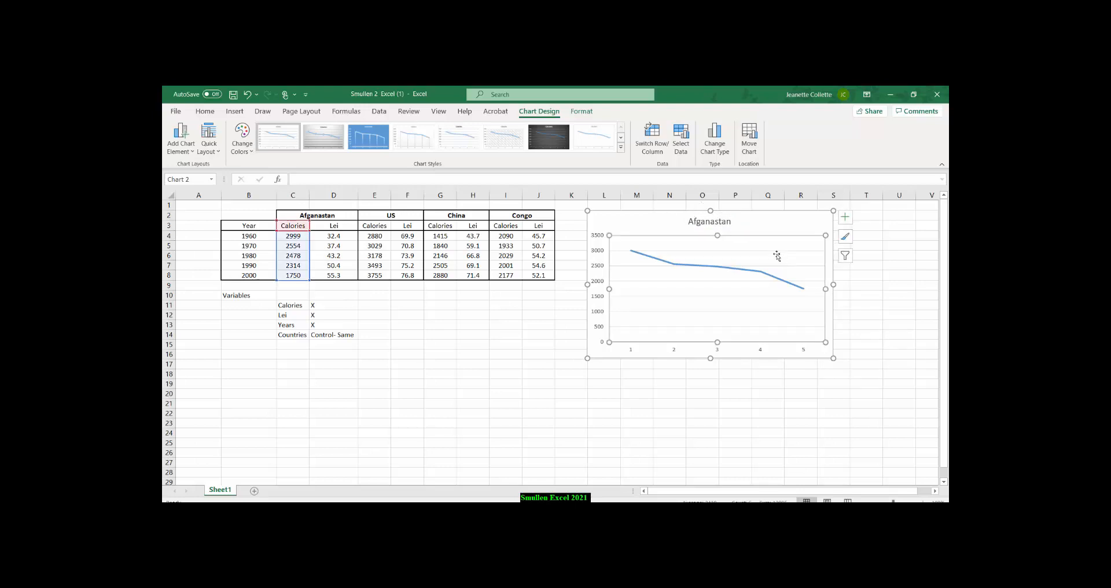
pyautogui.click(862, 305)
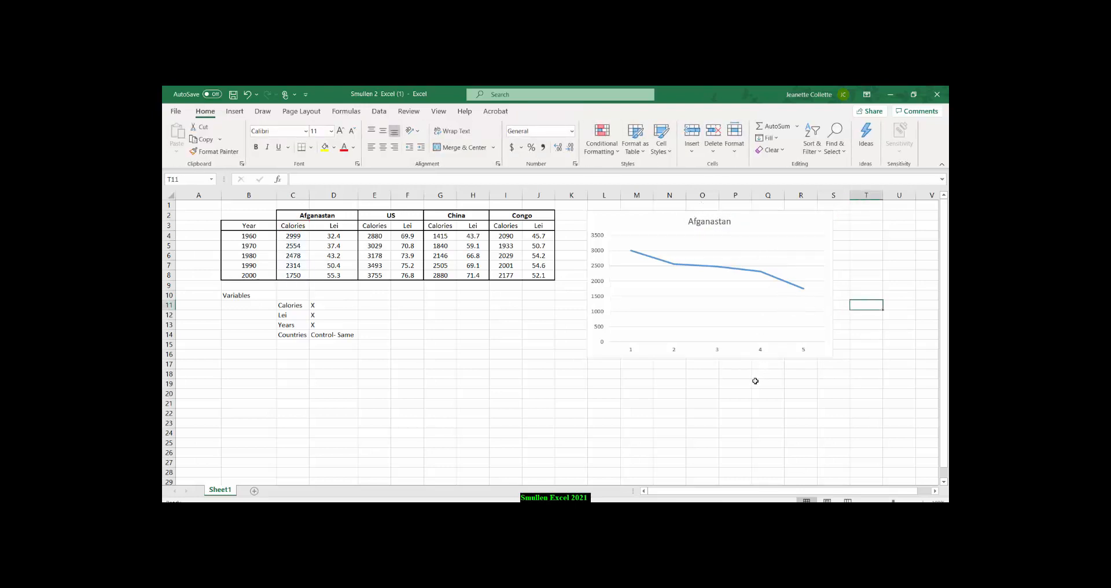
# Add axis titles to both axes of the Afganastan calories chart.
pyautogui.click(732, 264)
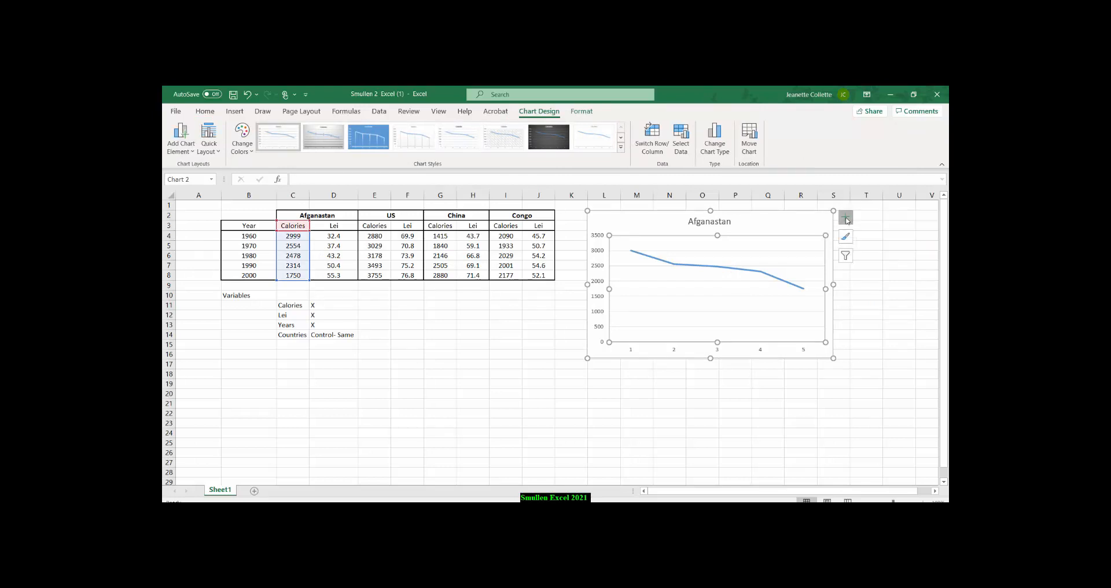
pyautogui.click(845, 217)
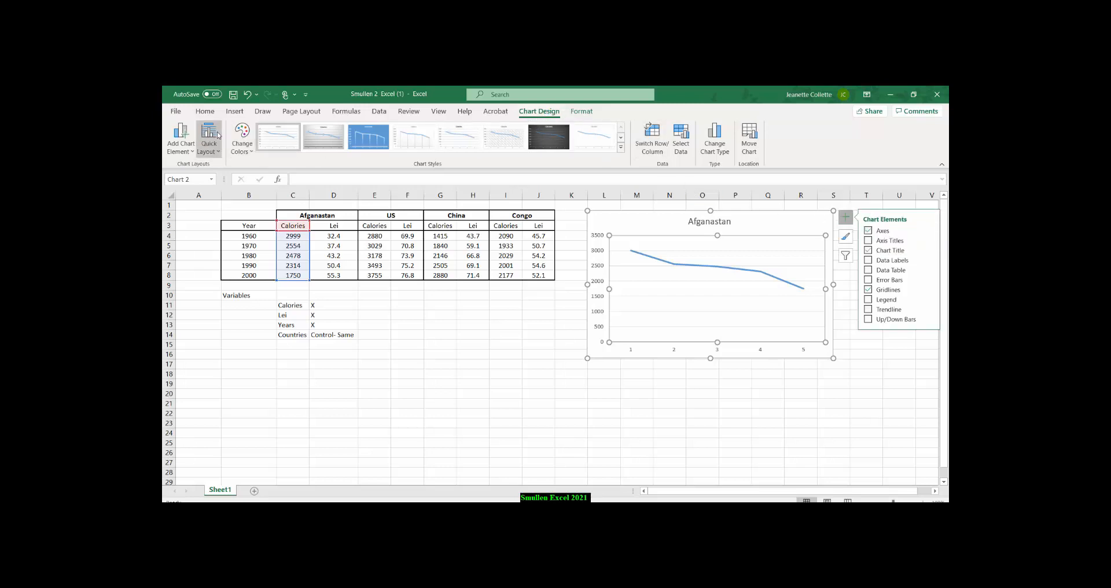
pyautogui.click(182, 144)
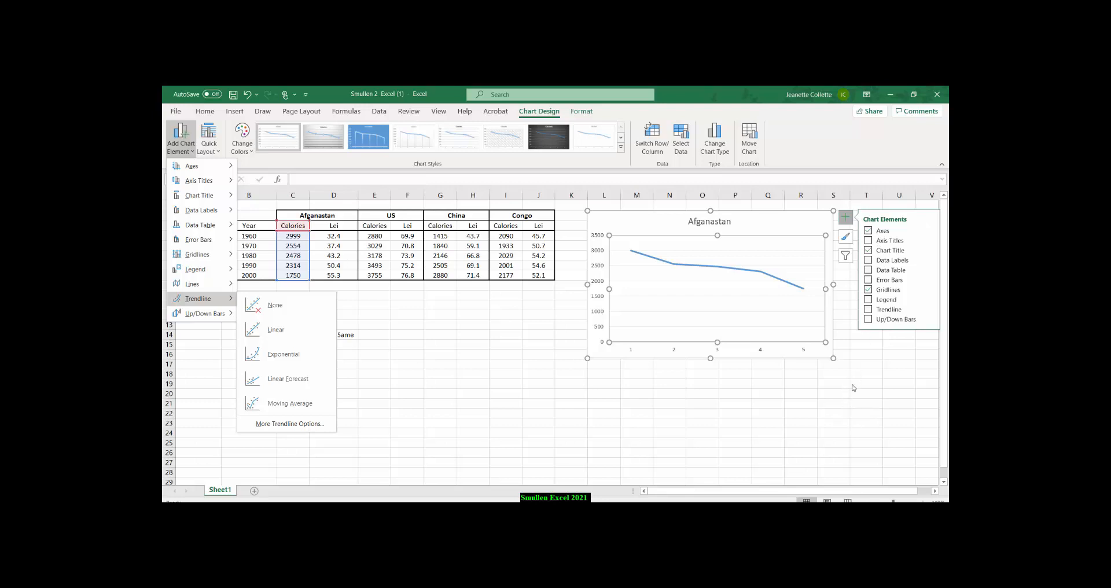
pyautogui.click(868, 240)
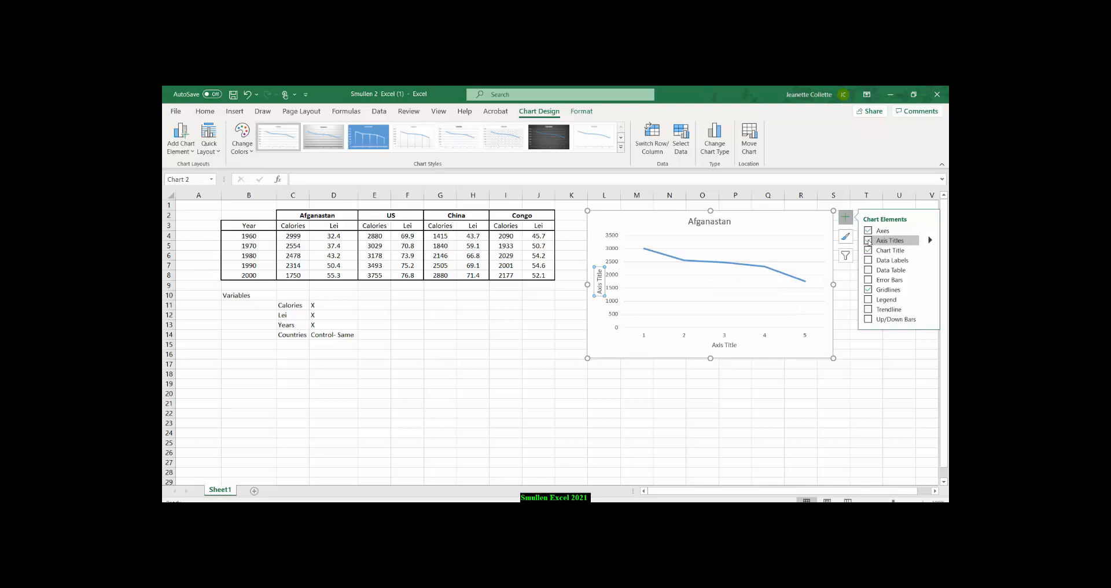
pyautogui.click(875, 353)
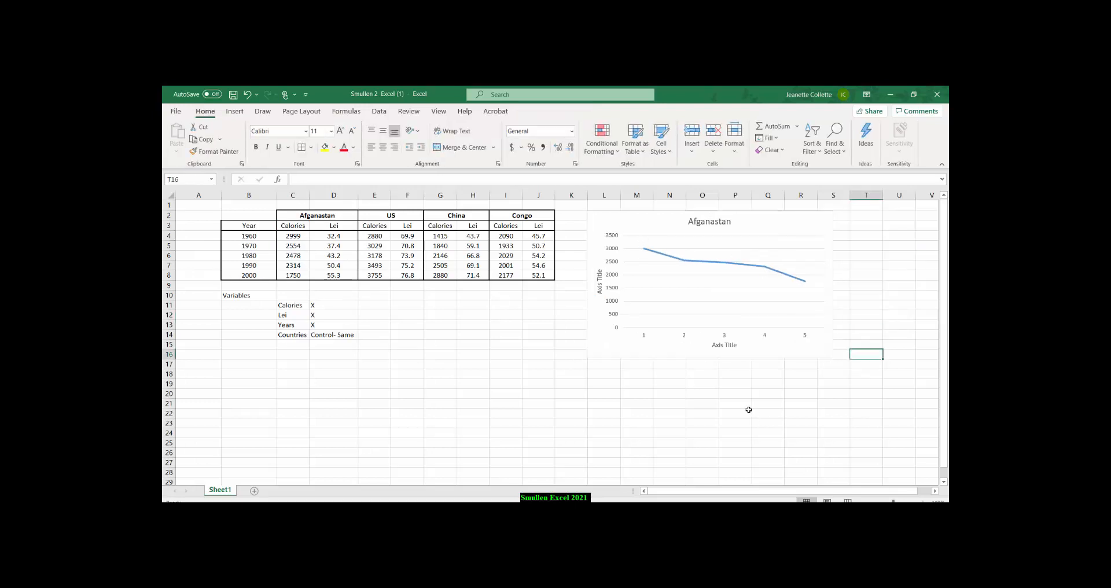
# Change the horizontal axis title of the calories chart to Years.
pyautogui.click(720, 345)
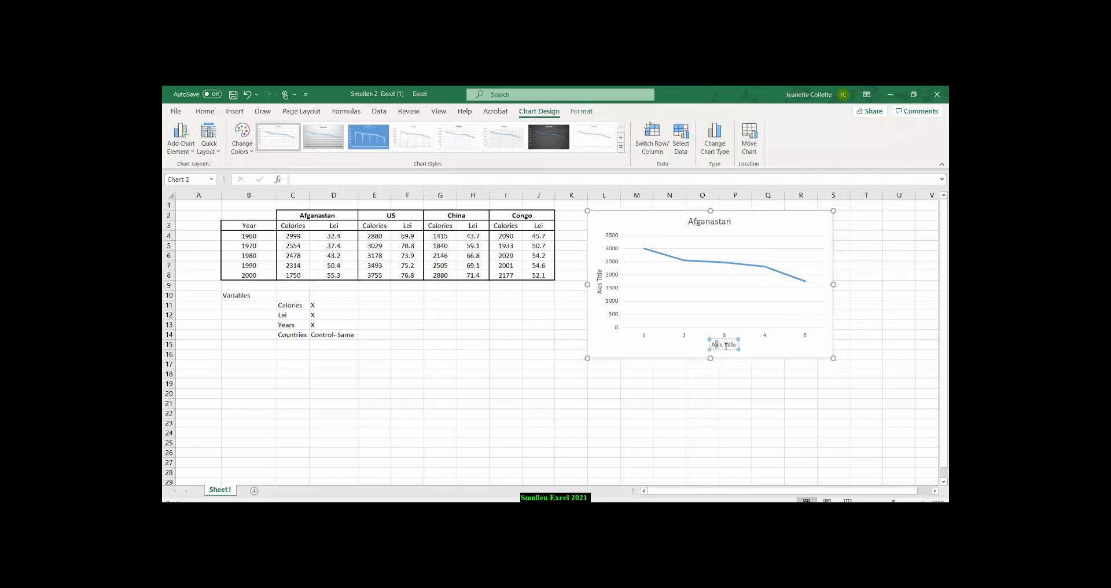
pyautogui.tripleClick(713, 346)
pyautogui.write('Years')
# Use the years in cells B4:B8 as the horizontal axis labels of the calories chart.
pyautogui.rightClick(690, 287)
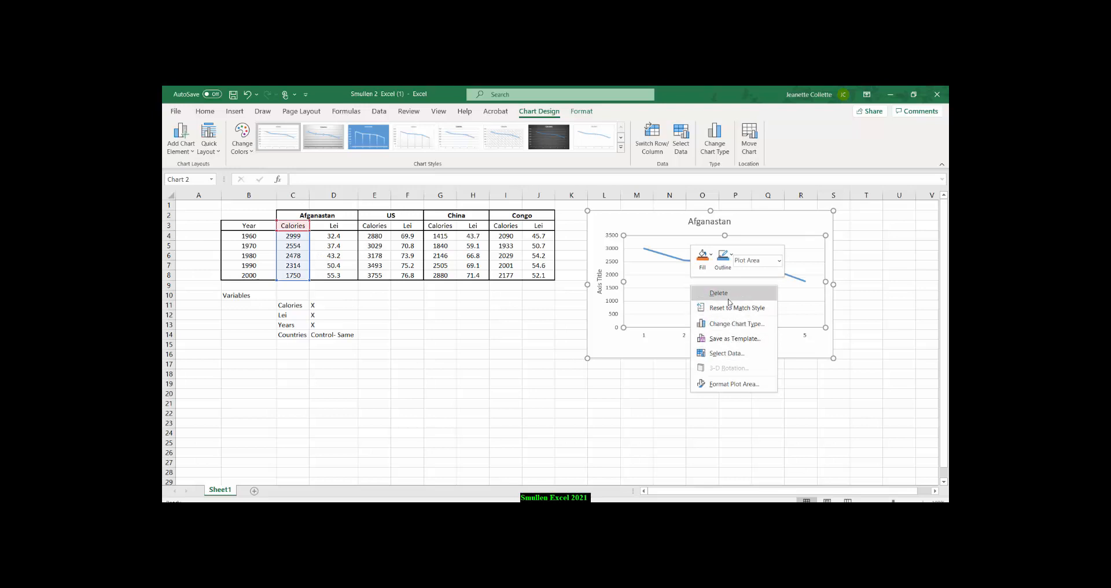
pyautogui.click(728, 354)
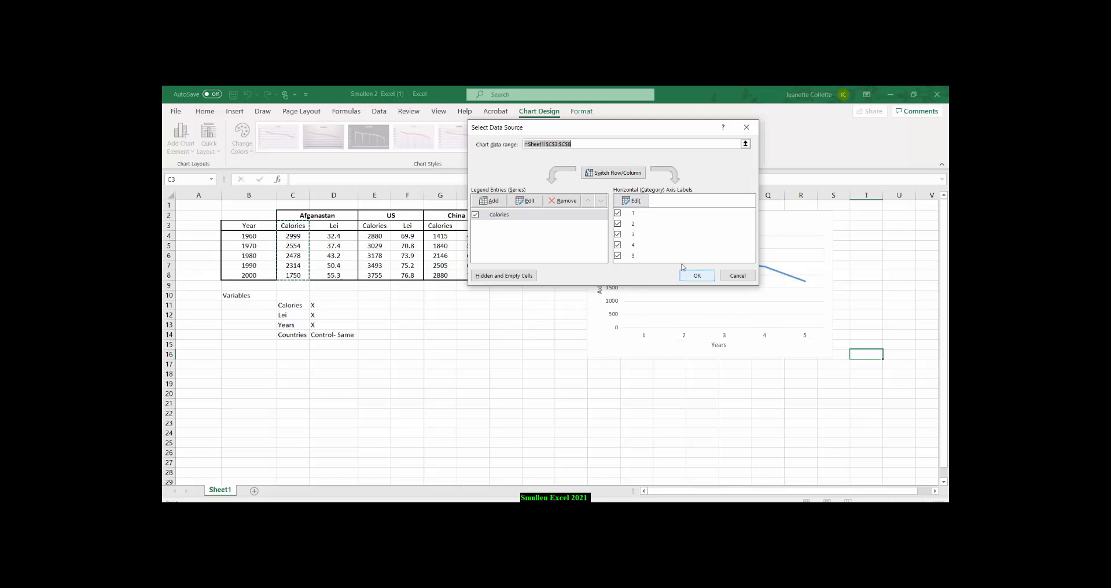
pyautogui.click(635, 201)
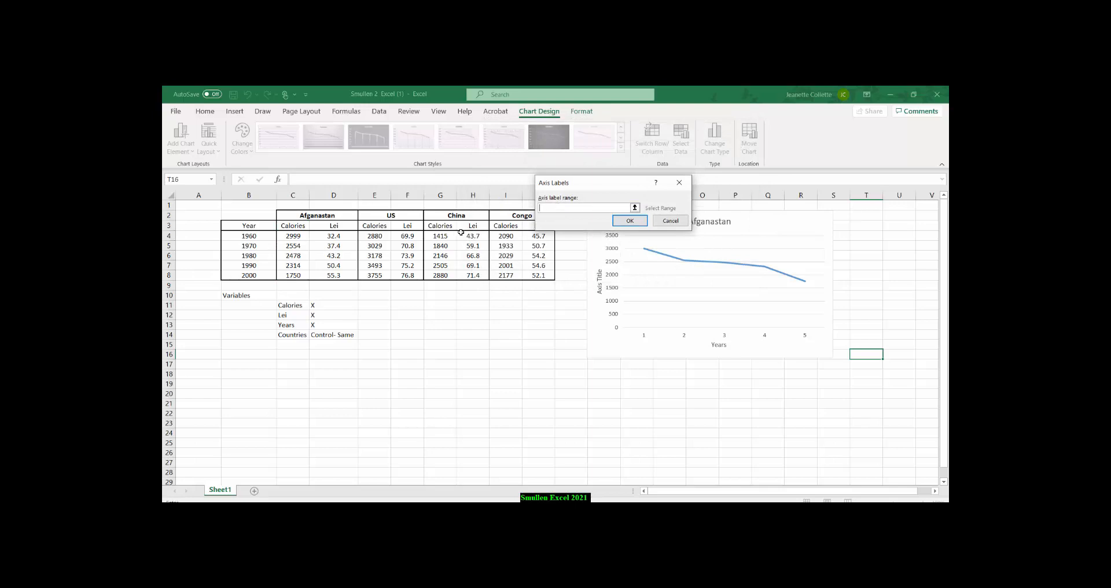
pyautogui.click(248, 235)
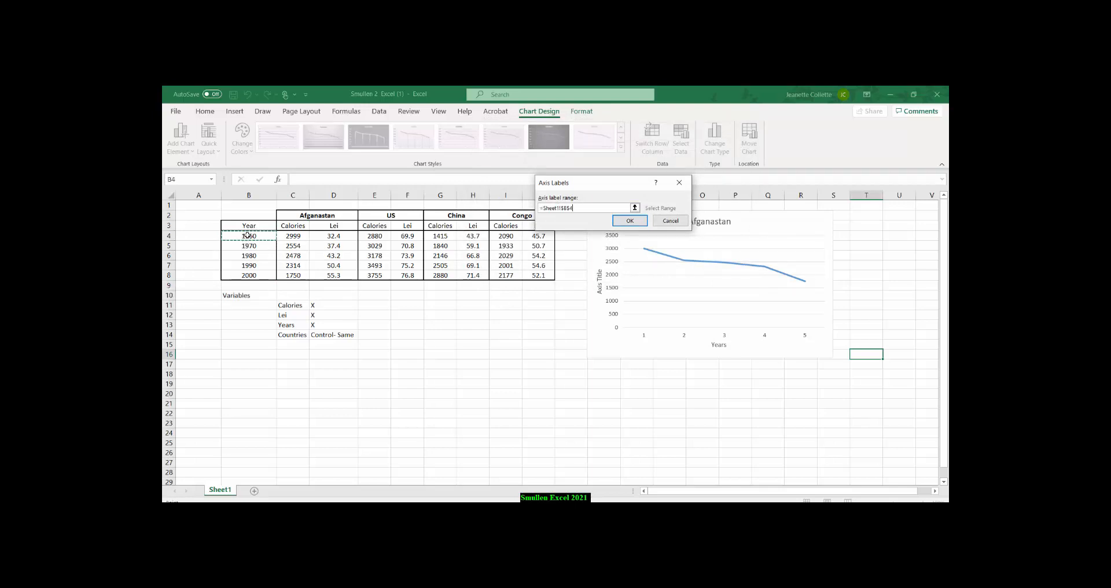
pyautogui.moveTo(248, 235); pyautogui.dragTo(249, 275)
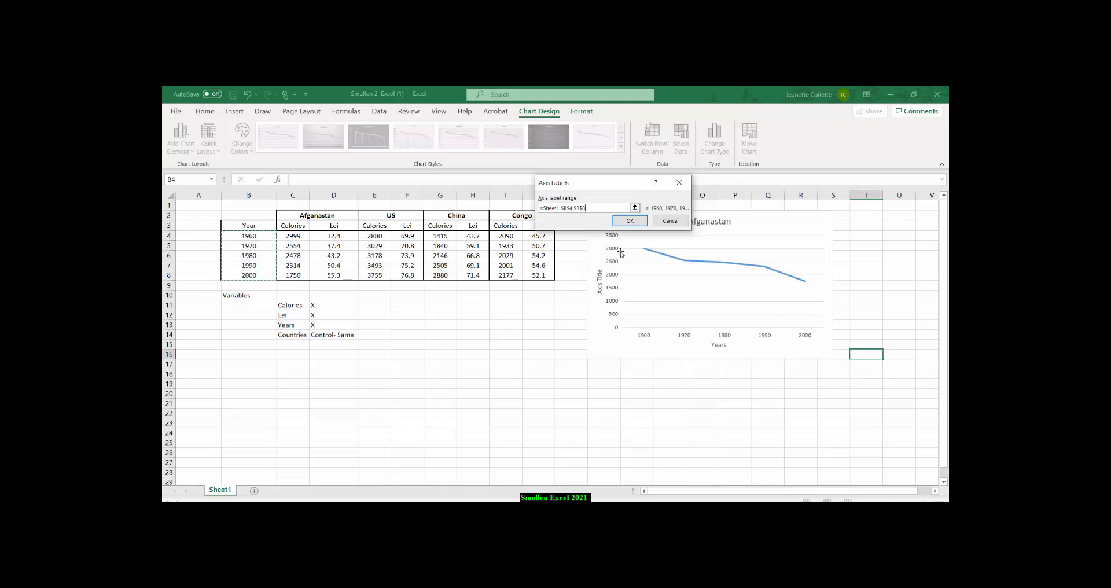
pyautogui.click(627, 223)
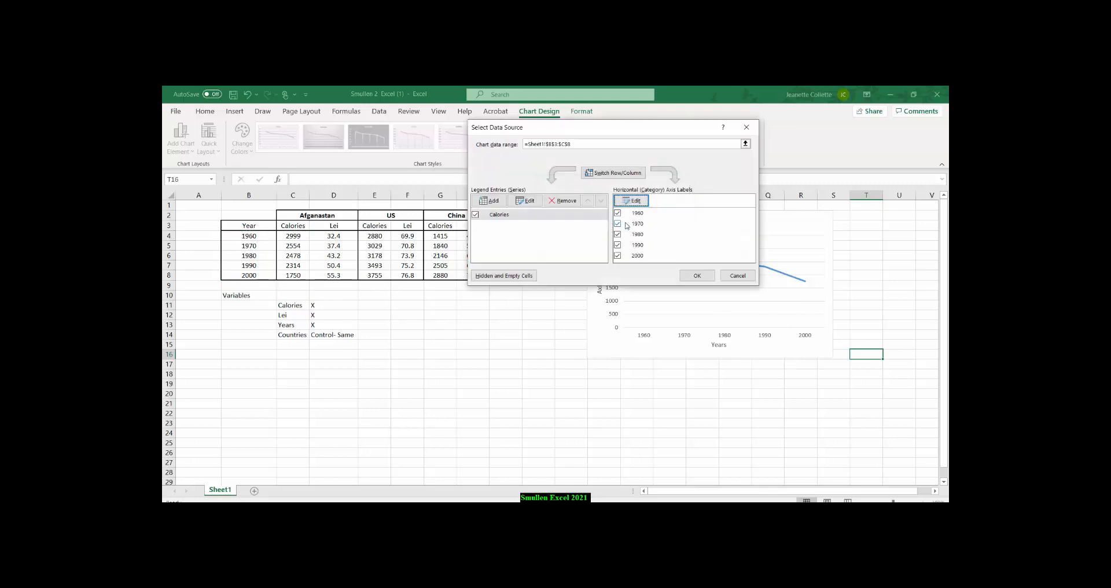
pyautogui.click(697, 275)
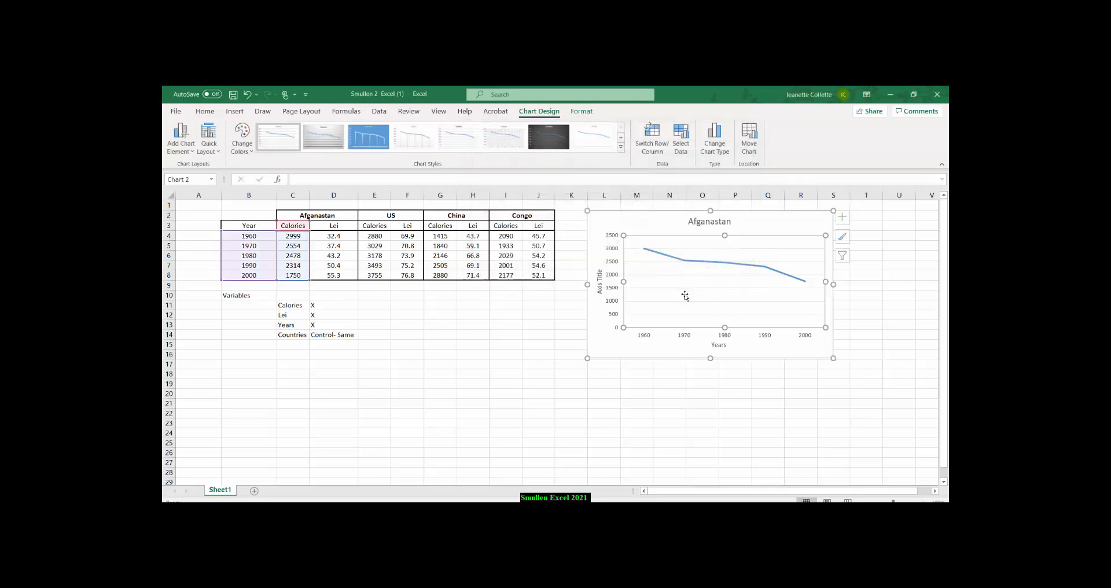
# Reselect B4:B8 as the horizontal axis label range of the calories chart and deselect the chart.
pyautogui.rightClick(689, 295)
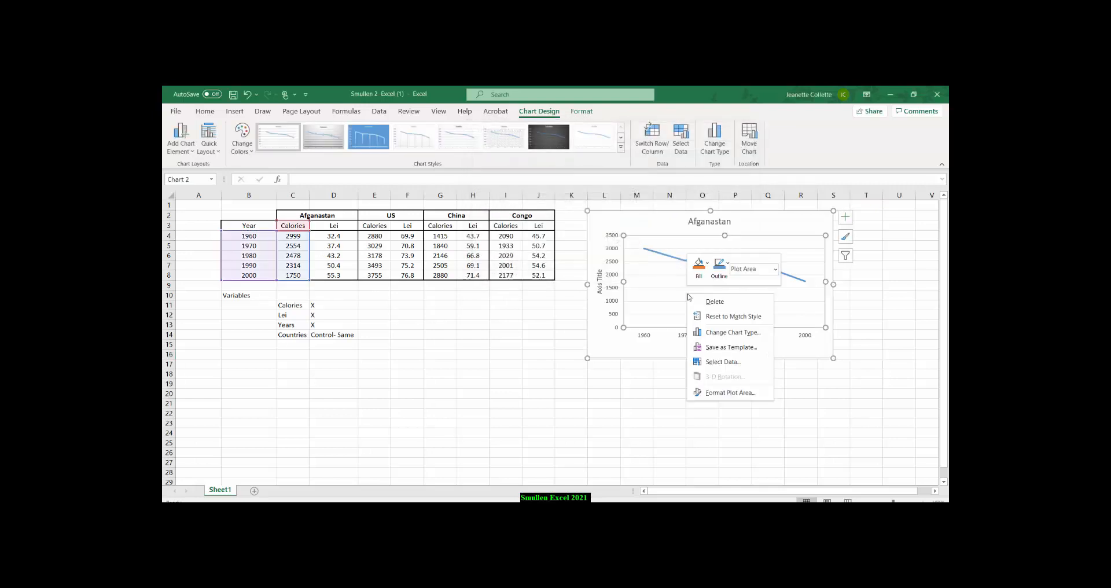
pyautogui.click(725, 363)
pyautogui.click(635, 203)
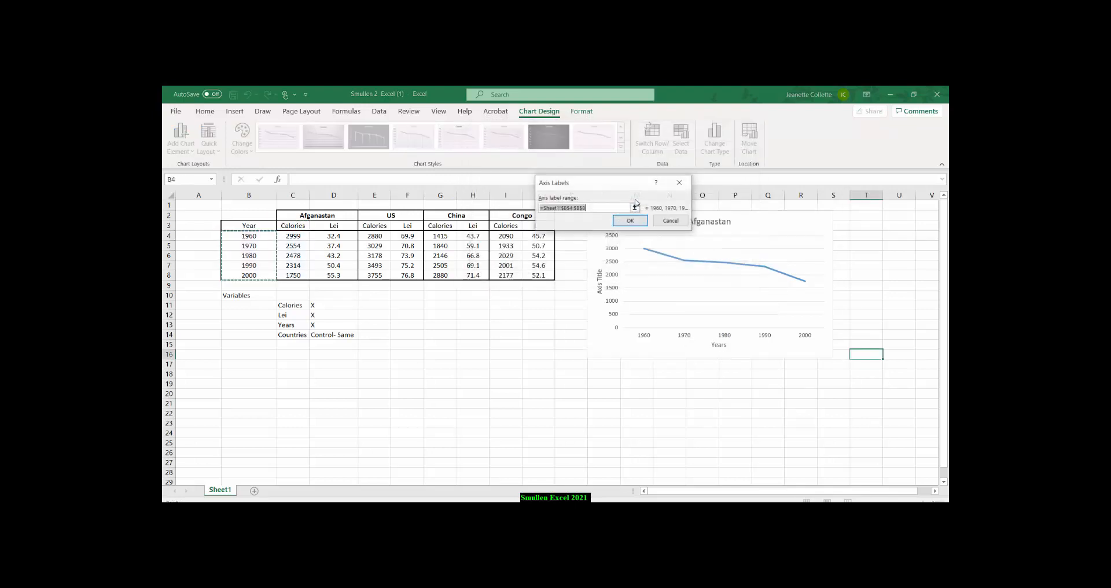
pyautogui.click(251, 235)
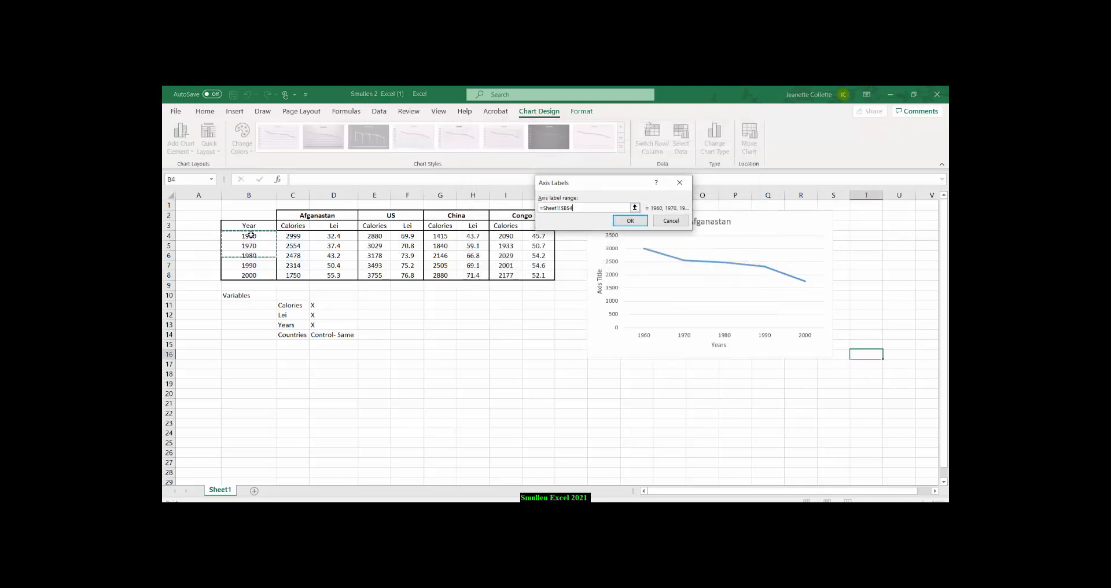
pyautogui.moveTo(250, 235); pyautogui.dragTo(249, 275)
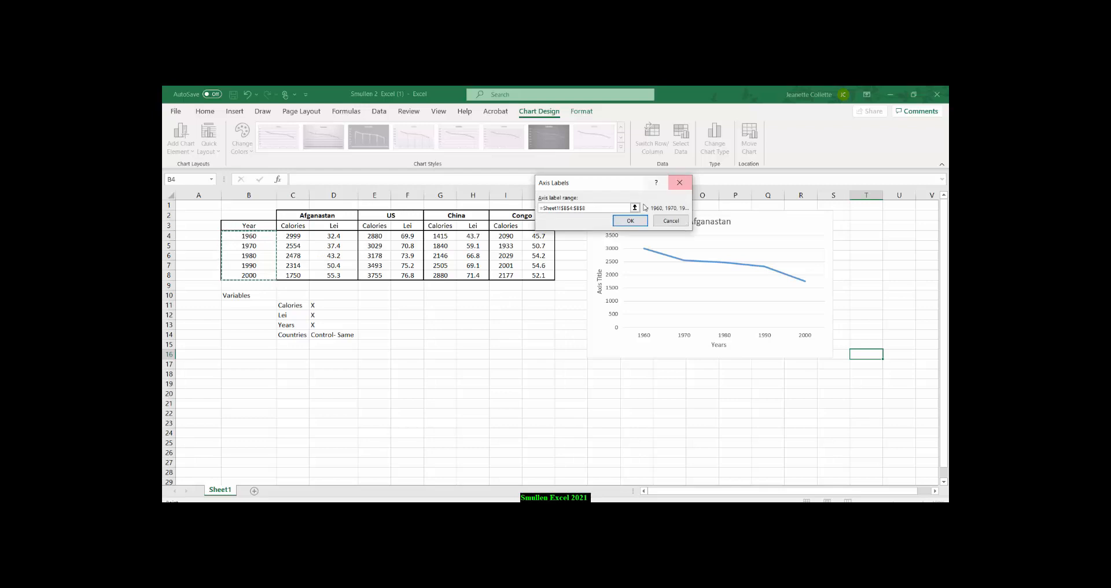
pyautogui.click(630, 220)
pyautogui.click(705, 277)
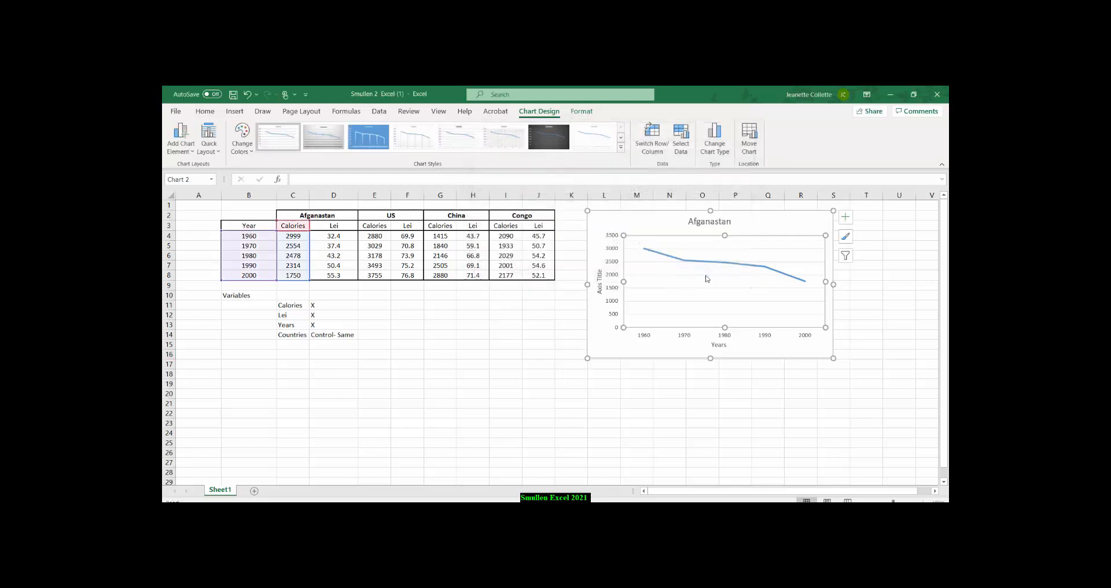
pyautogui.click(729, 373)
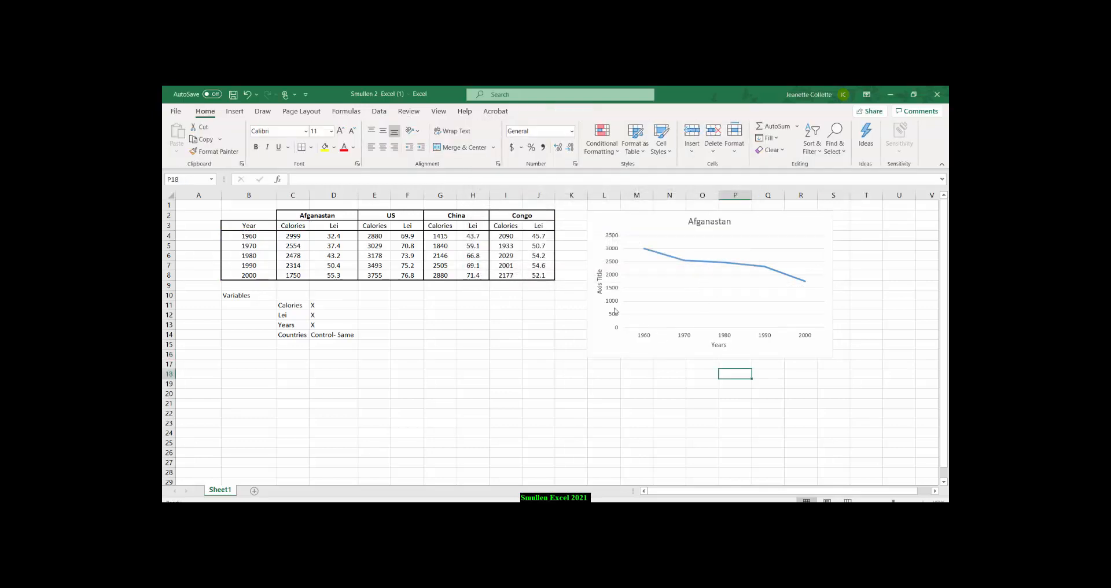
# Change the vertical axis title of the calories chart to Calories (kcal).
pyautogui.click(599, 286)
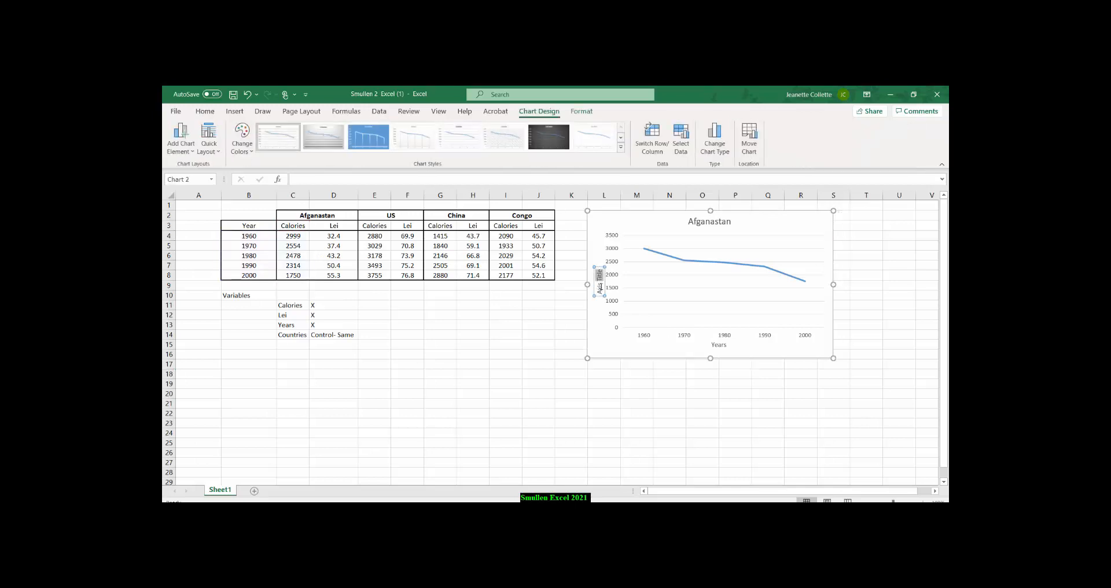
pyautogui.moveTo(601, 287); pyautogui.dragTo(603, 292)
pyautogui.write('Calories')
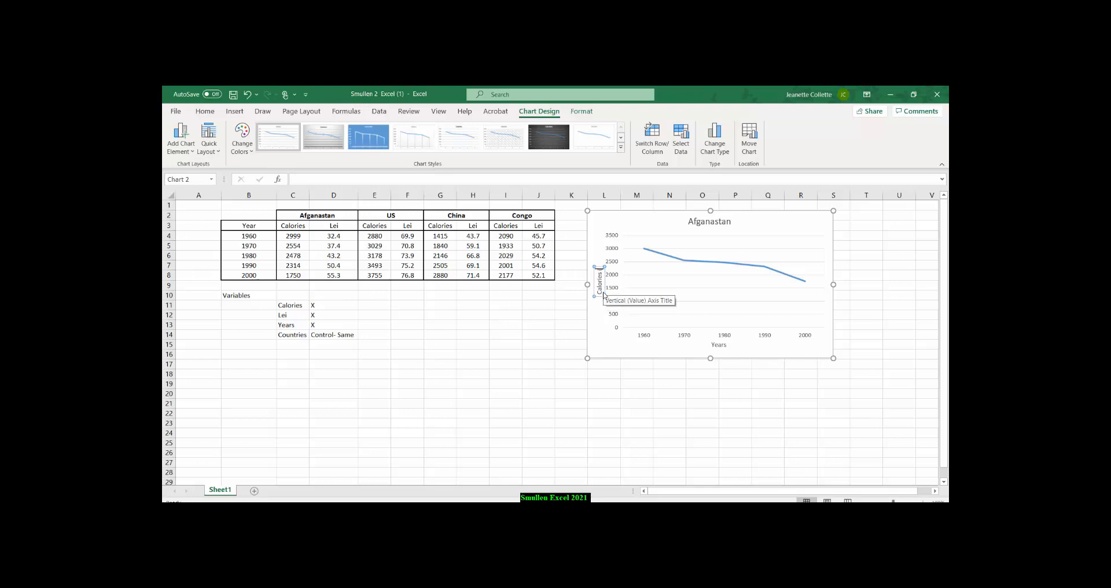
pyautogui.write(' (kcal)')
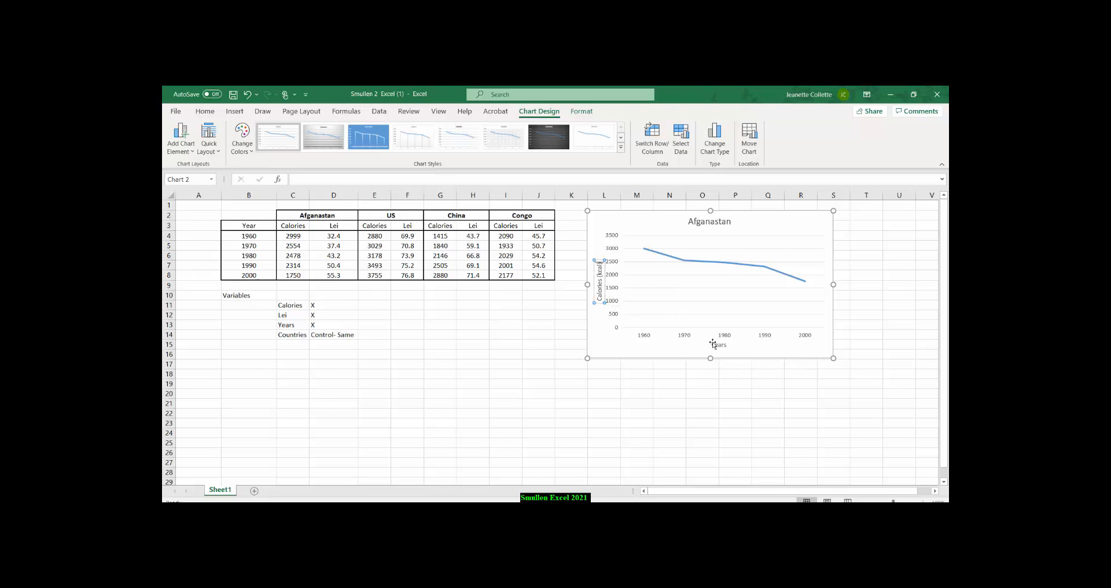
# Reword the horizontal axis title of the calories chart to Time (Years) and deselect the chart.
pyautogui.click(713, 343)
pyautogui.click(713, 345)
pyautogui.write('Time (')
pyautogui.click(736, 345)
pyautogui.write(')')
pyautogui.moveTo(708, 349); pyautogui.dragTo(711, 354)
pyautogui.click(705, 403)
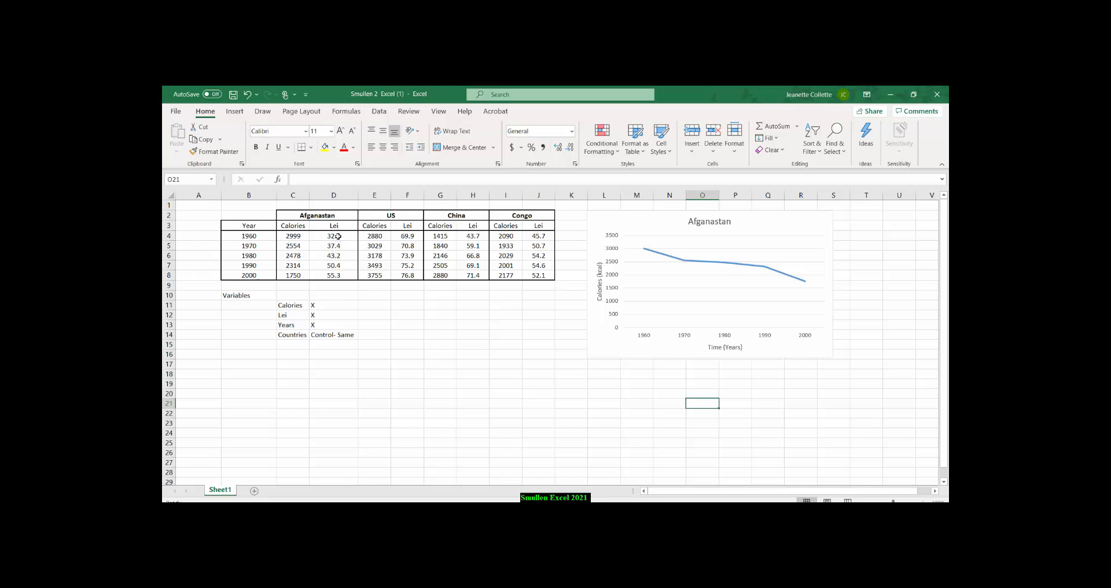
# Insert a 2-D line chart of the Afganastan Lei data in D4:D8 and place it directly to the right of the calories chart.
pyautogui.moveTo(336, 236); pyautogui.dragTo(334, 275)
pyautogui.click(230, 112)
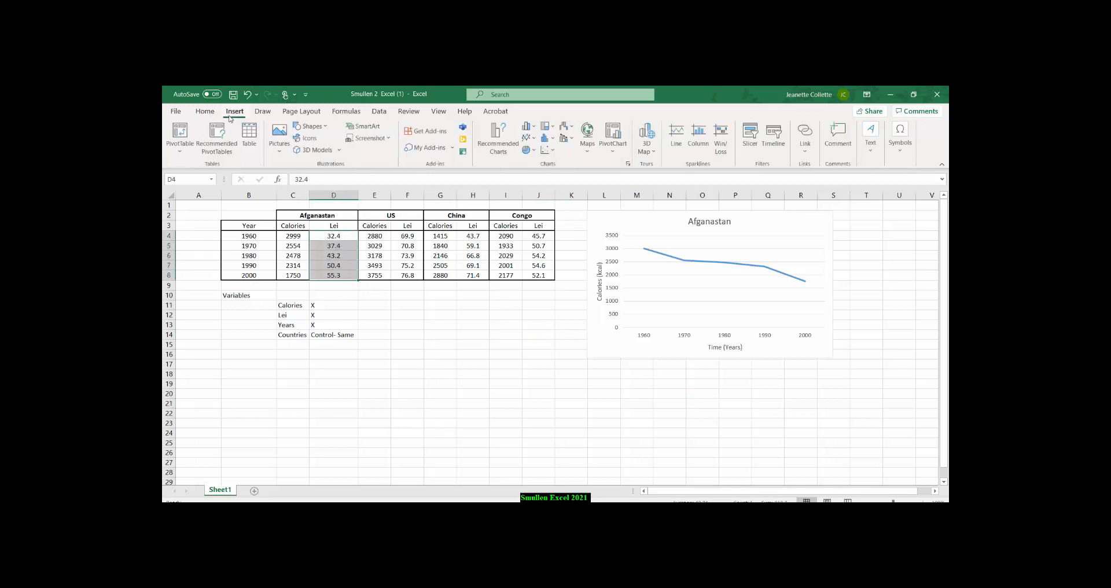
pyautogui.click(528, 138)
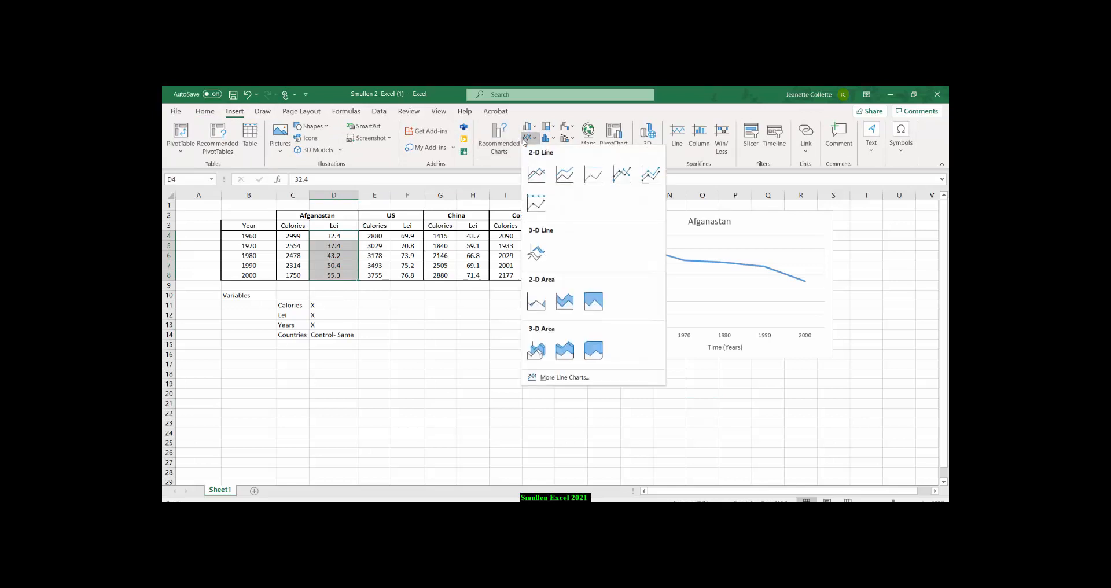
pyautogui.click(536, 173)
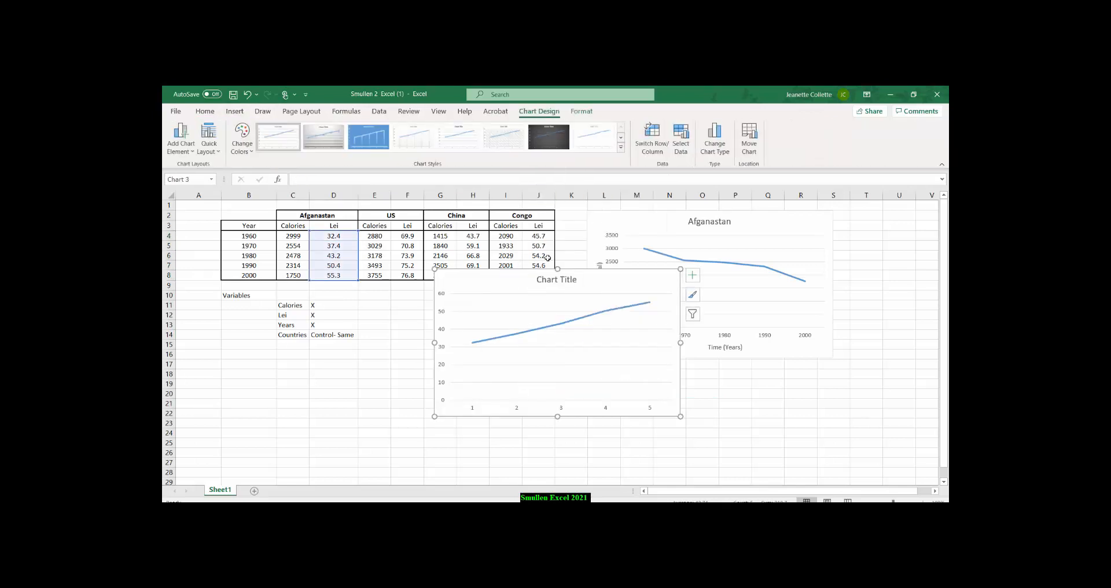
pyautogui.moveTo(533, 274); pyautogui.dragTo(770, 222)
# Change the Lei chart's title to Afganastan.
pyautogui.click(730, 220)
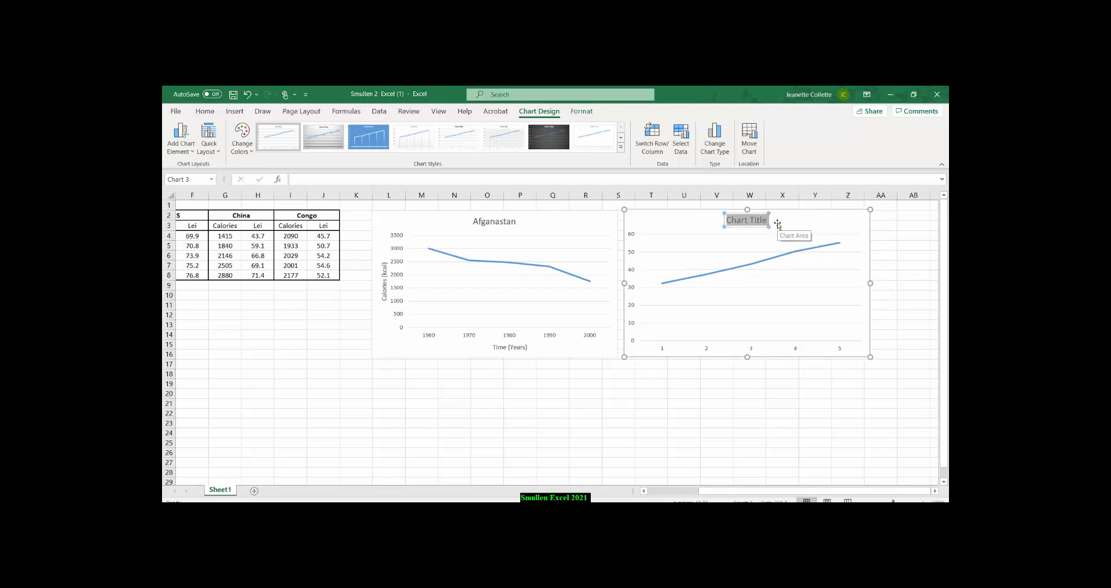
pyautogui.write('Afganastan')
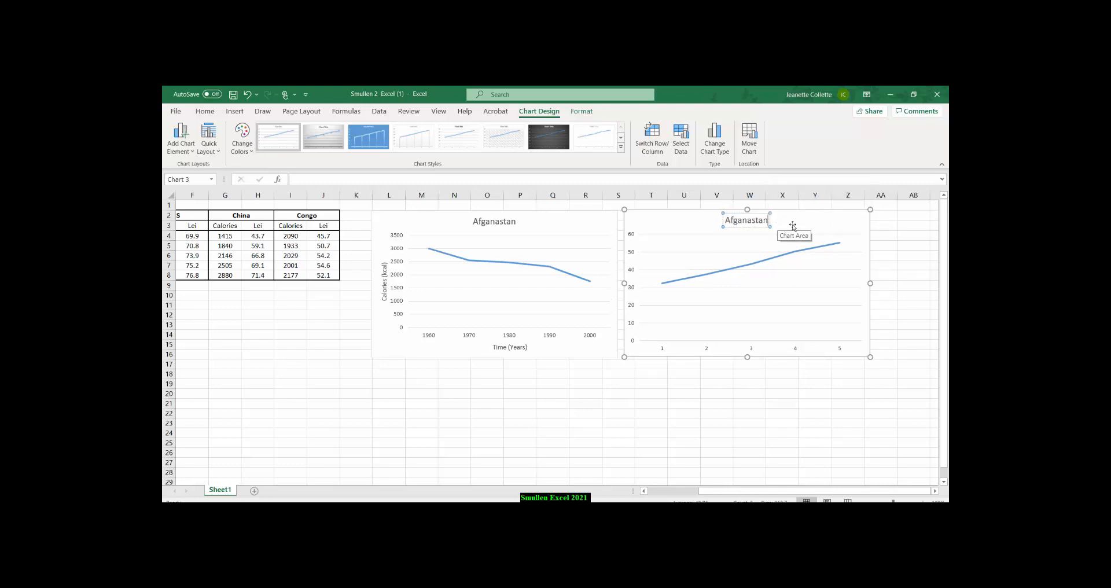
# Add titles to both axes of the Afganastan Lei chart.
pyautogui.click(757, 313)
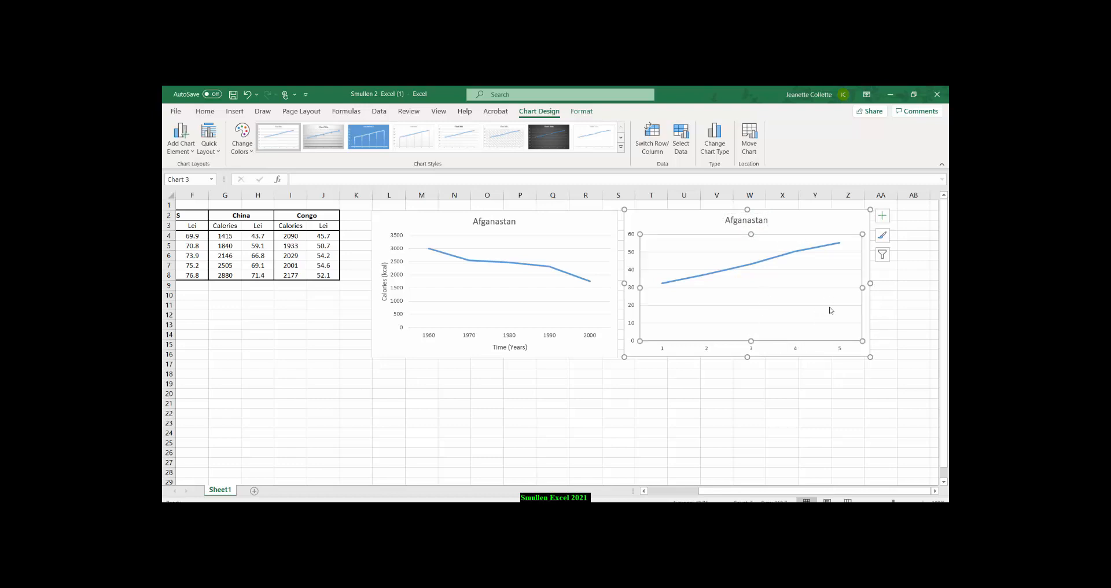
pyautogui.click(882, 217)
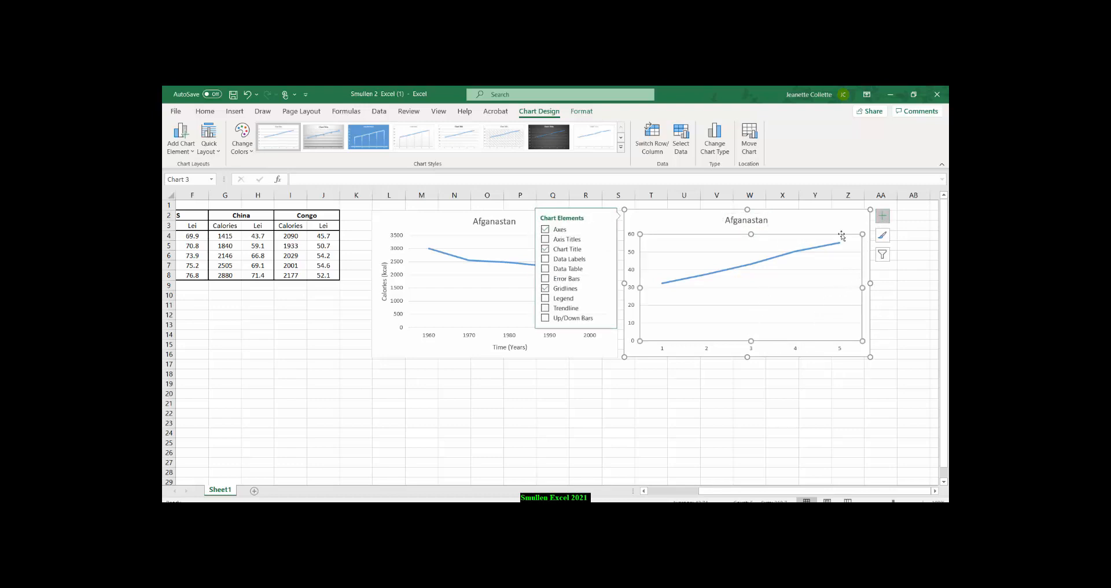
pyautogui.click(565, 239)
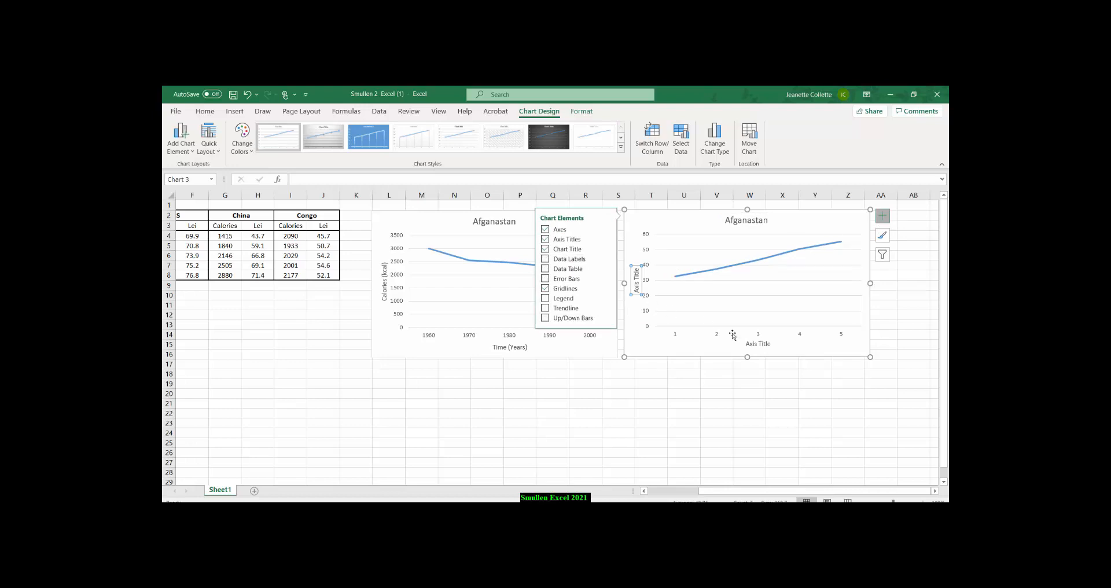
# Change the horizontal axis title of the Afganastan Lei chart to Time (Years) and close the axis title formatting options.
pyautogui.click(750, 345)
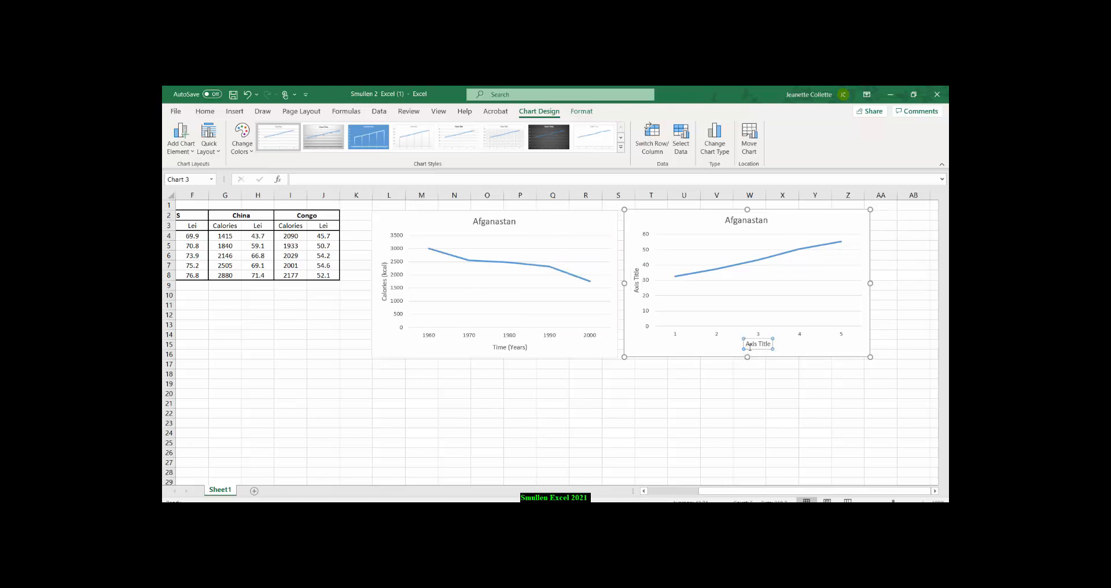
pyautogui.doubleClick(760, 344)
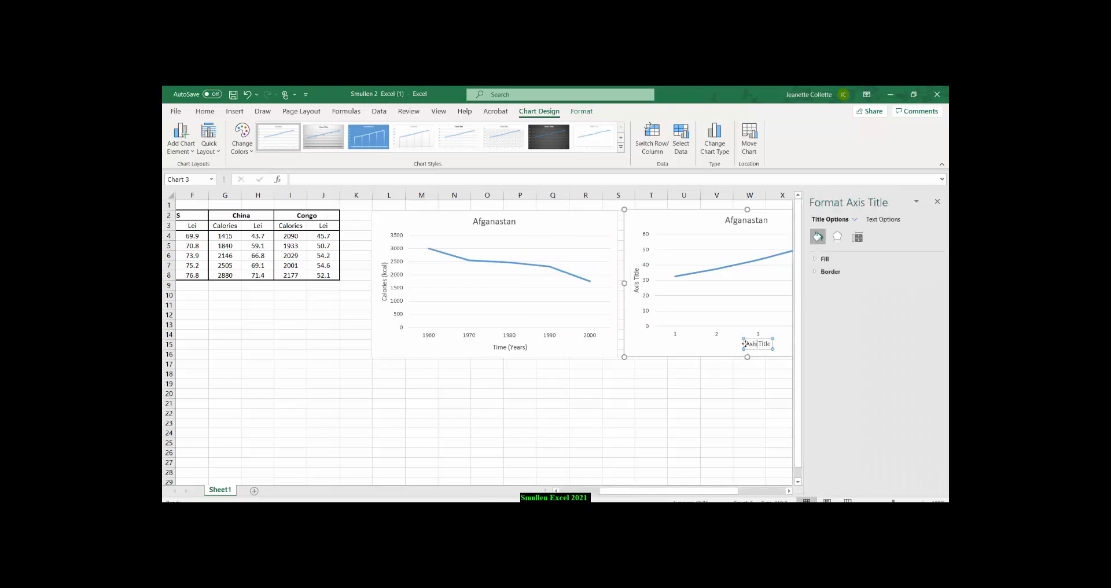
pyautogui.moveTo(747, 345); pyautogui.dragTo(770, 346)
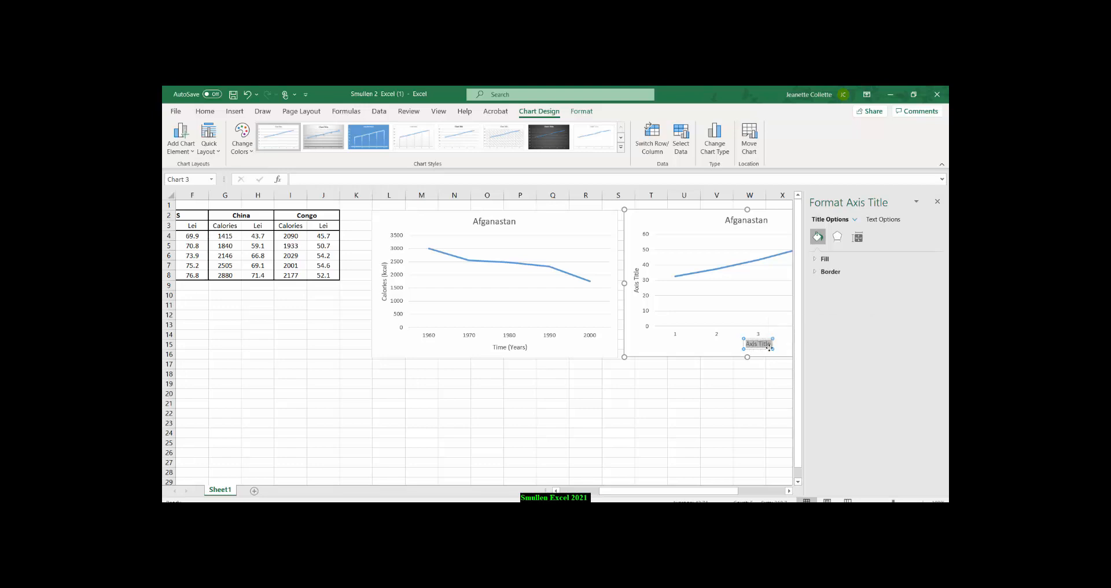
pyautogui.write('Time')
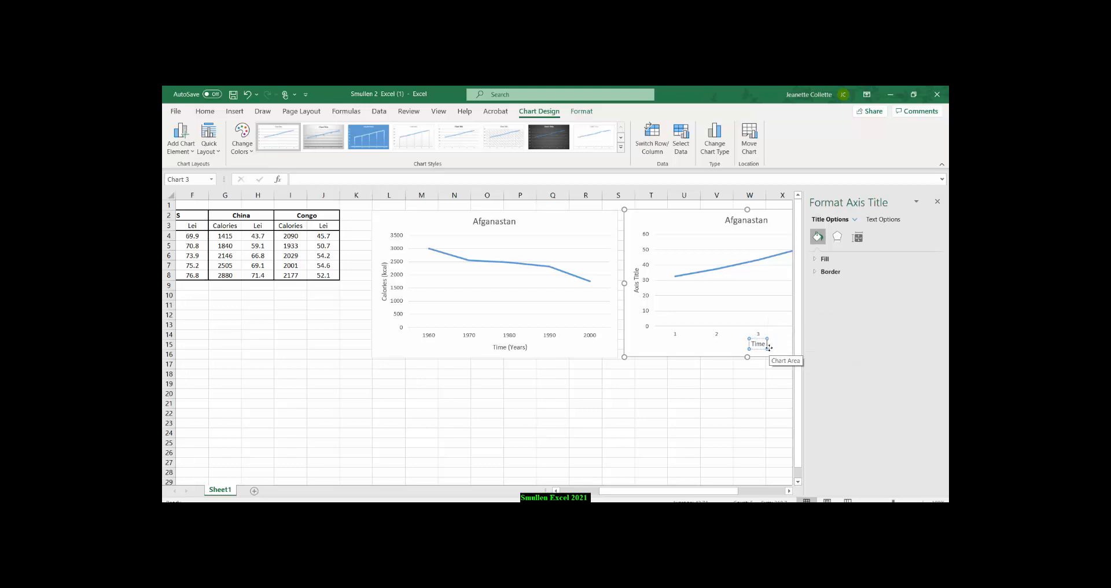
pyautogui.write(' (Years)')
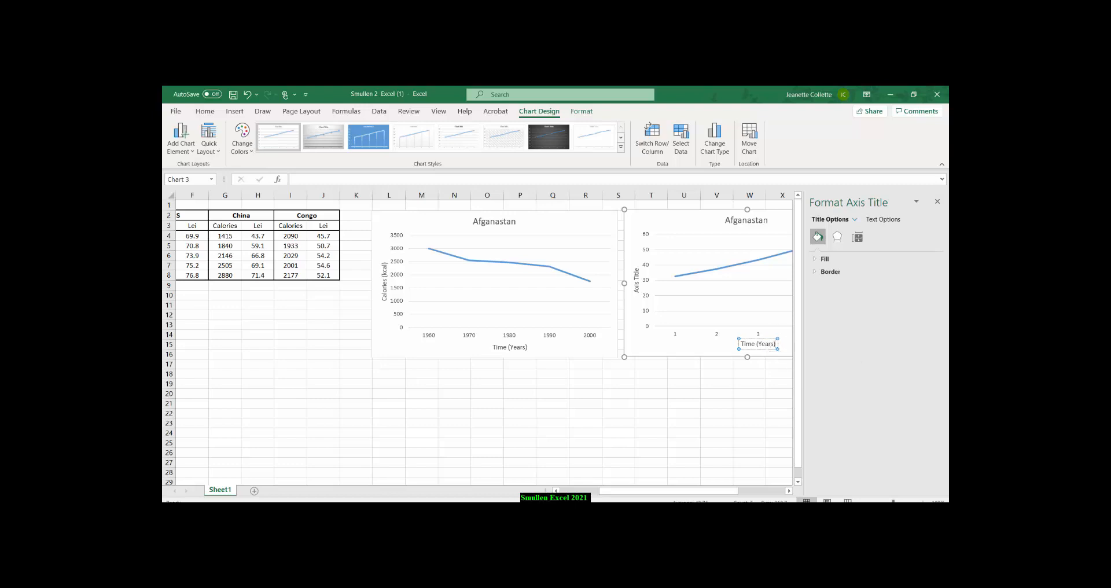
pyautogui.click(938, 201)
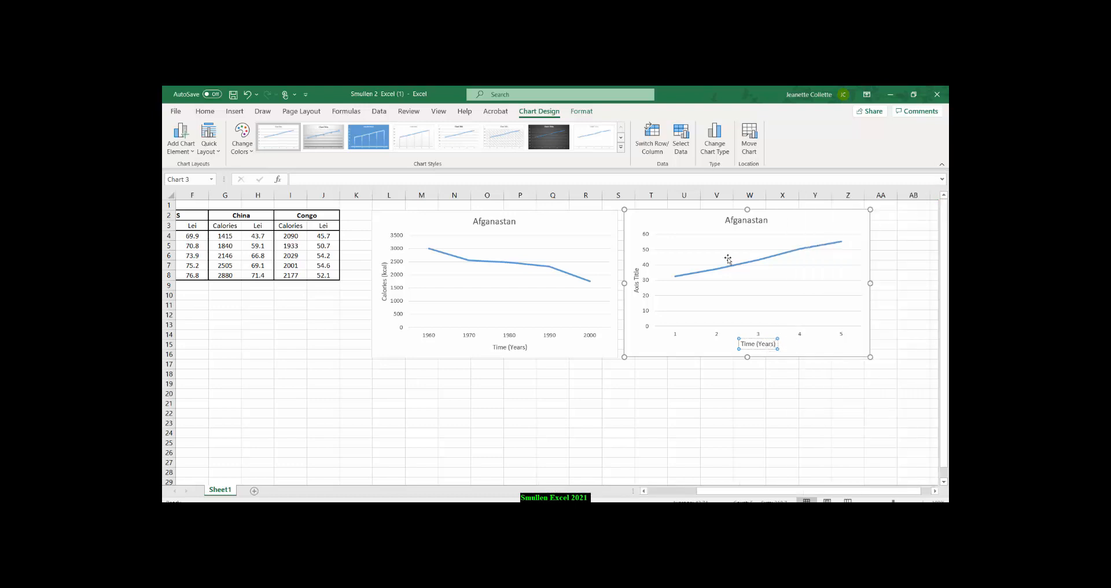
# Change the vertical axis title of the Afganastan Lei chart to Lei and deselect the chart.
pyautogui.click(637, 280)
pyautogui.tripleClick(637, 280)
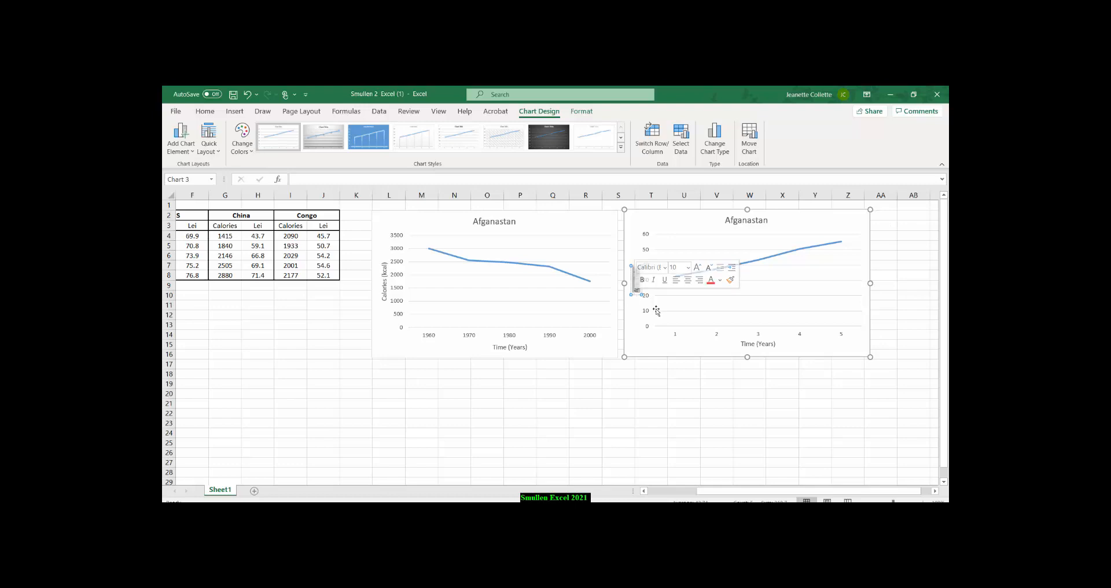
pyautogui.write('Le')
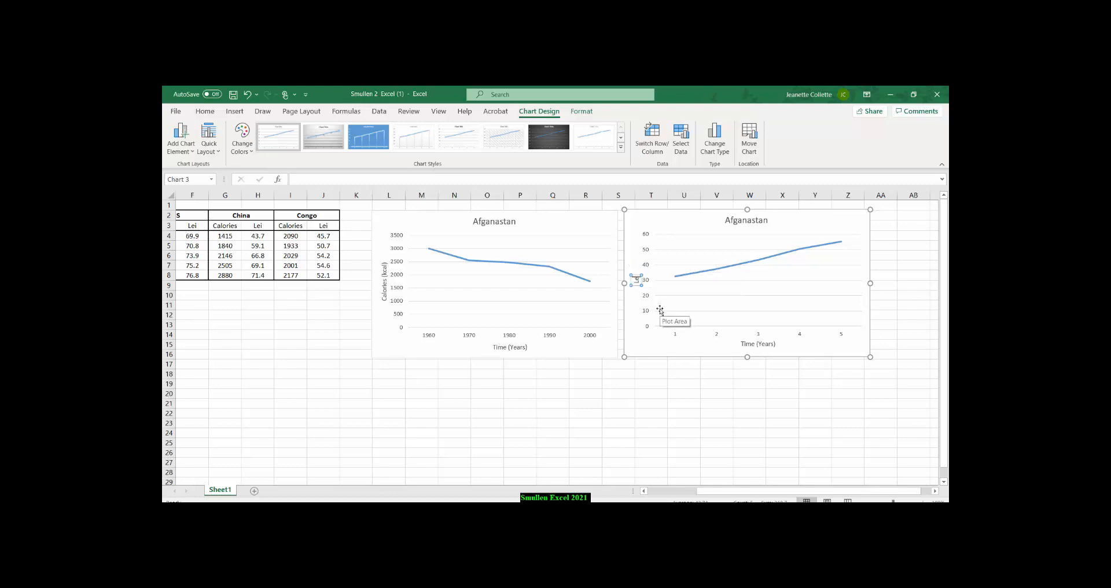
pyautogui.write('i')
pyautogui.click(640, 392)
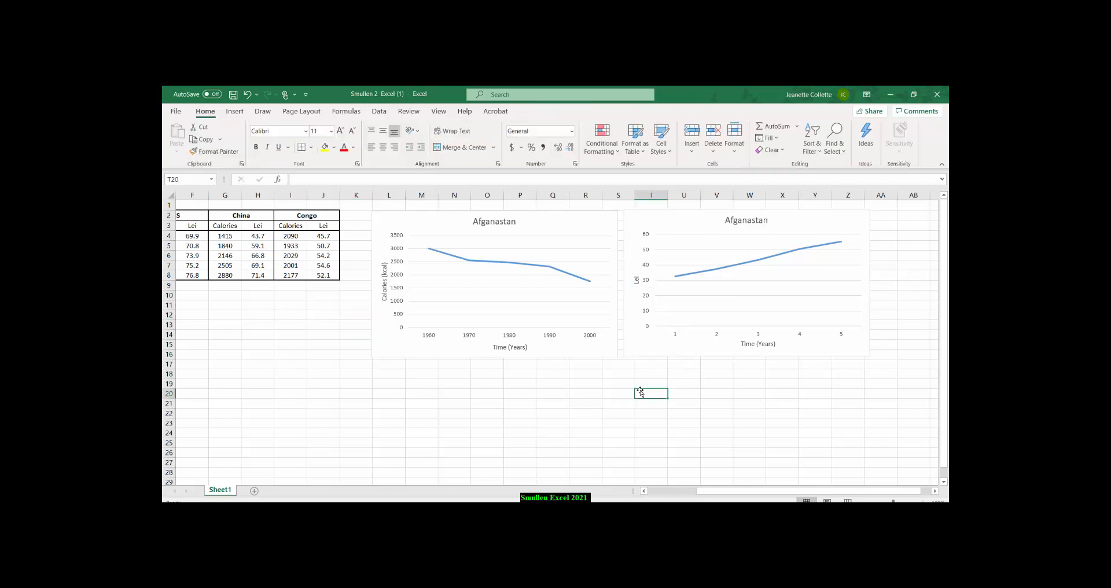
# Use the years in B4:B8 as the horizontal axis labels of the Afganastan Lei chart and deselect it.
pyautogui.rightClick(723, 288)
pyautogui.click(746, 355)
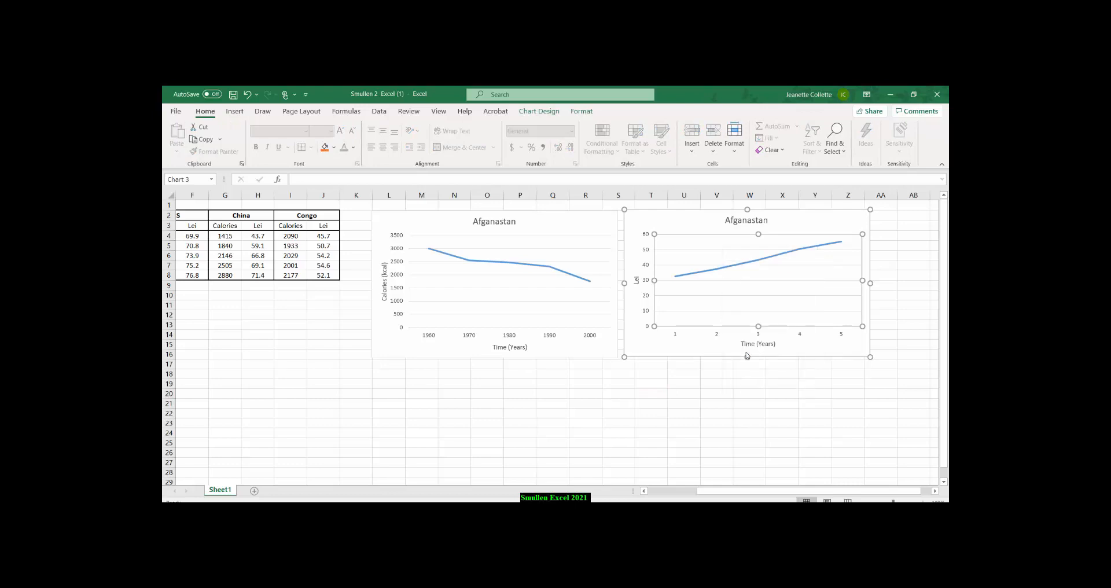
pyautogui.click(631, 200)
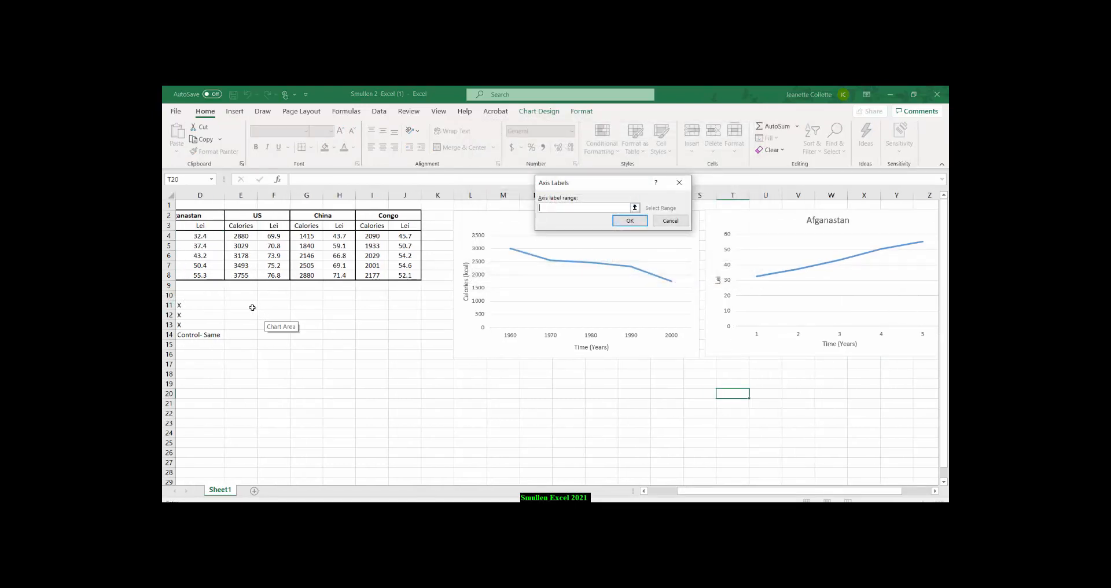
pyautogui.click(193, 286)
pyautogui.press('Left')
pyautogui.press('Left')
pyautogui.press('Left')
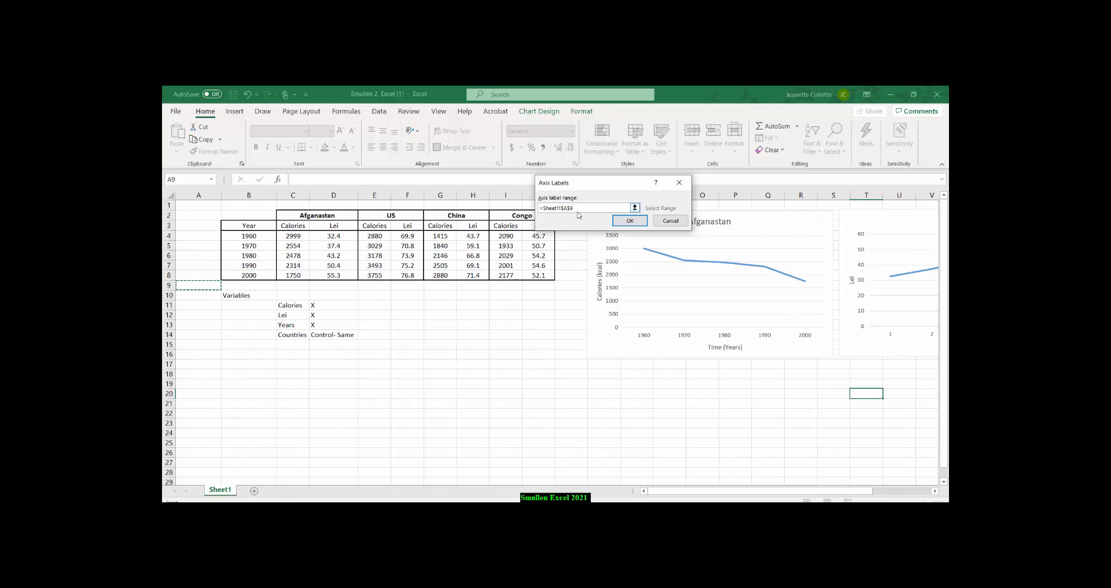
pyautogui.moveTo(579, 208); pyautogui.dragTo(534, 208)
pyautogui.press('BackSpace')
pyautogui.press('Left')
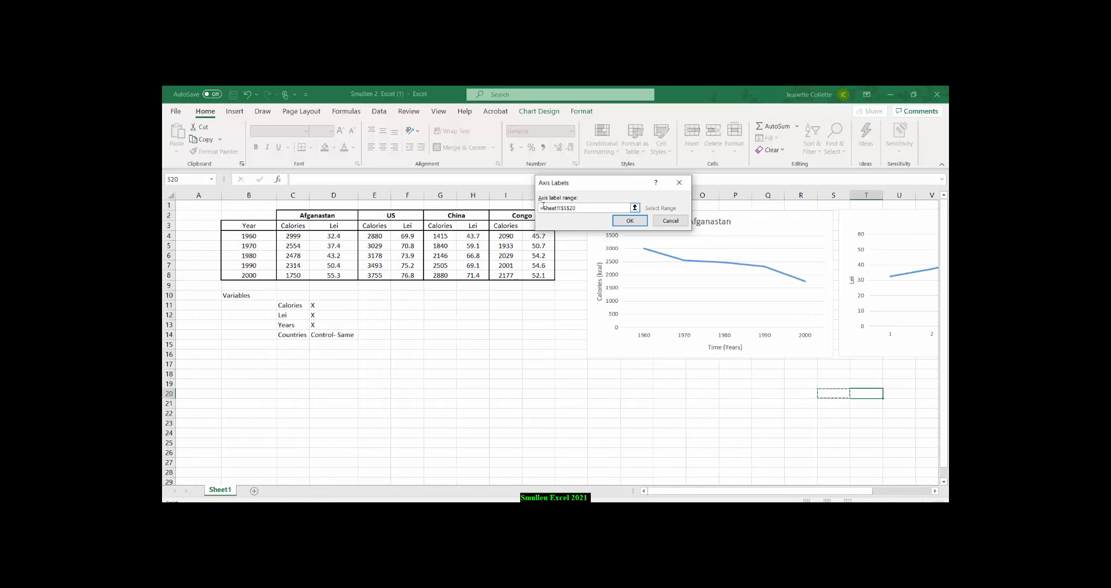
pyautogui.press('BackSpace')
pyautogui.moveTo(249, 236); pyautogui.dragTo(248, 271)
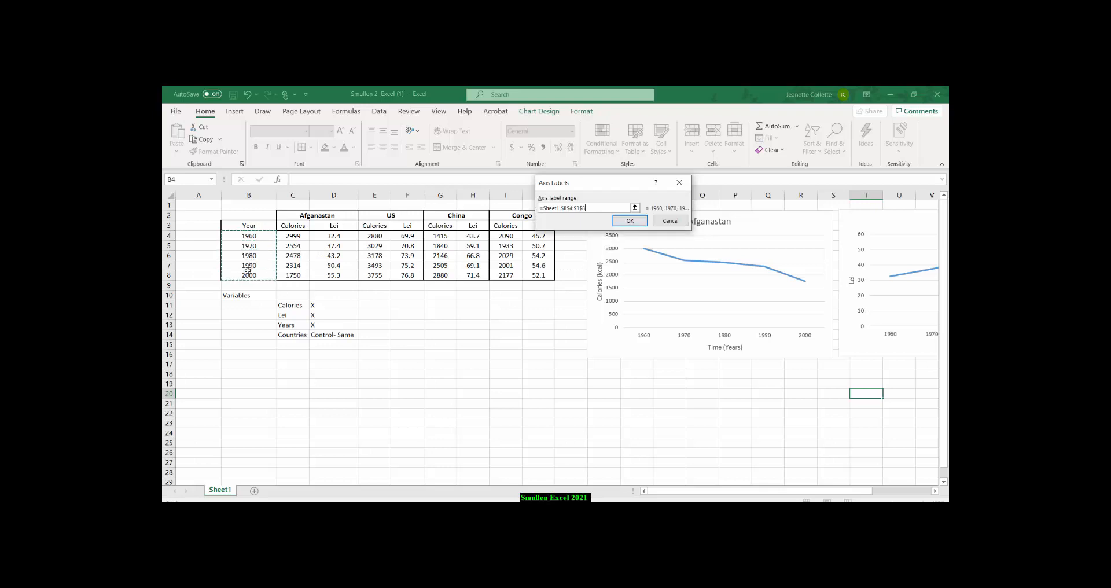
pyautogui.click(631, 221)
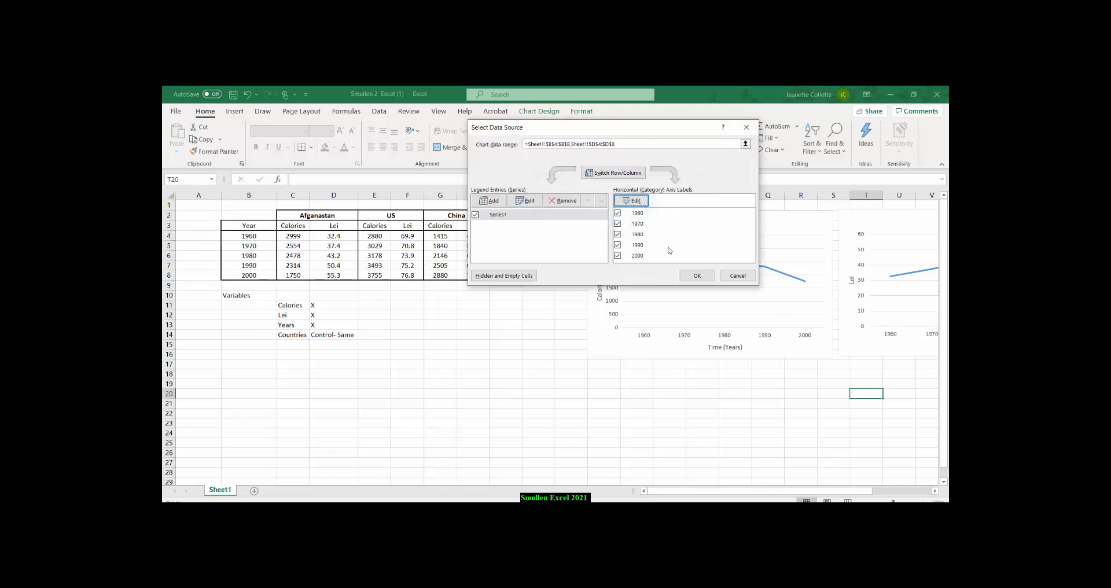
pyautogui.click(697, 276)
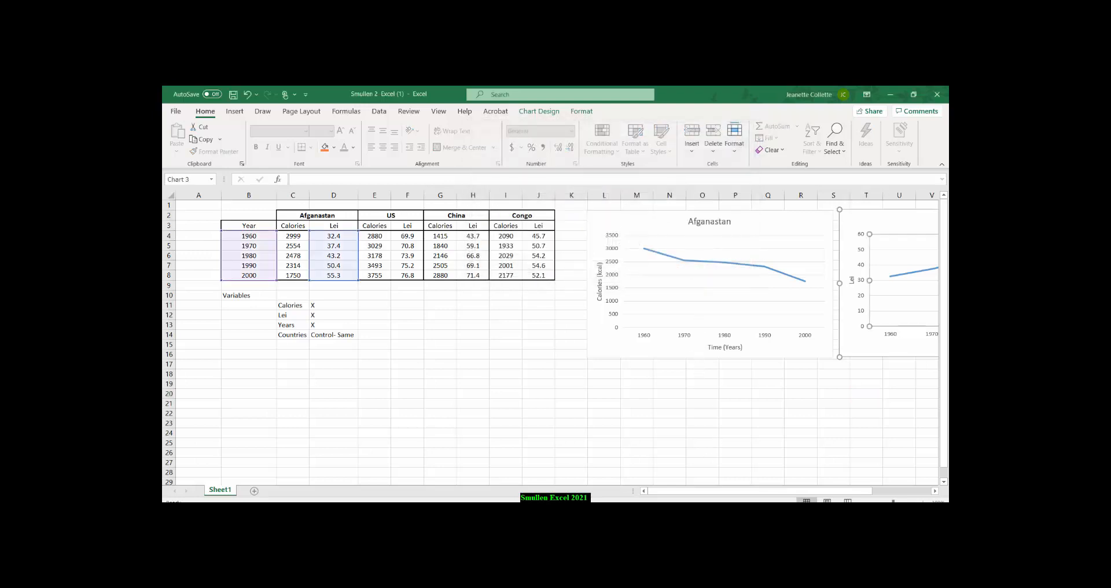
pyautogui.moveTo(721, 495); pyautogui.dragTo(771, 496)
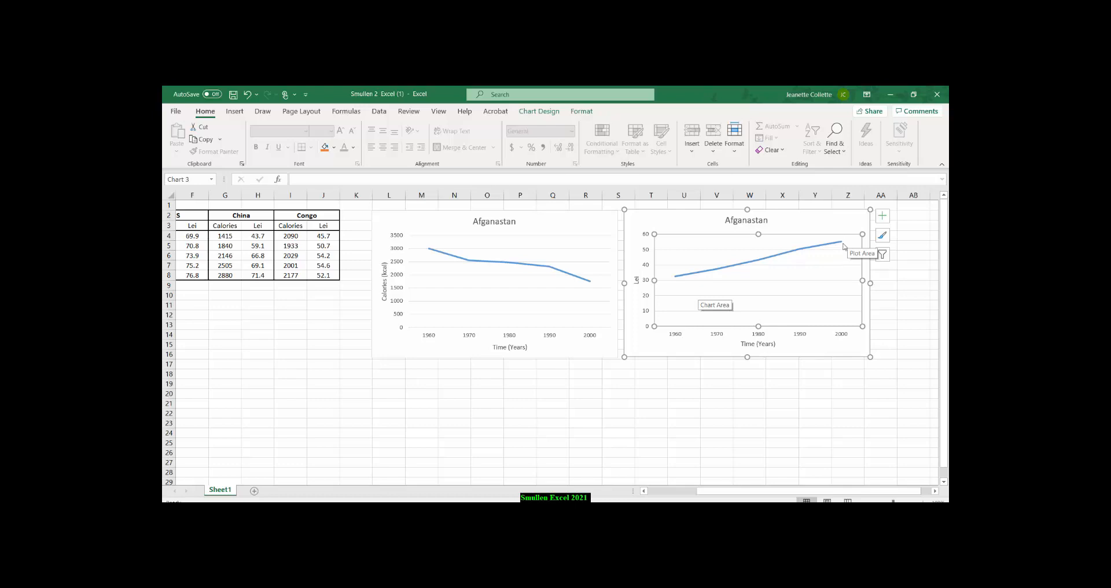
pyautogui.click(490, 423)
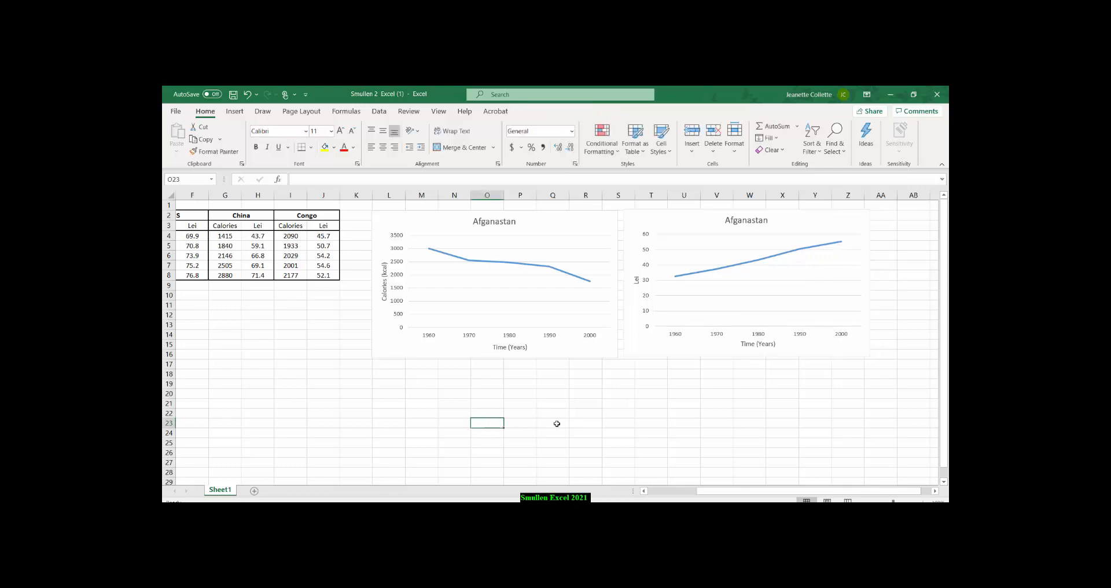
# Enter the note STAS 10 point MINIMUM in cell E10, beside the Variables heading.
pyautogui.moveTo(721, 491); pyautogui.dragTo(671, 491)
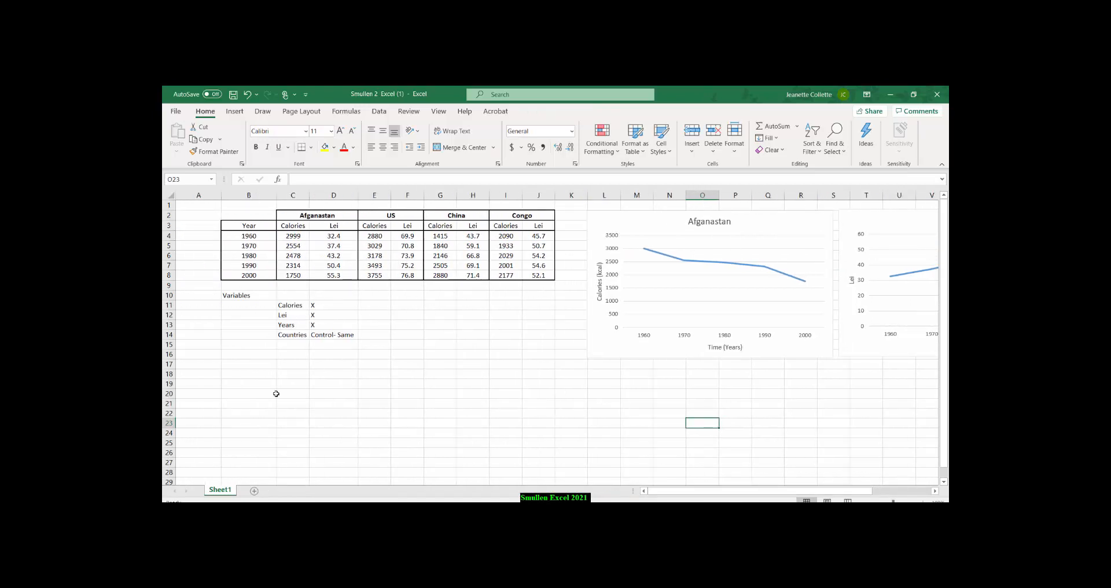
pyautogui.click(373, 296)
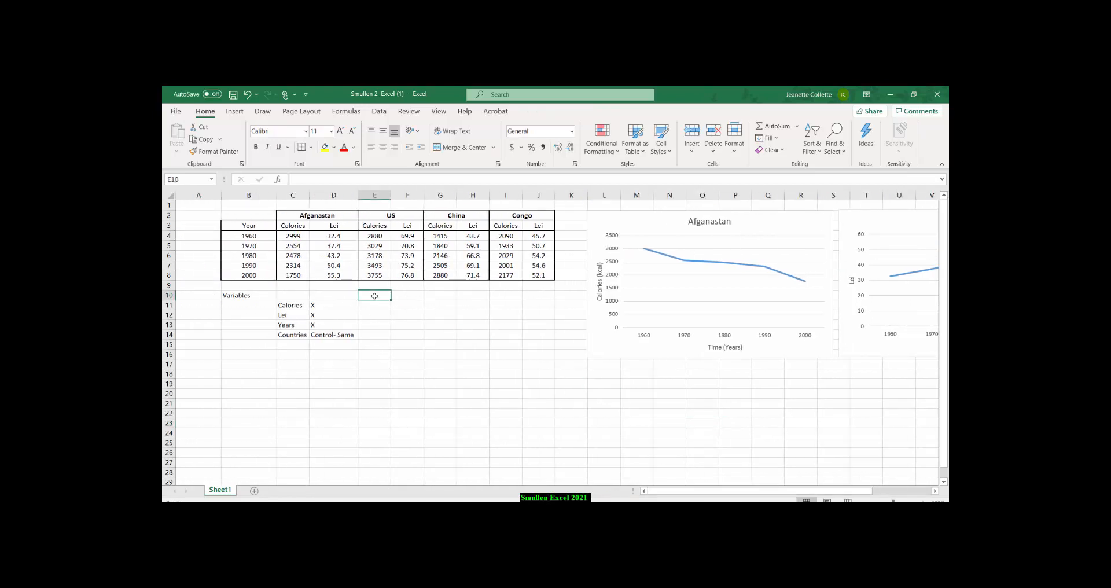
pyautogui.write('STAS 10 poin')
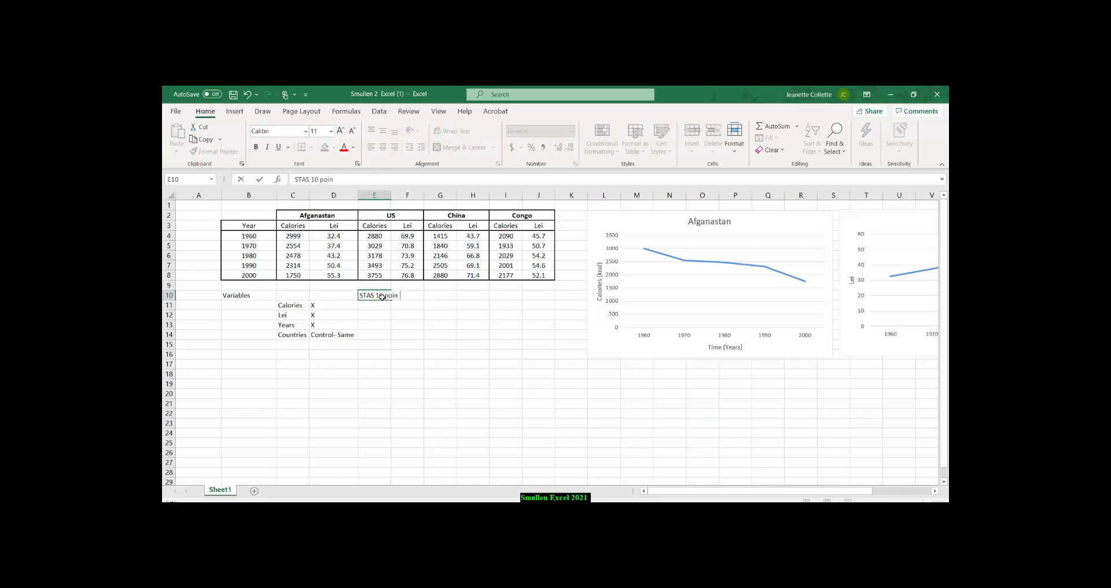
pyautogui.write('t MINIMUM')
pyautogui.click(437, 331)
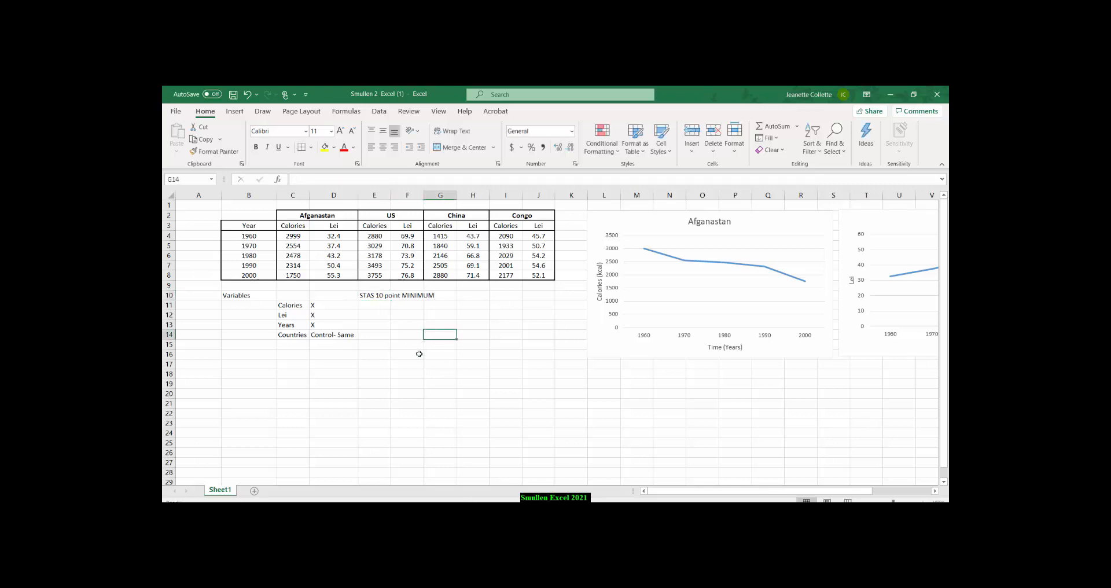
# Correct the first word of the note in cell E10 to STATS.
pyautogui.click(369, 296)
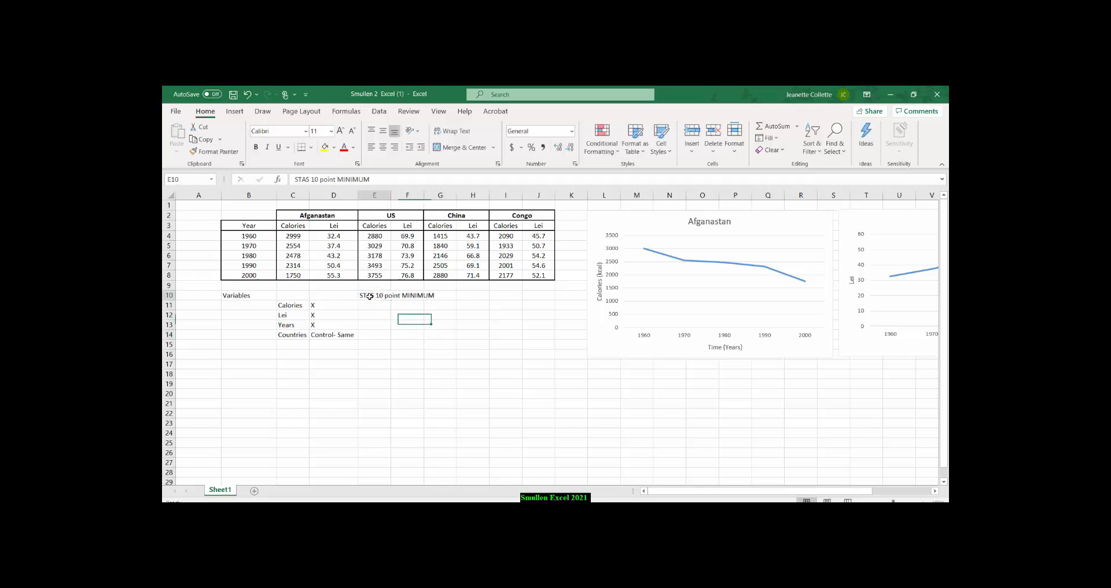
pyautogui.click(305, 180)
pyautogui.write('T')
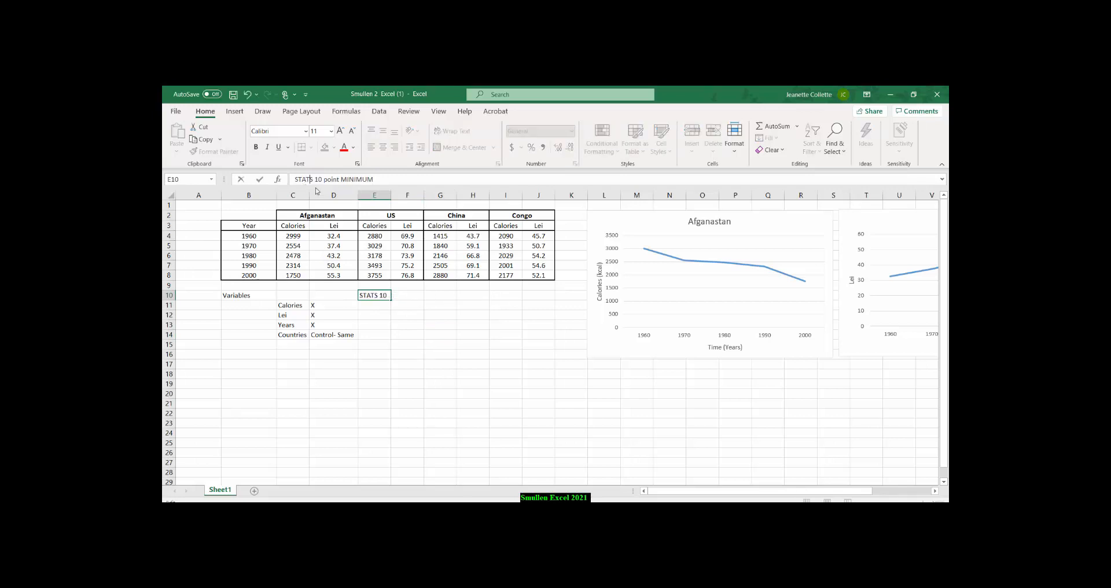
pyautogui.click(432, 331)
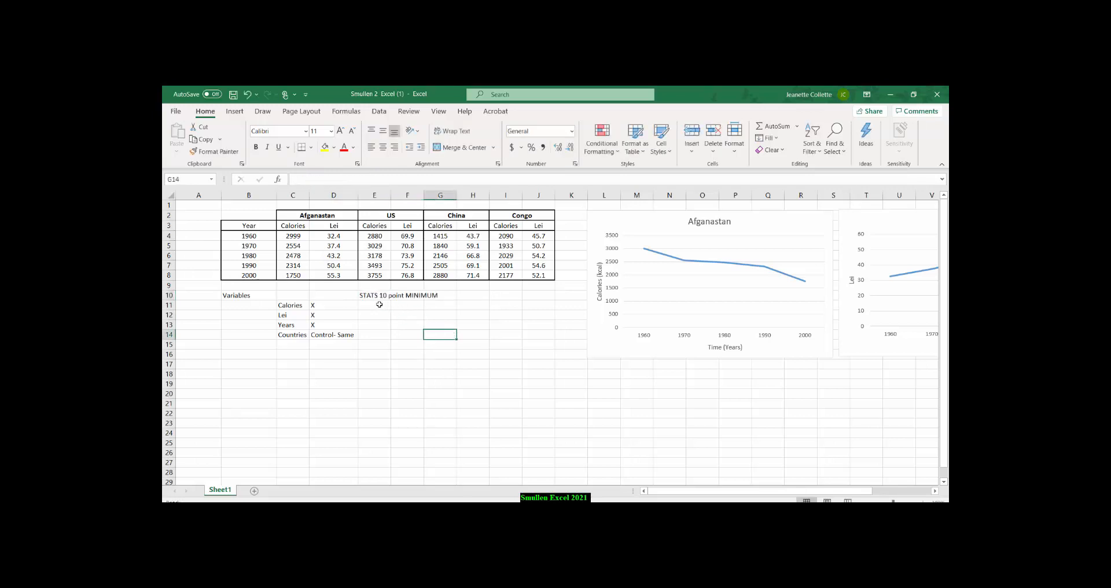
# Check the Year entries in B4:B8 one by one against the 10 point minimum noted in E10.
pyautogui.moveTo(373, 297); pyautogui.dragTo(434, 296)
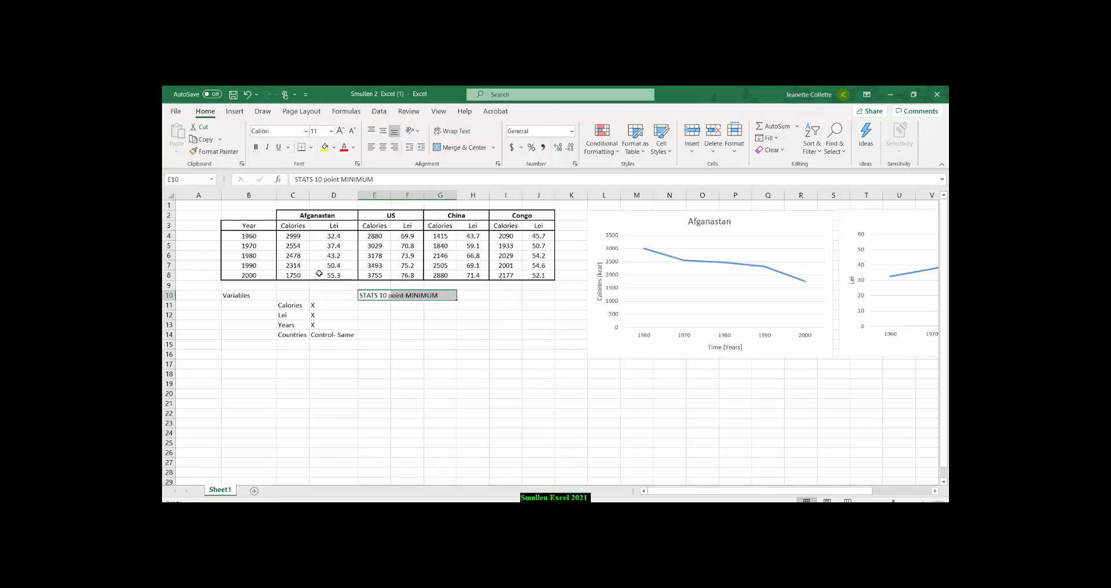
pyautogui.click(241, 236)
pyautogui.click(241, 246)
pyautogui.click(242, 256)
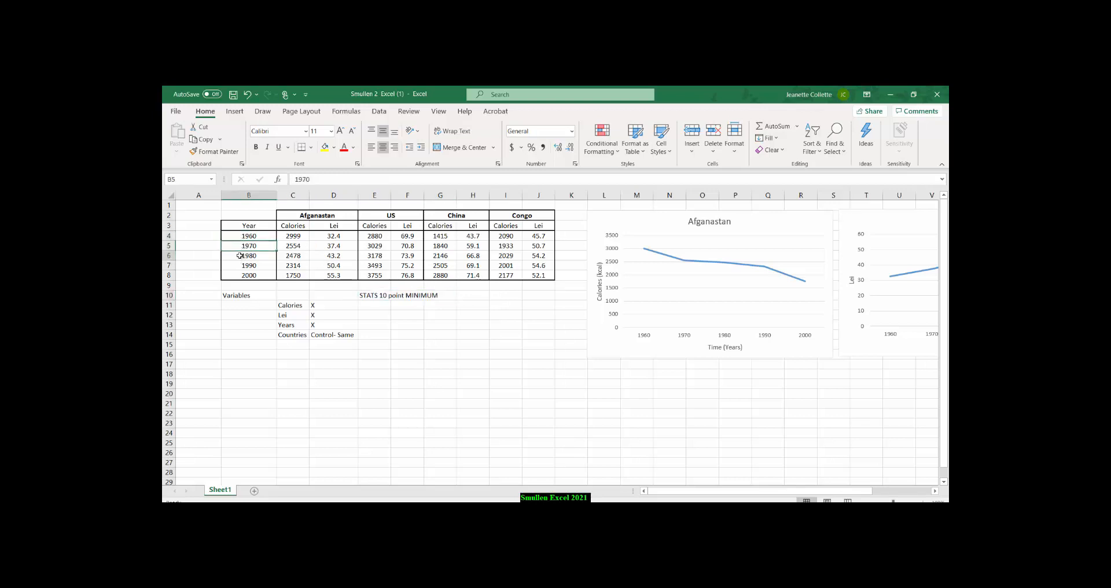
pyautogui.click(241, 267)
pyautogui.click(244, 275)
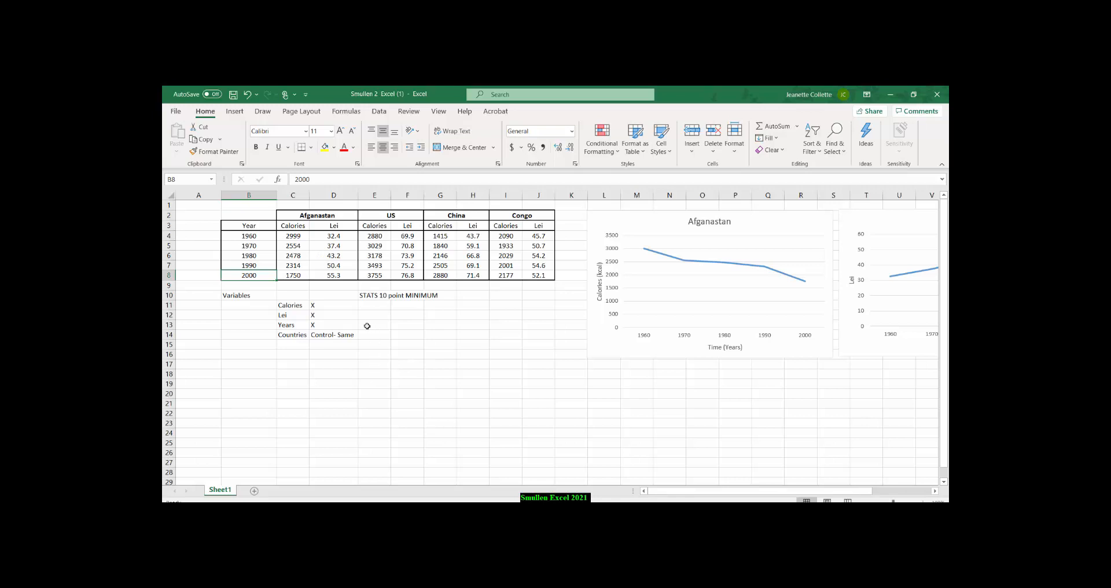
# Insert a scatter chart of the Afganastan calories and Lei data in C4:D8 and place it to the right of the Lei chart.
pyautogui.moveTo(290, 238); pyautogui.dragTo(326, 275)
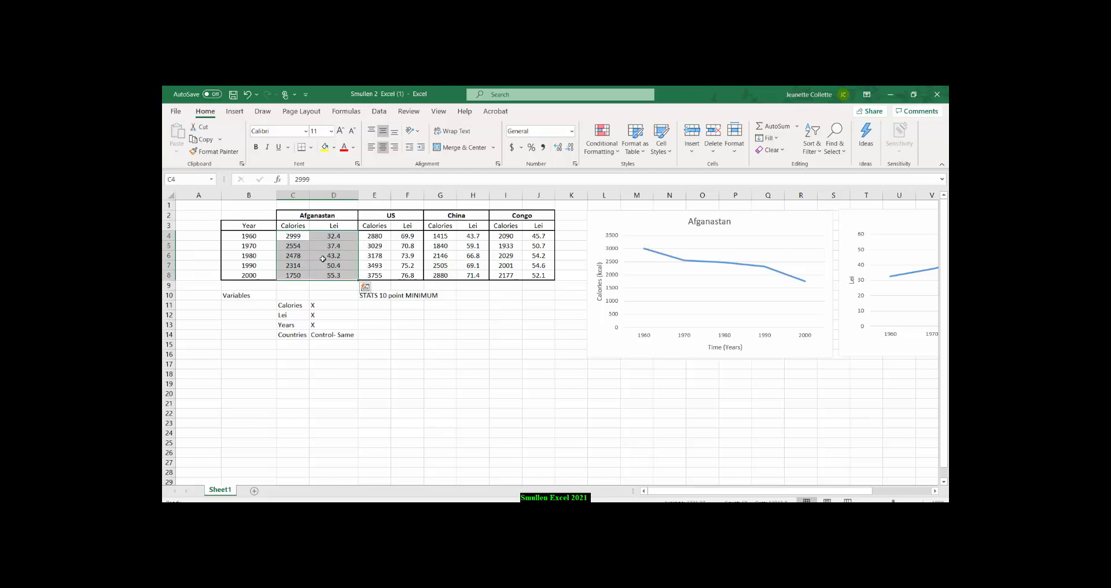
pyautogui.click(235, 111)
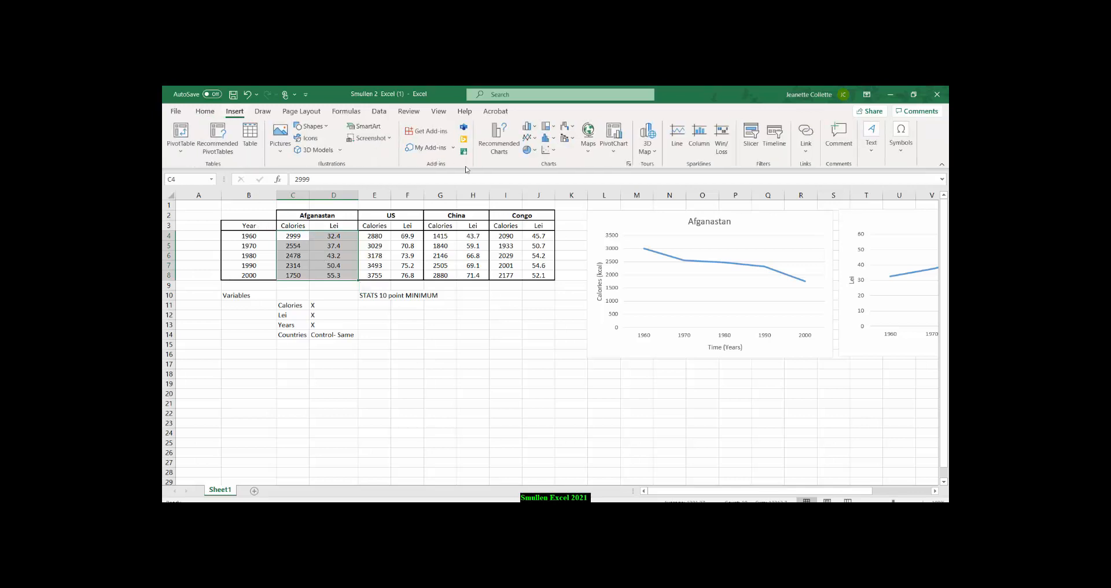
pyautogui.click(544, 152)
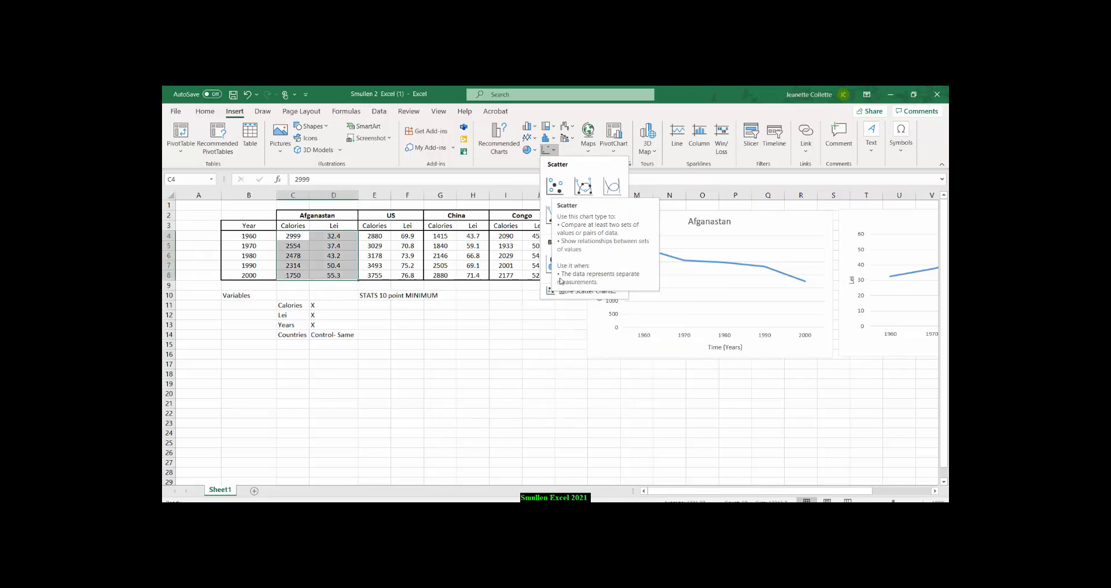
pyautogui.click(555, 187)
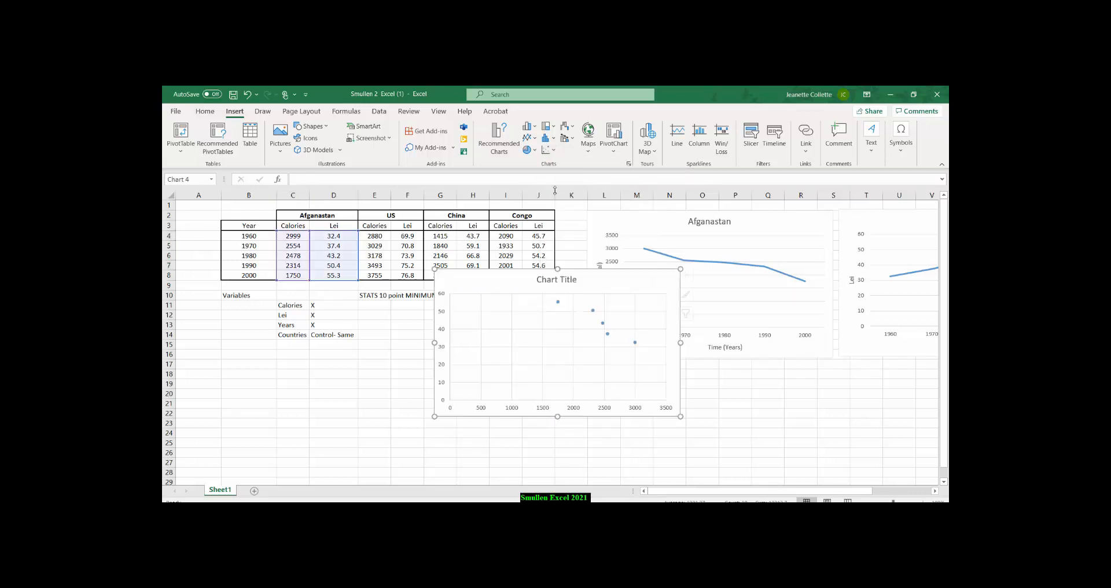
pyautogui.moveTo(657, 274); pyautogui.dragTo(846, 214)
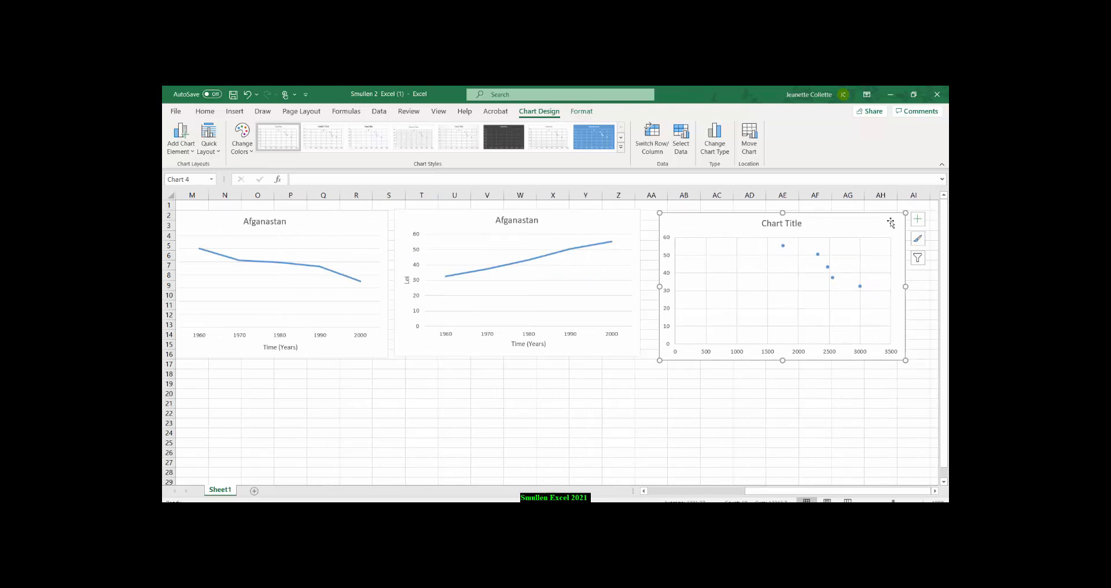
# Add axis titles to the scatter chart and change its chart title to Afganastan.
pyautogui.click(917, 219)
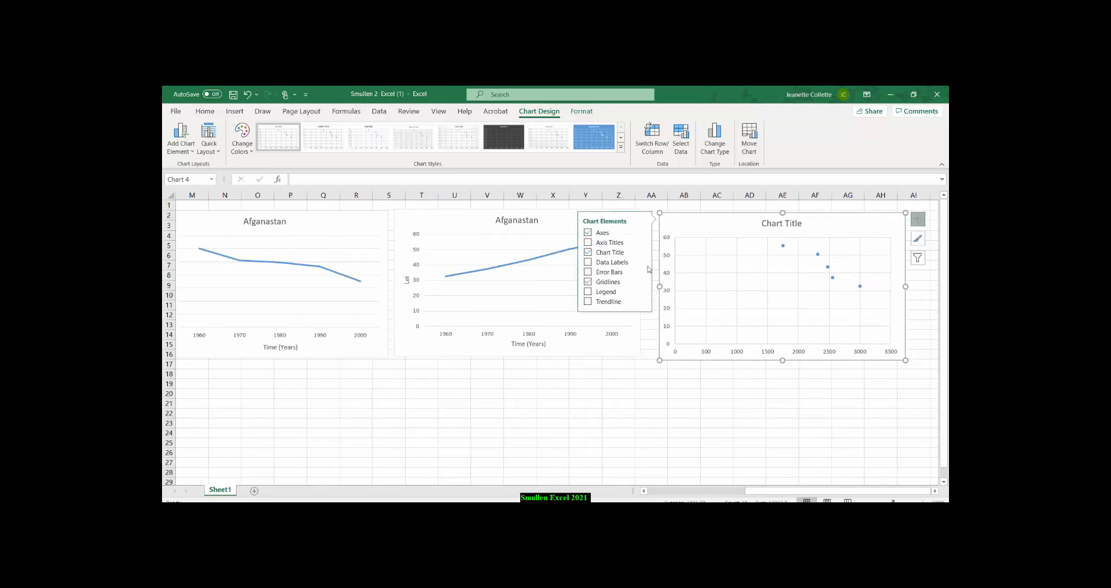
pyautogui.click(602, 244)
pyautogui.click(762, 224)
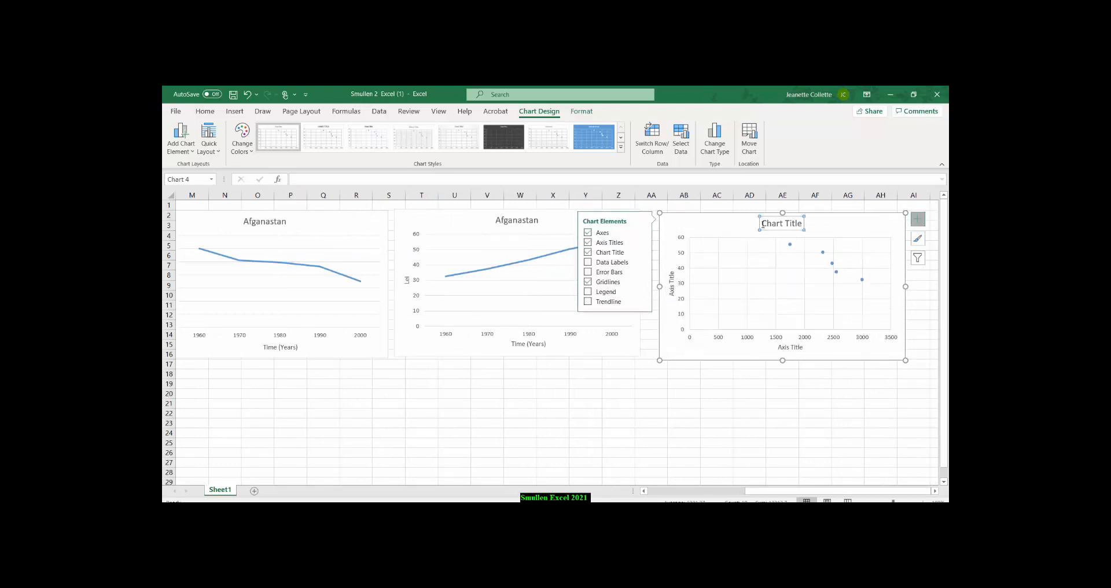
pyautogui.moveTo(761, 223); pyautogui.dragTo(805, 224)
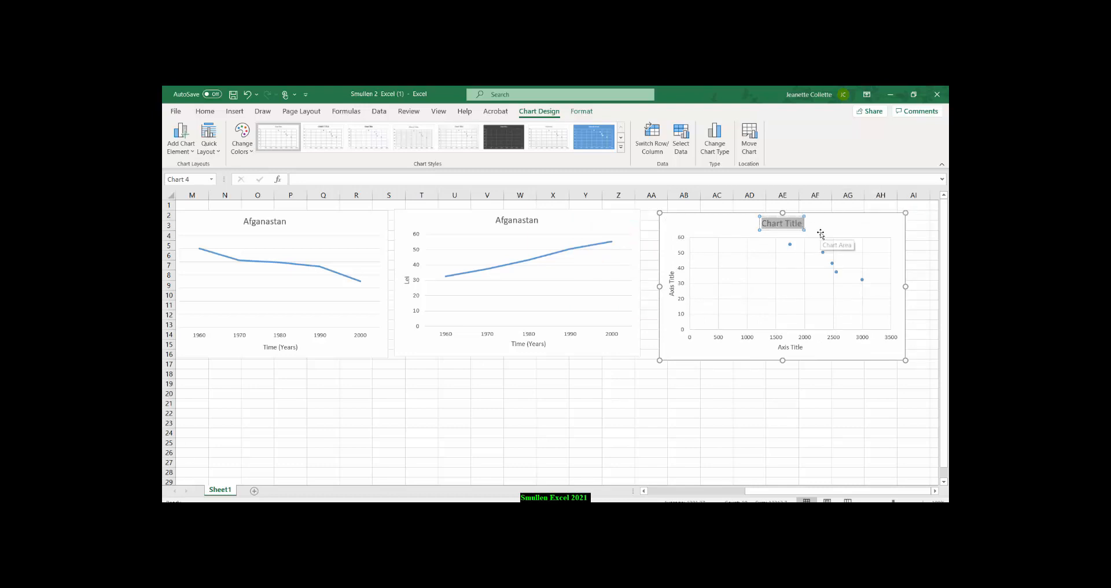
pyautogui.write('Afganast')
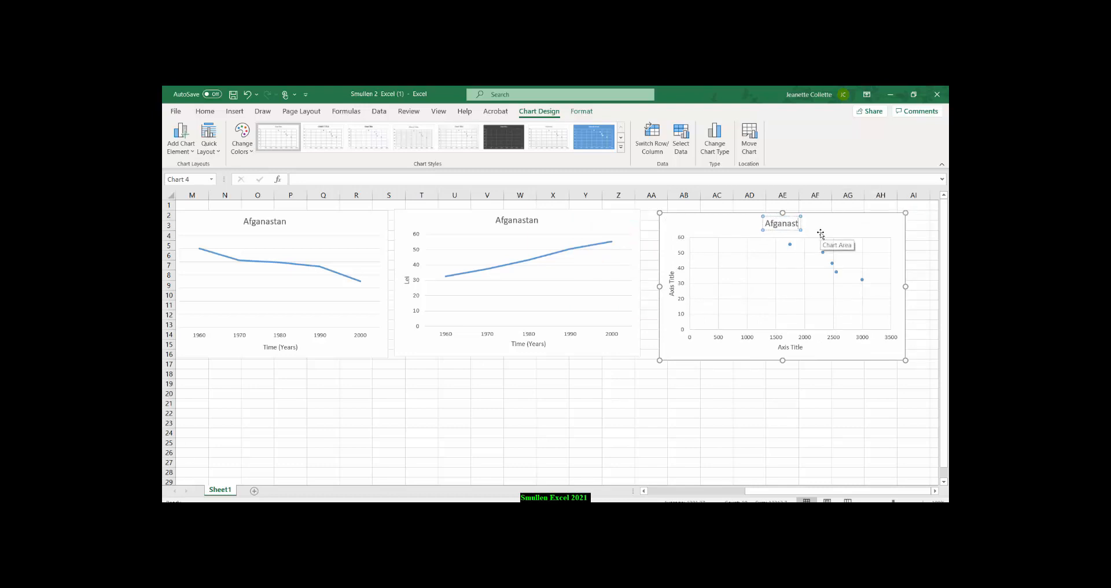
pyautogui.write('an')
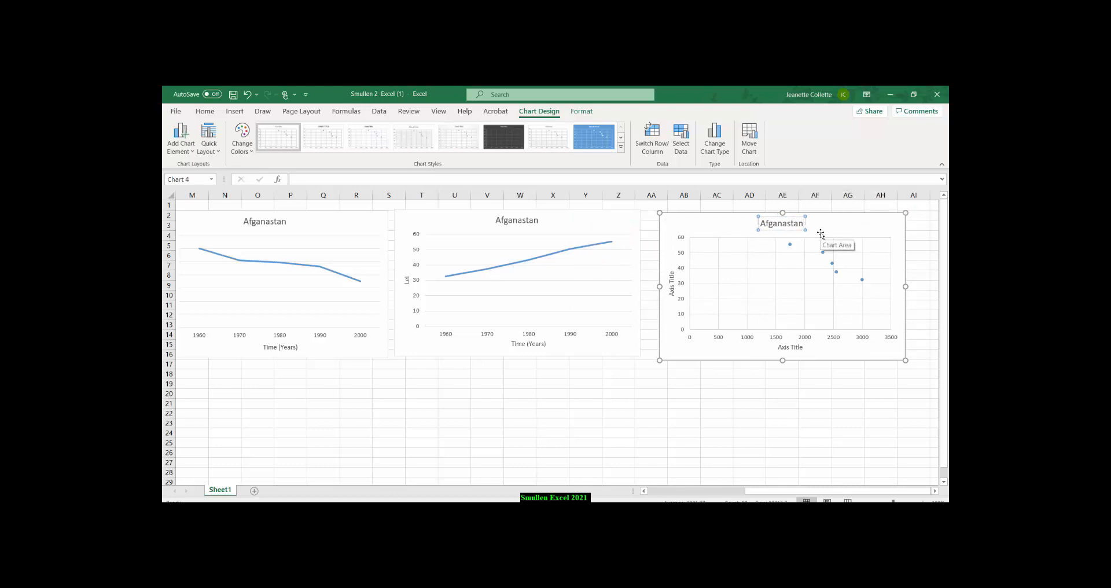
# Check the Afganastan data columns and the scatter chart's type before naming its axes.
pyautogui.click(781, 350)
pyautogui.moveTo(777, 347); pyautogui.dragTo(806, 347)
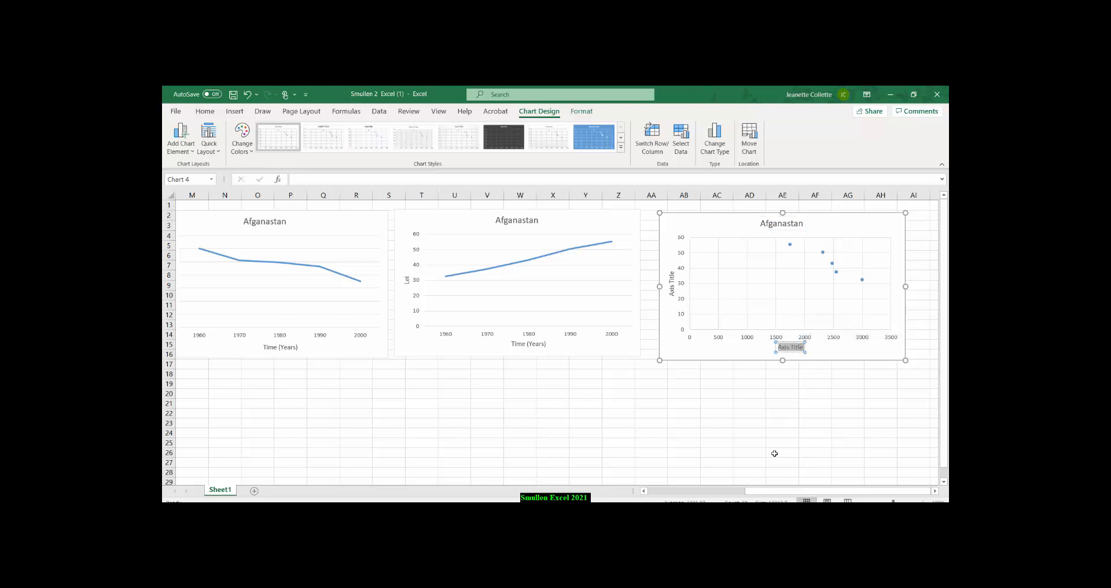
pyautogui.moveTo(773, 492); pyautogui.dragTo(658, 476)
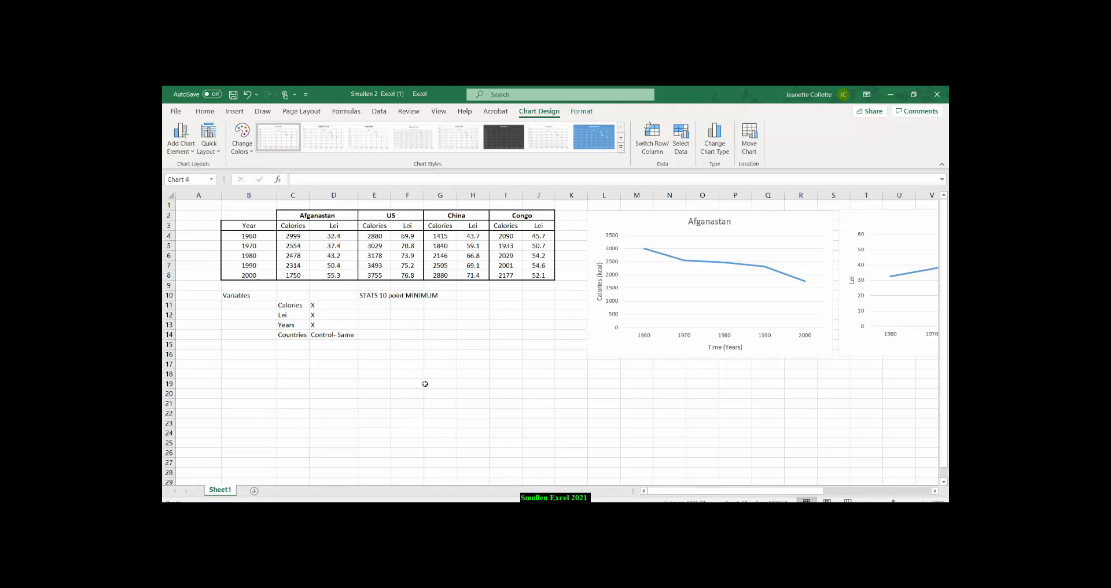
pyautogui.moveTo(706, 492); pyautogui.dragTo(813, 492)
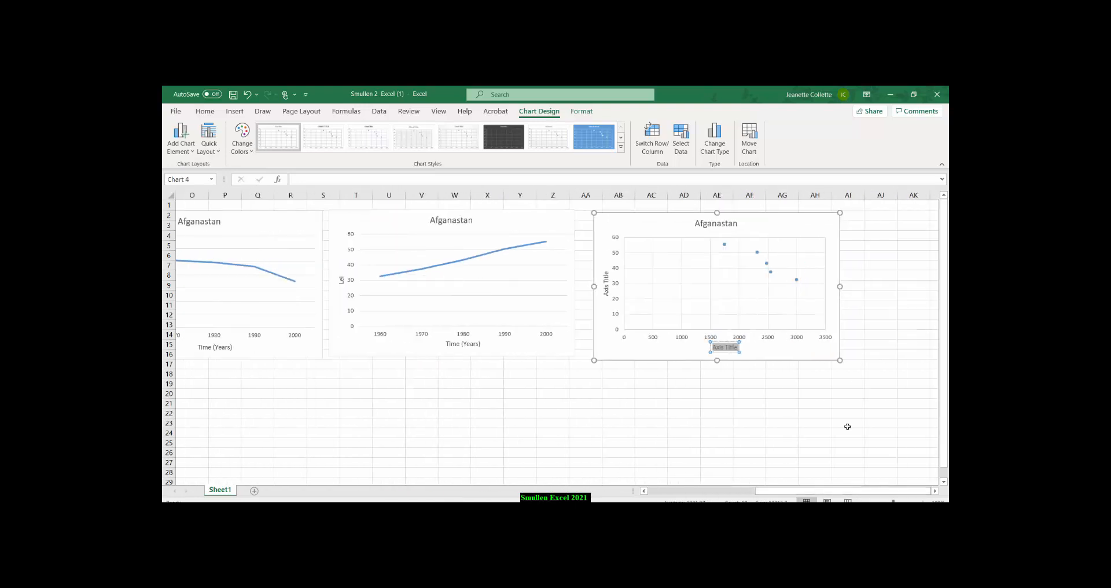
pyautogui.rightClick(723, 294)
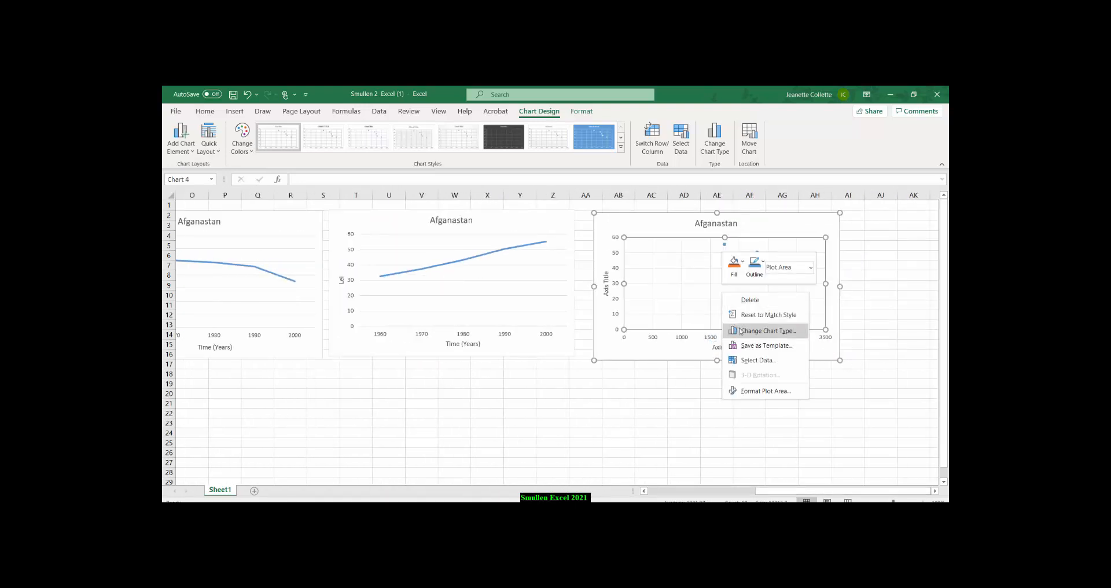
pyautogui.click(762, 332)
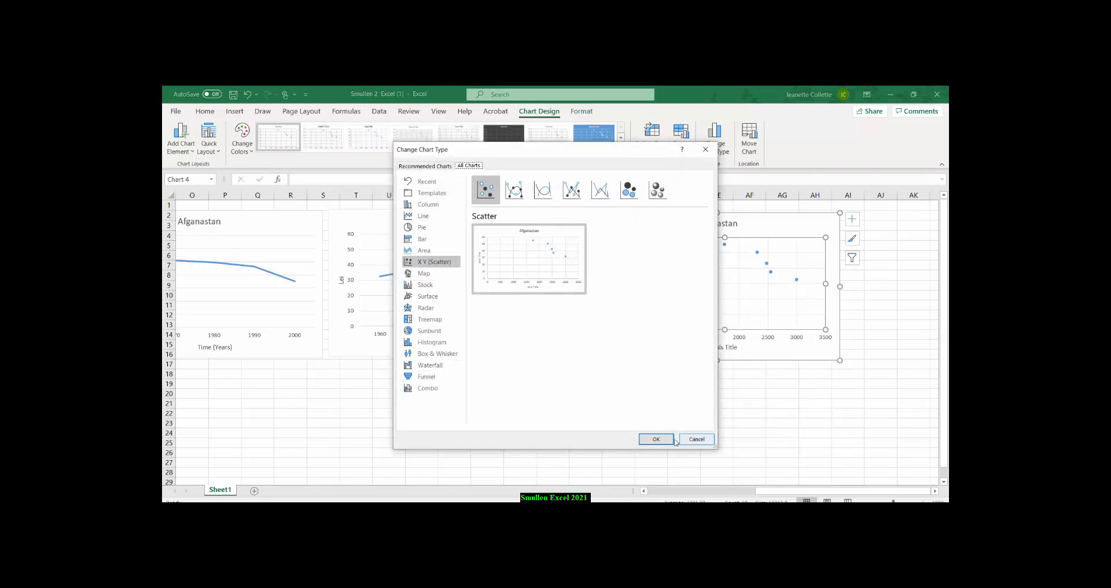
pyautogui.click(655, 440)
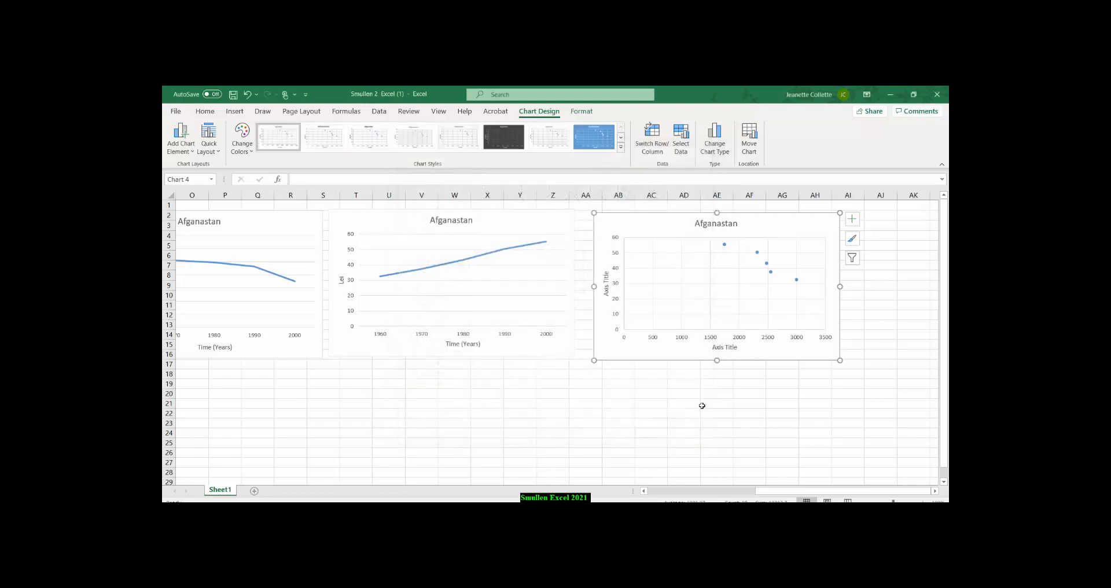
# Label the scatter chart's horizontal axis Calaries (Kcal).
pyautogui.click(716, 351)
pyautogui.moveTo(713, 348); pyautogui.dragTo(743, 350)
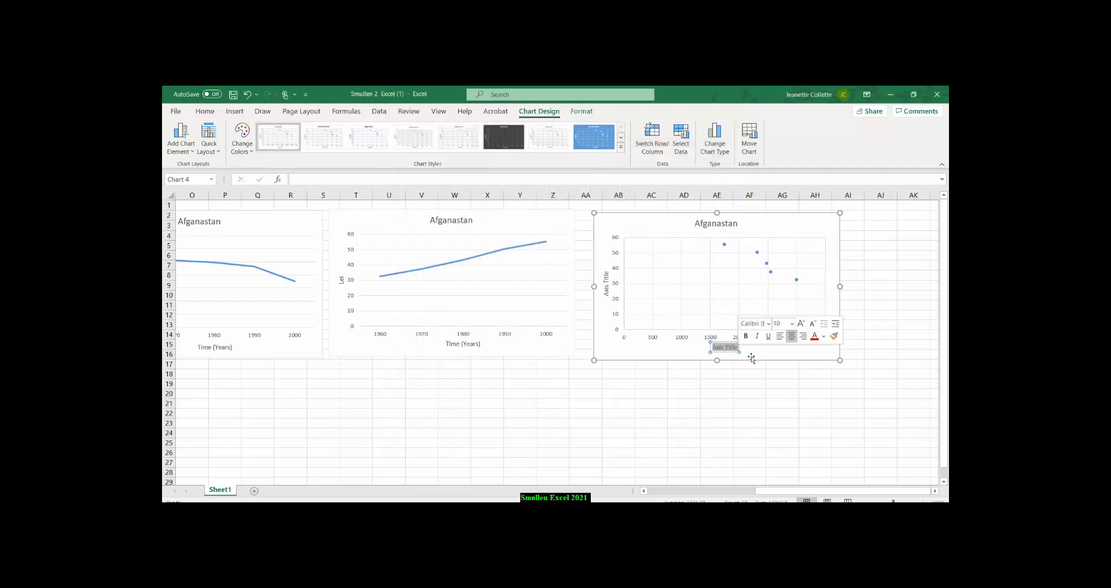
pyautogui.write('Ca')
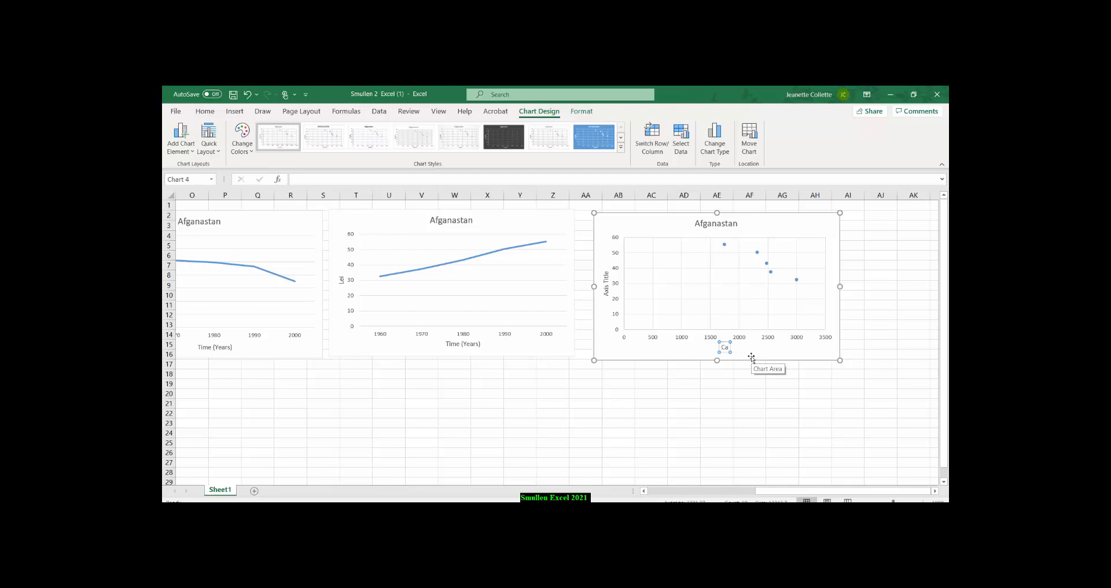
pyautogui.write('laries (Kcal)')
# Label the scatter chart's vertical axis Lei.
pyautogui.click(607, 275)
pyautogui.click(607, 274)
pyautogui.moveTo(606, 271); pyautogui.dragTo(607, 300)
pyautogui.press('BackSpace')
pyautogui.write('Lei')
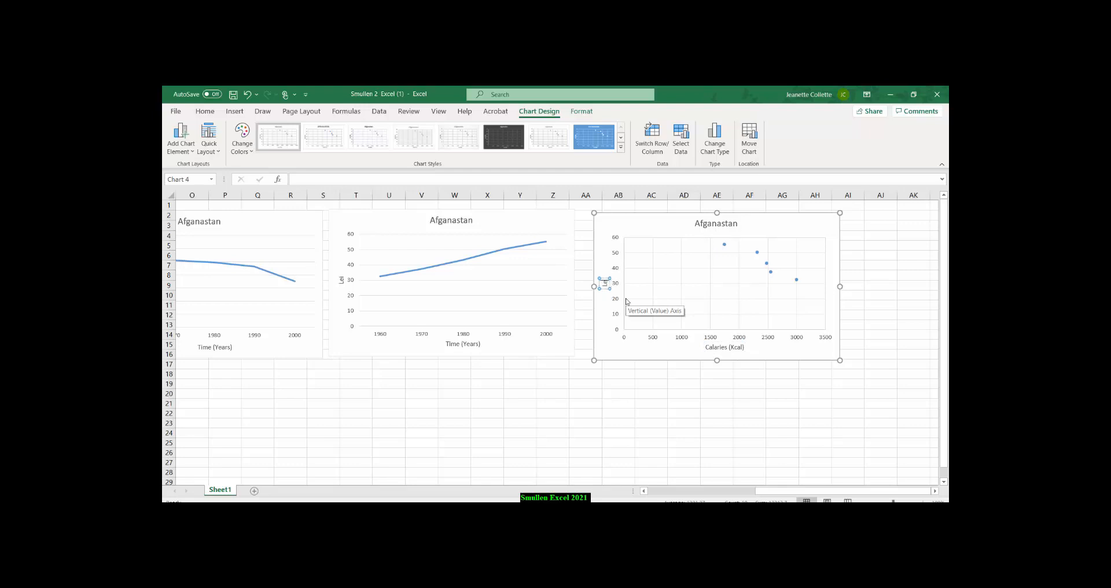
pyautogui.write('e')
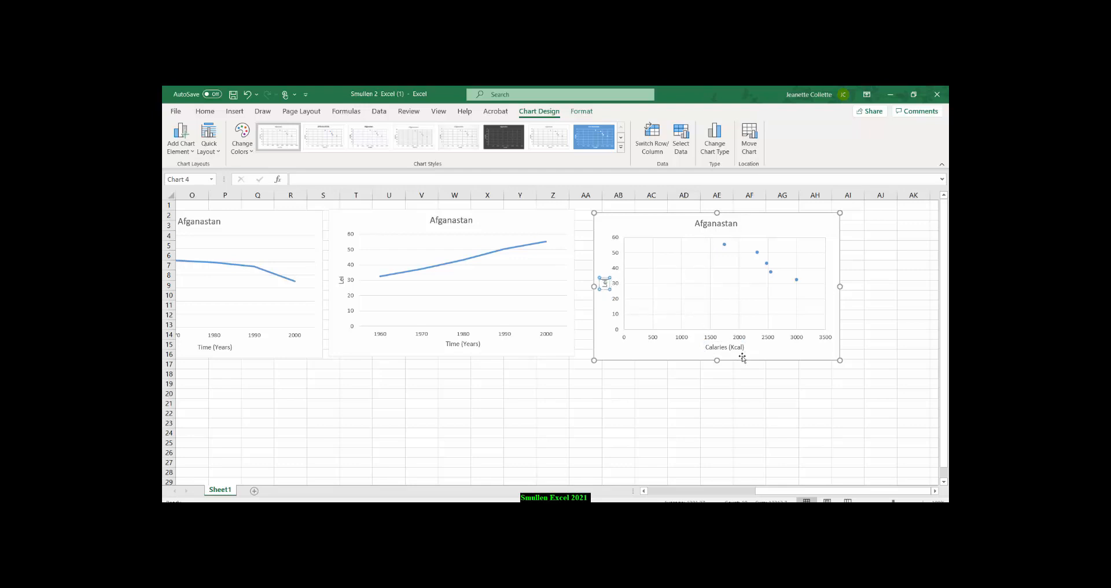
pyautogui.click(749, 383)
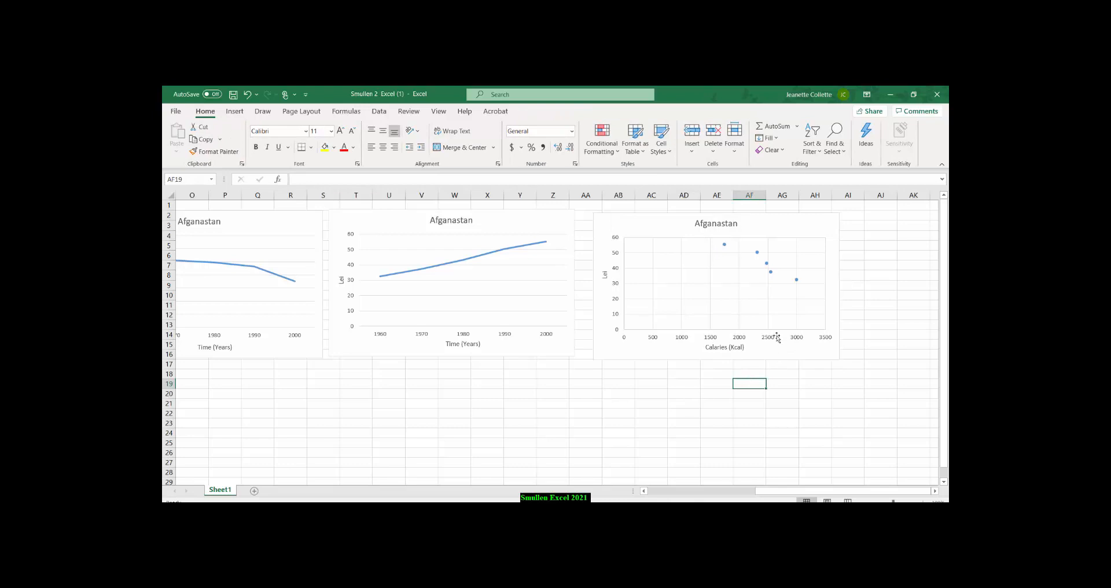
# Add a linear trendline to the scatter chart's data points, displaying its equation and R-squared value on the chart.
pyautogui.click(771, 274)
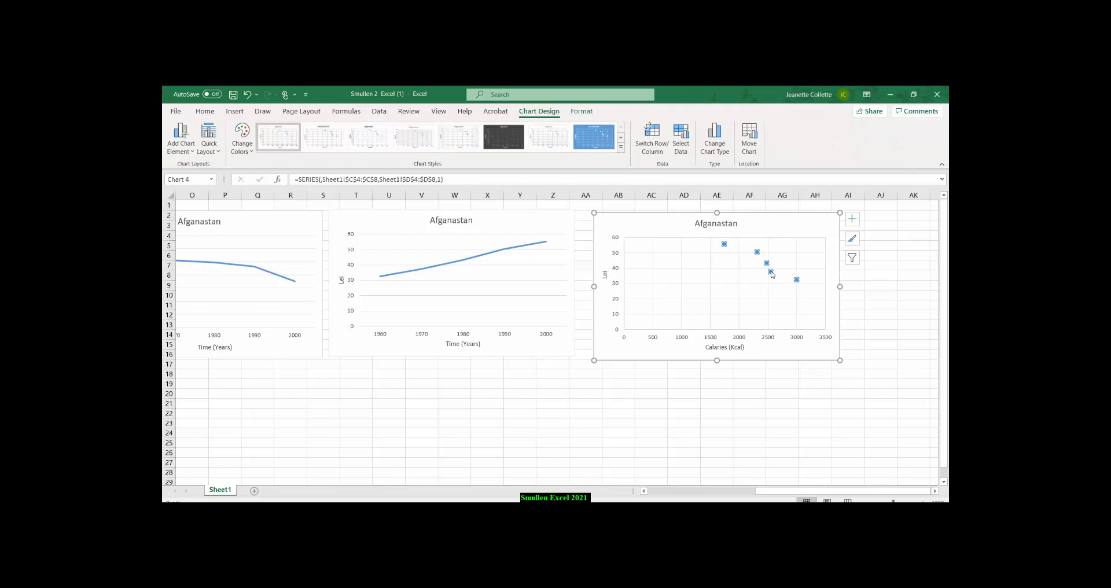
pyautogui.rightClick(771, 272)
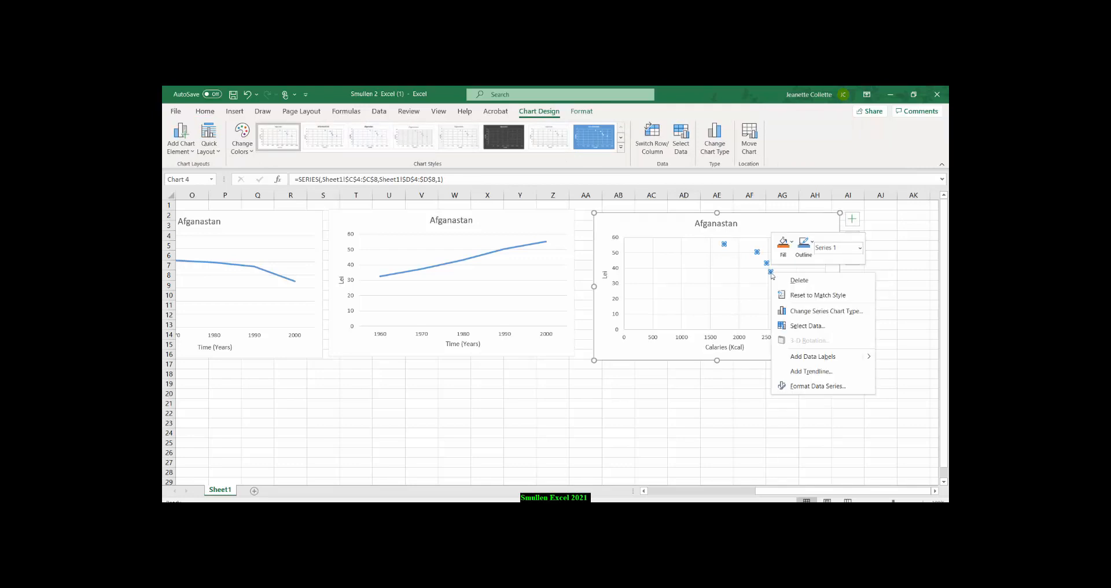
pyautogui.click(811, 371)
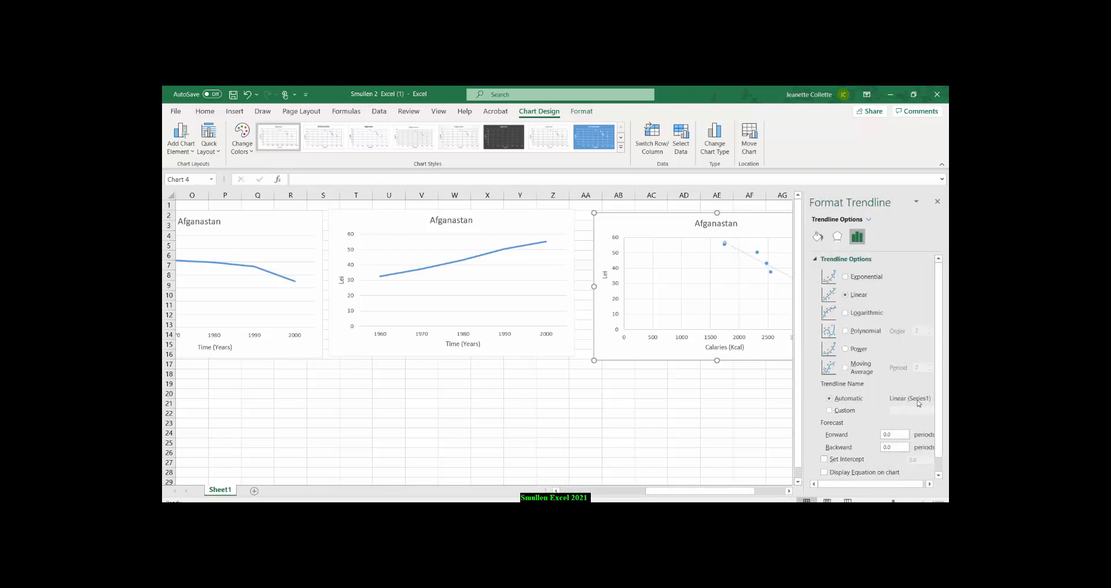
pyautogui.moveTo(938, 422); pyautogui.dragTo(944, 468)
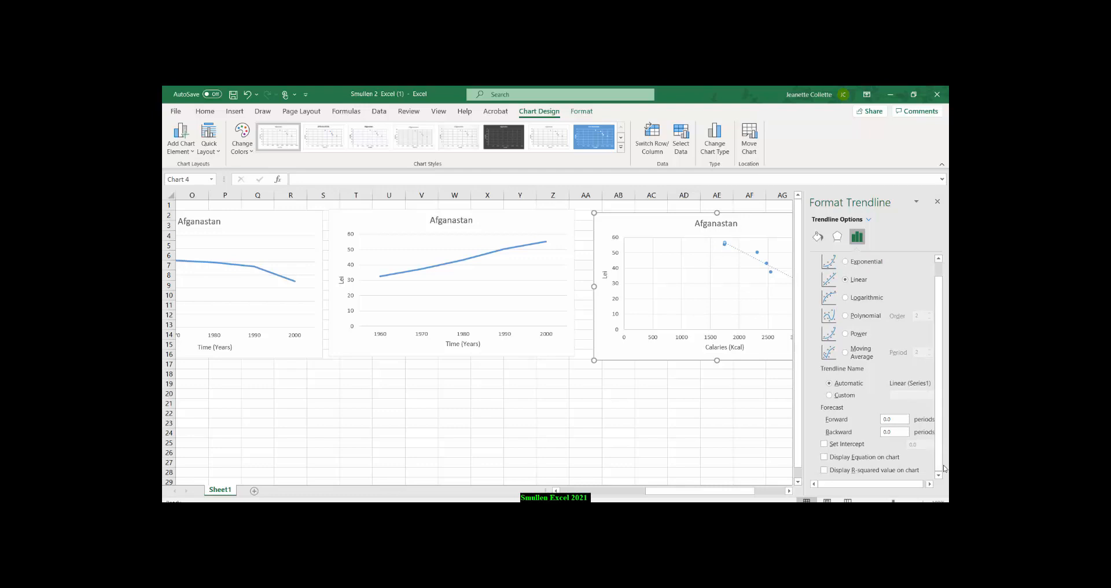
pyautogui.click(825, 457)
pyautogui.click(825, 470)
pyautogui.click(740, 301)
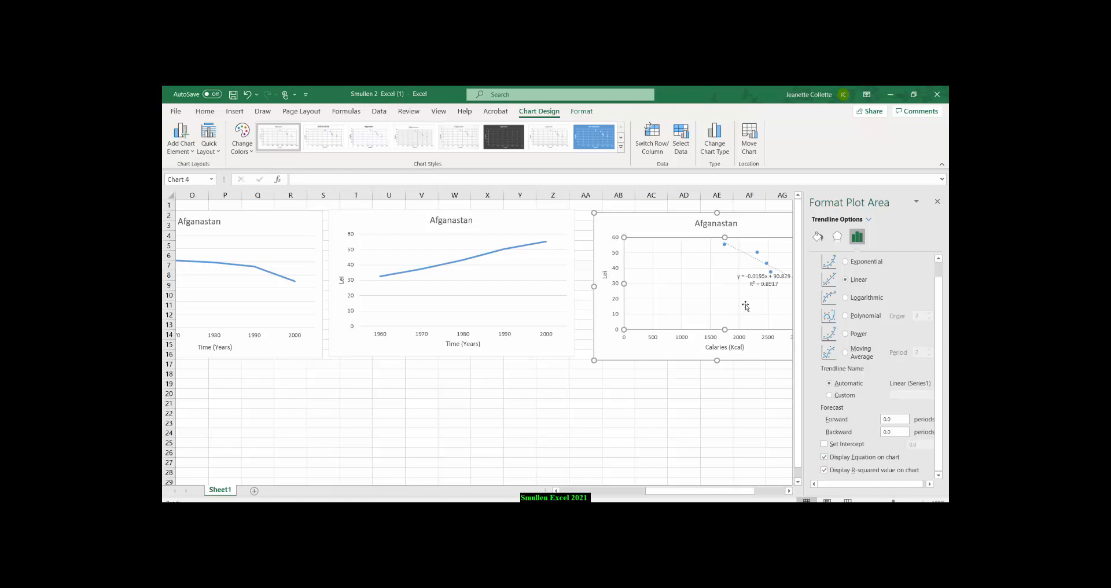
pyautogui.click(937, 201)
# Move the trendline's equation and R-squared label into the empty plot area left of the data points.
pyautogui.click(759, 277)
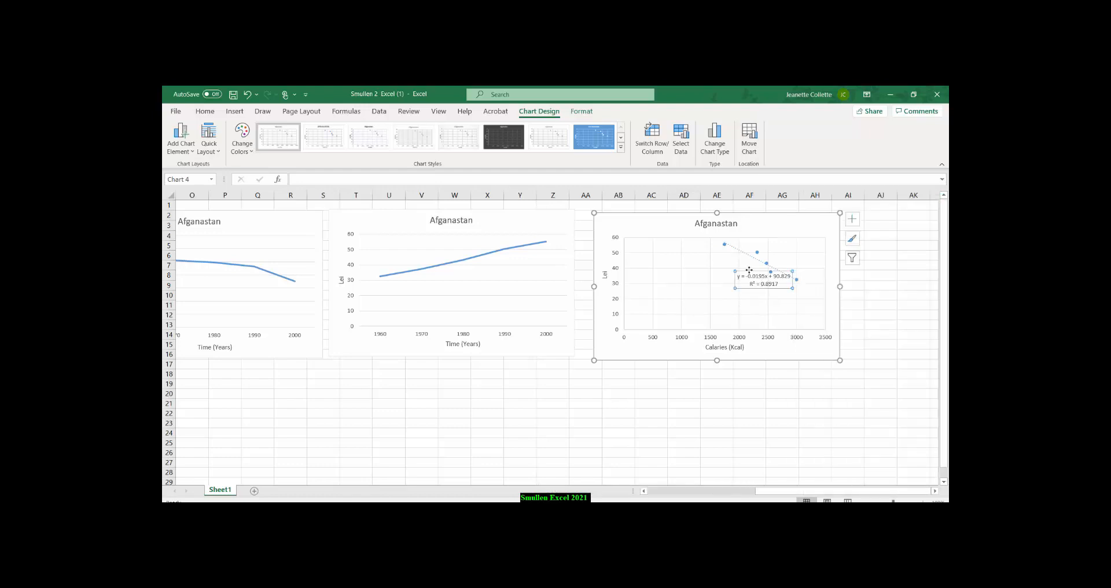
pyautogui.moveTo(749, 270)
pyautogui.mouseDown()
pyautogui.moveTo(676, 256)
pyautogui.moveTo(678, 243)
pyautogui.mouseUp()
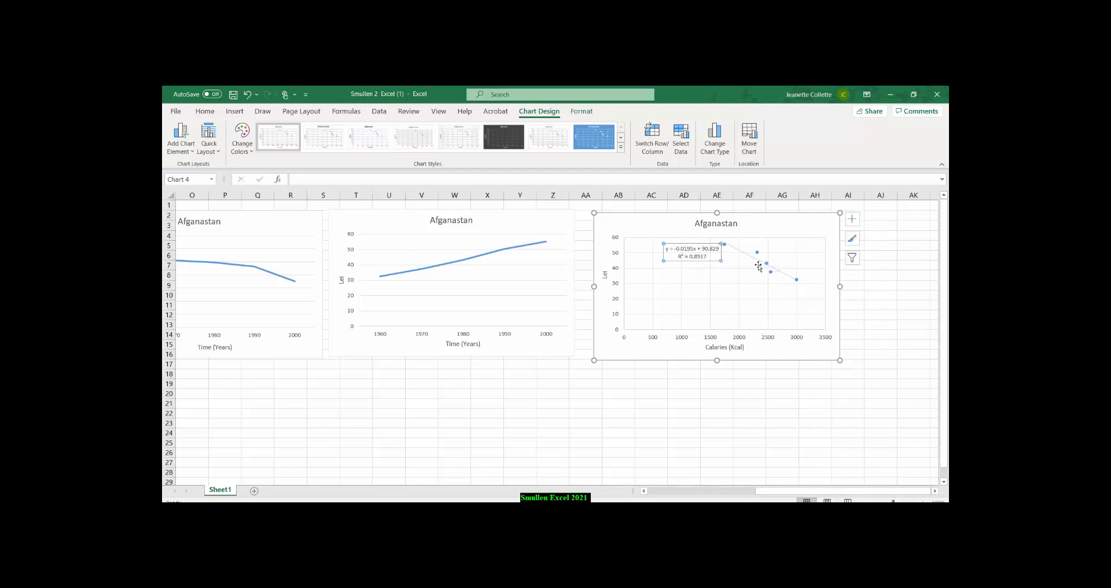
pyautogui.click(682, 379)
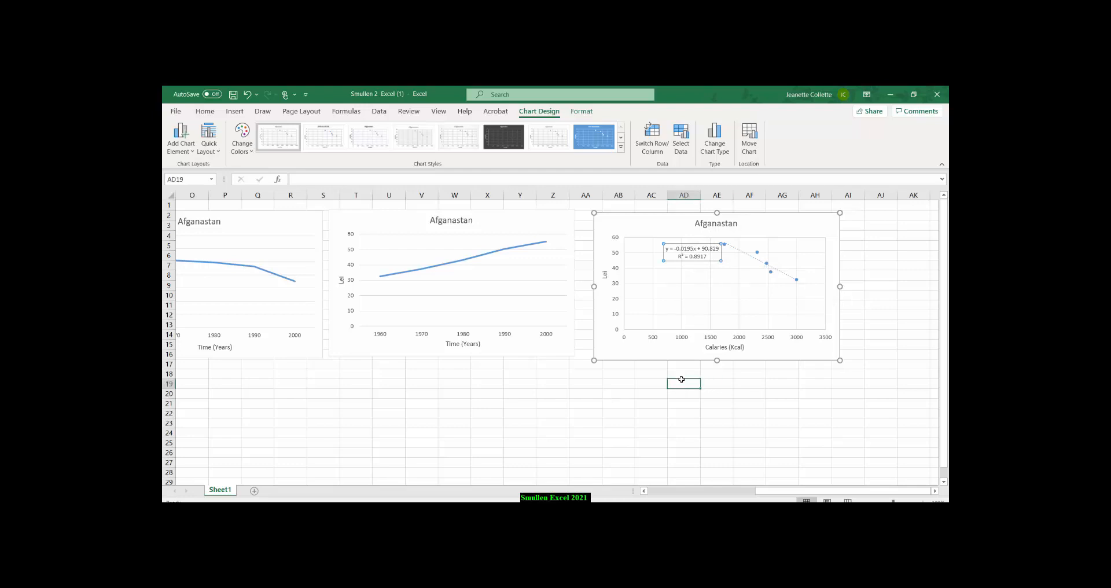
# Enter the label Correl in cell AD18, below the scatter chart.
pyautogui.click(681, 374)
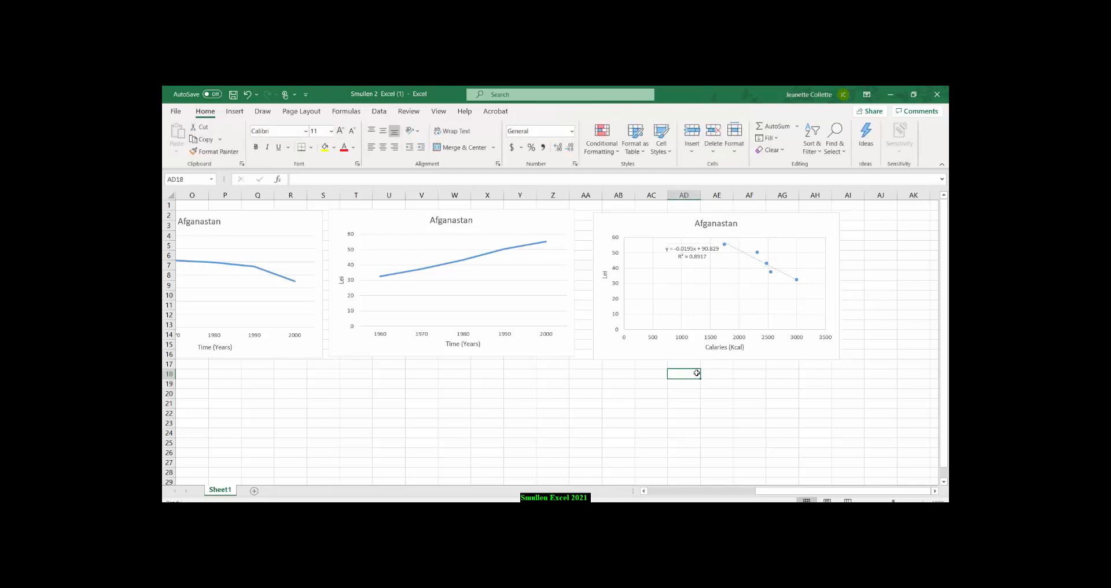
pyautogui.write('Correl')
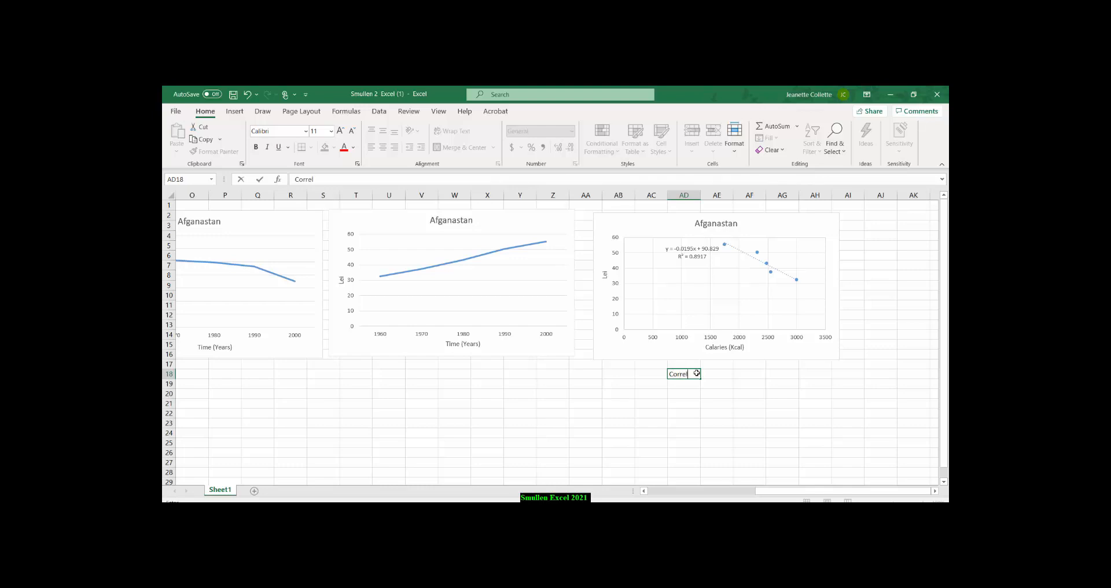
pyautogui.click(718, 378)
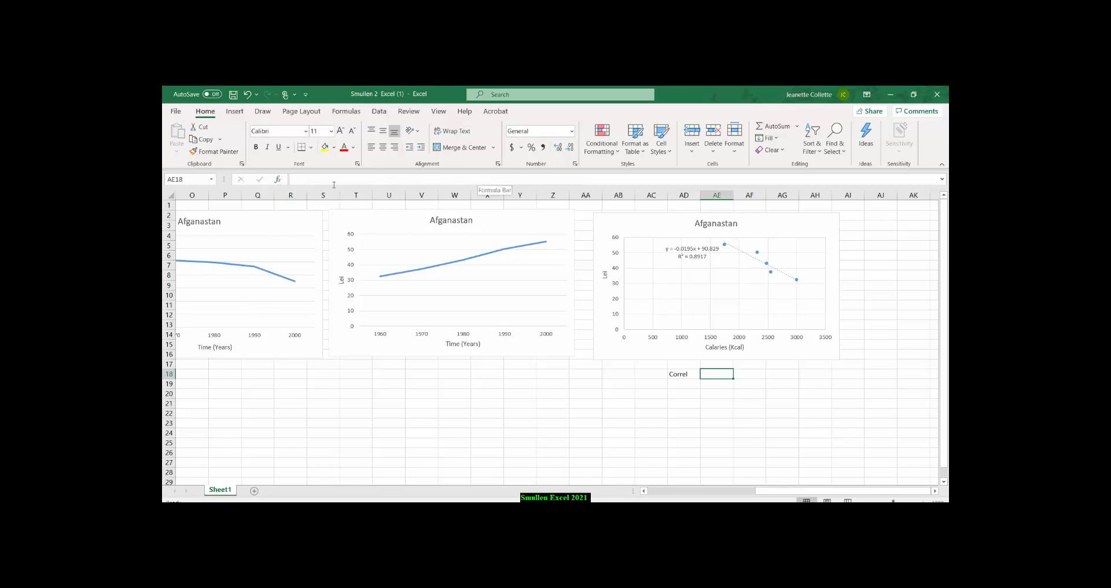
# Search the function list for correlation and insert the CORREL function in cell AE18.
pyautogui.click(278, 180)
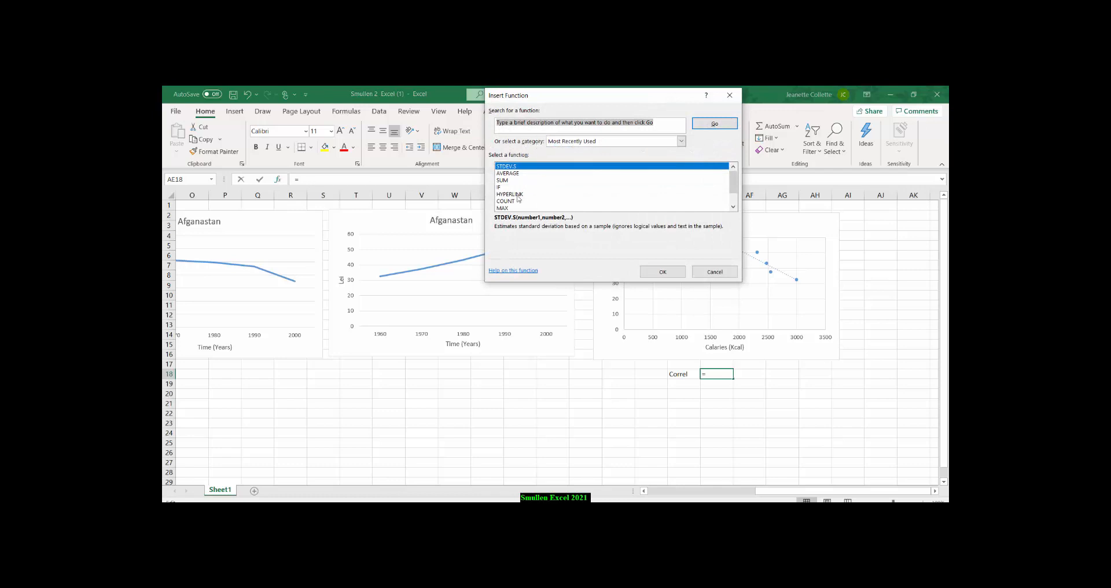
pyautogui.click(669, 124)
pyautogui.click(497, 123)
pyautogui.write('correlation')
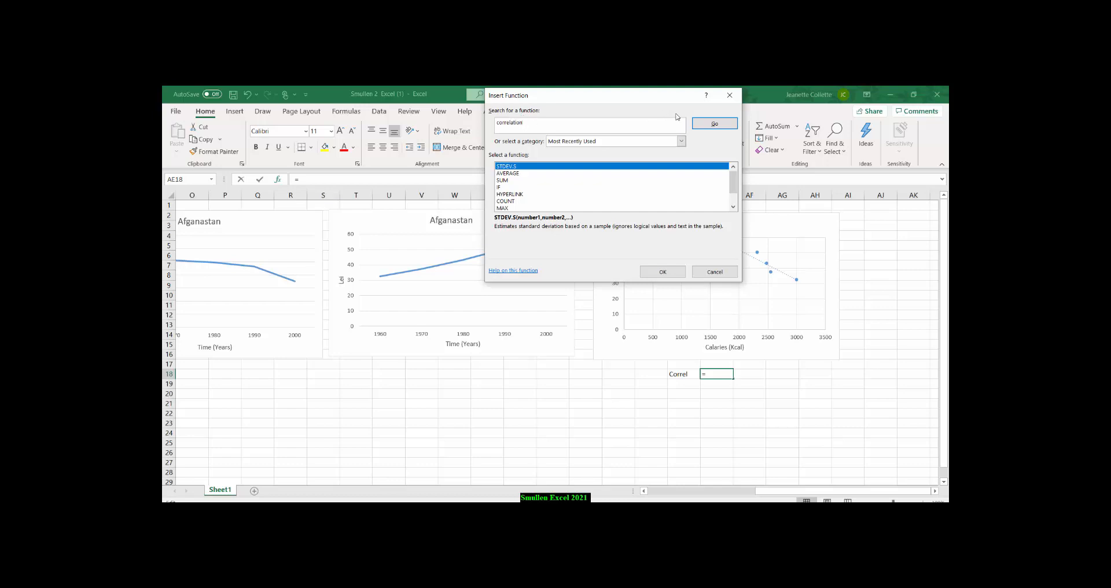
pyautogui.click(706, 127)
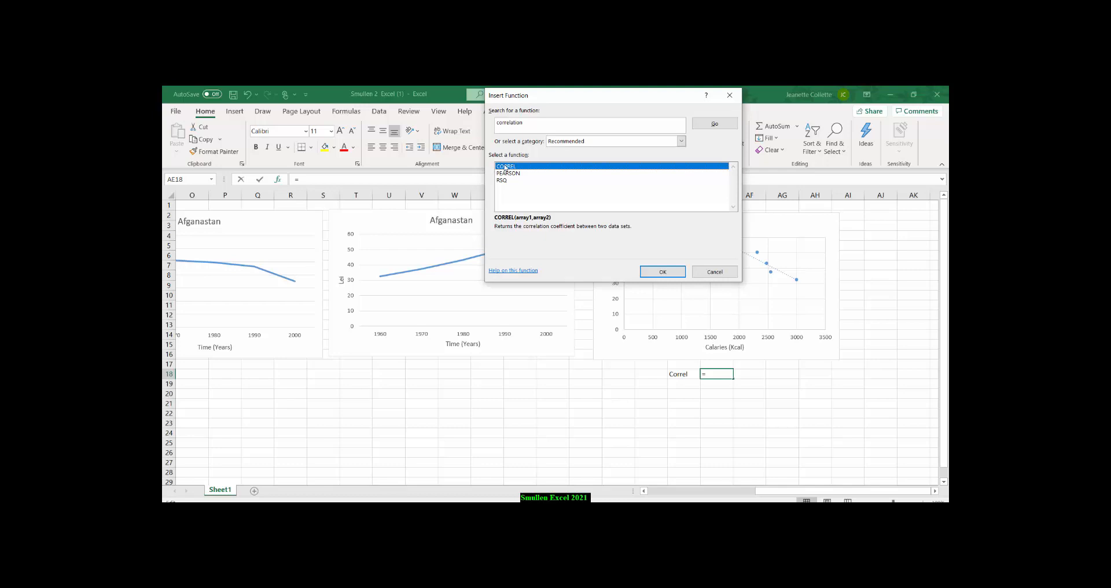
pyautogui.click(645, 272)
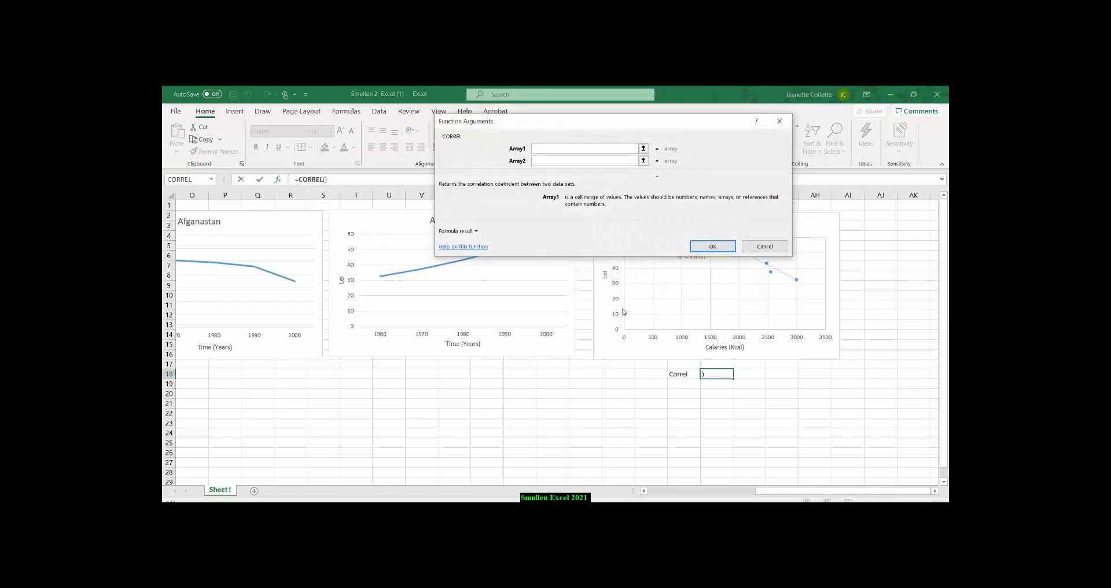
# Calculate the correlation in AE18 between Afganastan's calories (C4:C8) as Array1 and Lei (D4:D8) as Array2.
pyautogui.moveTo(801, 492); pyautogui.dragTo(604, 495)
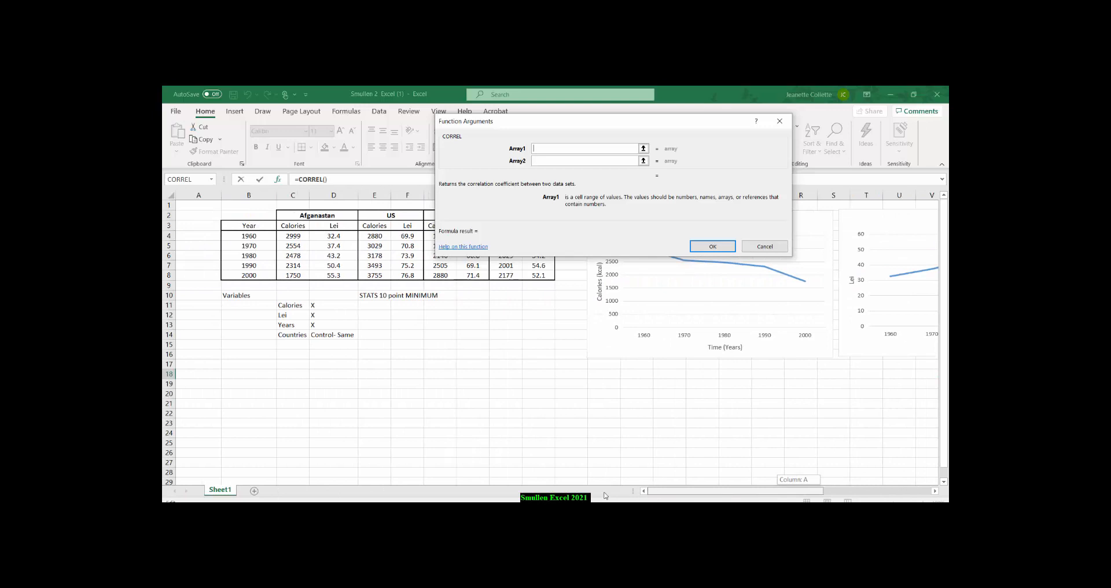
pyautogui.click(291, 236)
pyautogui.moveTo(291, 236); pyautogui.dragTo(293, 275)
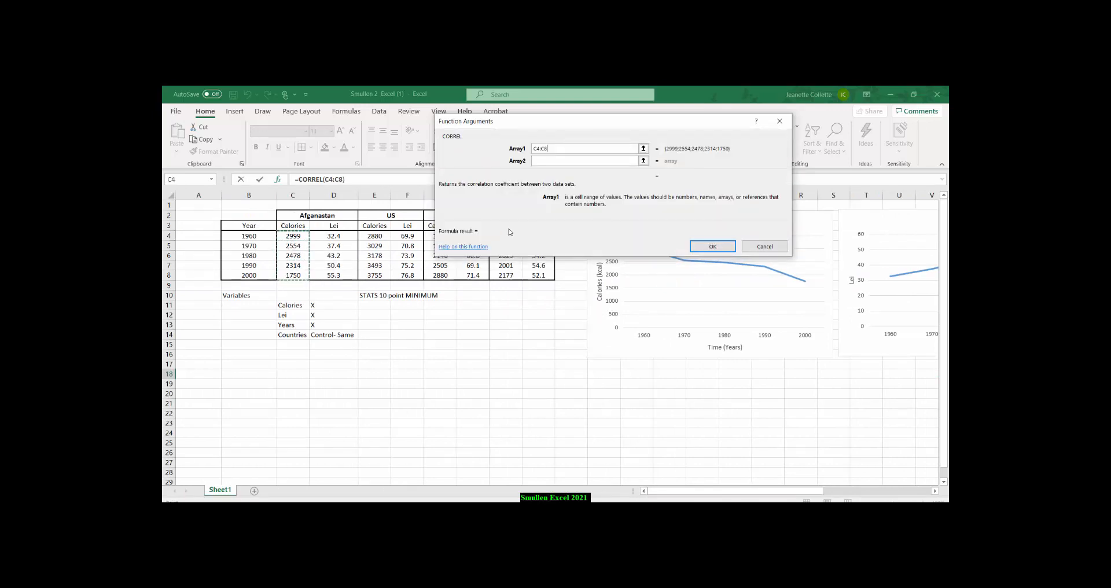
pyautogui.click(561, 160)
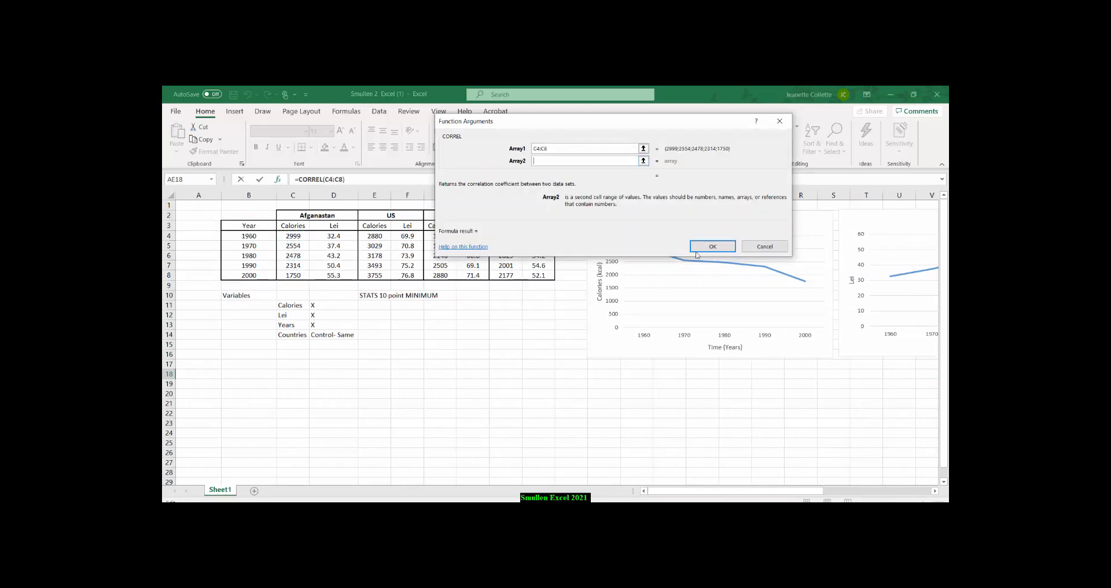
pyautogui.moveTo(334, 235); pyautogui.dragTo(334, 275)
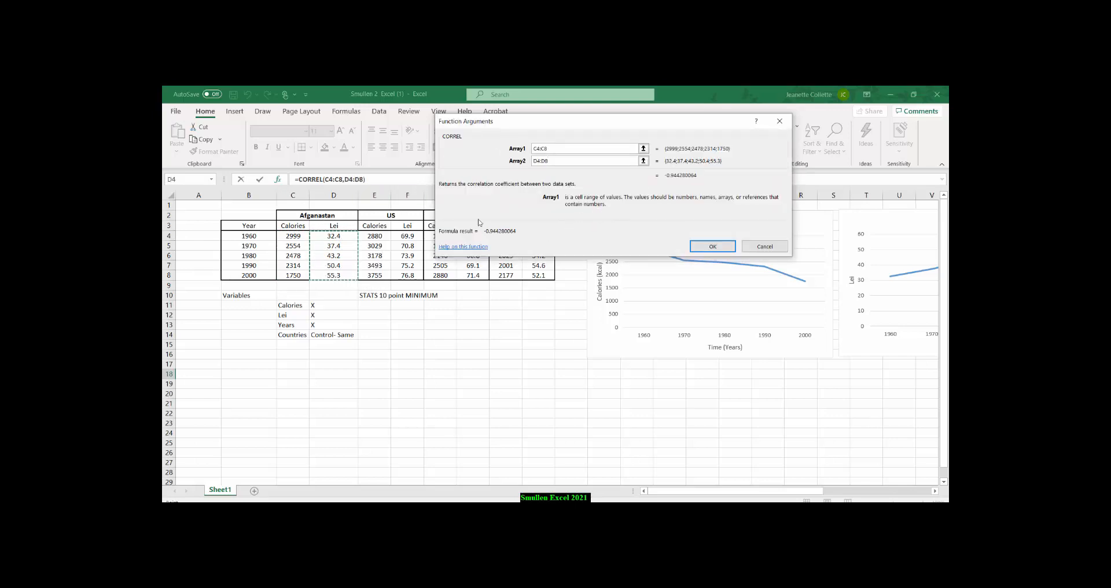
pyautogui.click(707, 247)
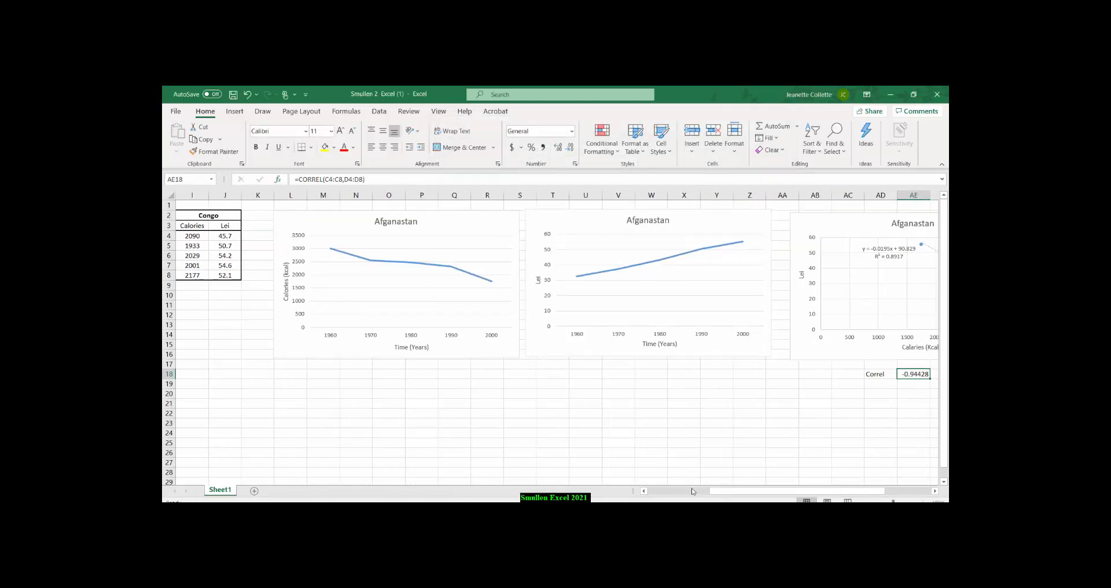
# Enter the interpretation Strong Negative in cell AF18, beside the correlation value.
pyautogui.moveTo(725, 493); pyautogui.dragTo(785, 483)
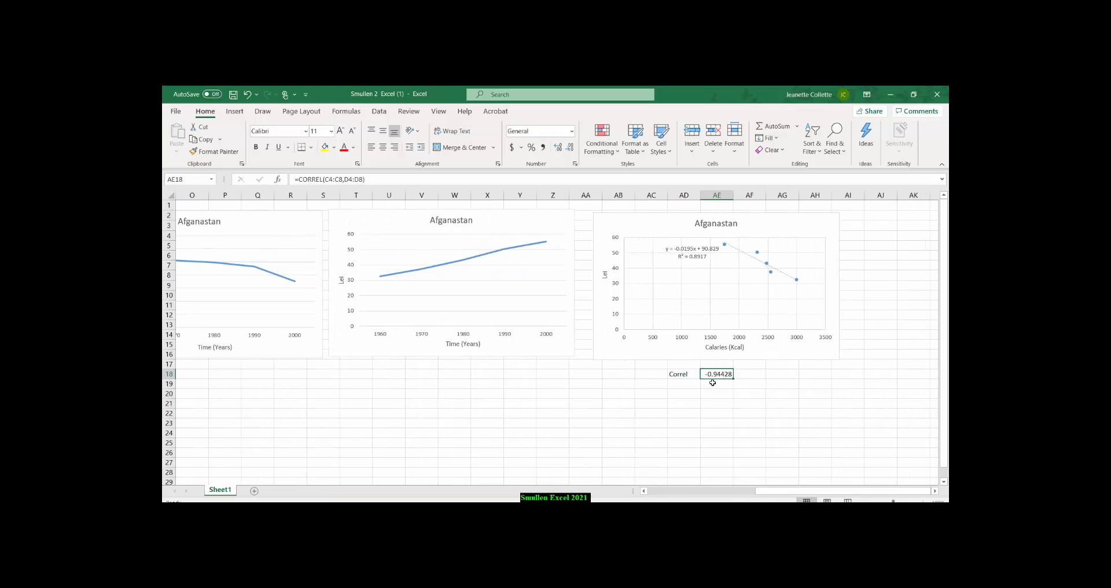
pyautogui.click(754, 376)
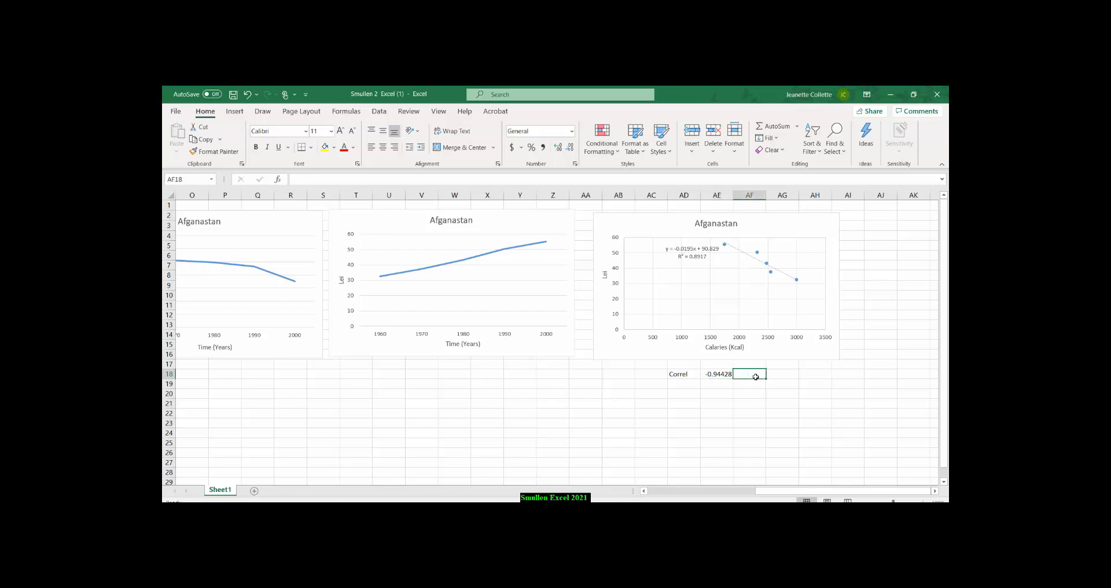
pyautogui.write('St')
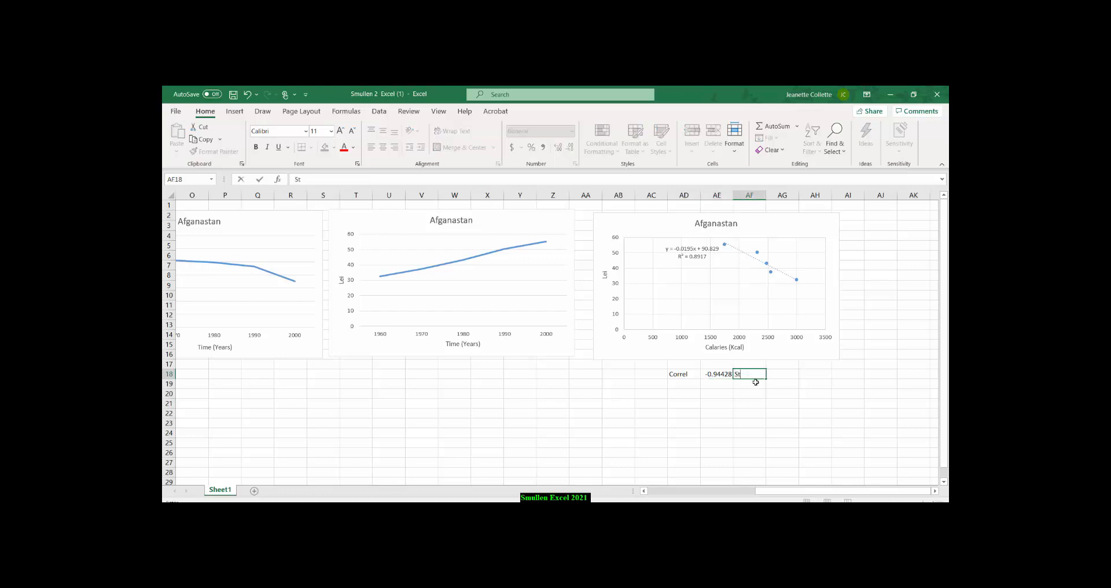
pyautogui.write('rong Negative')
pyautogui.click(770, 393)
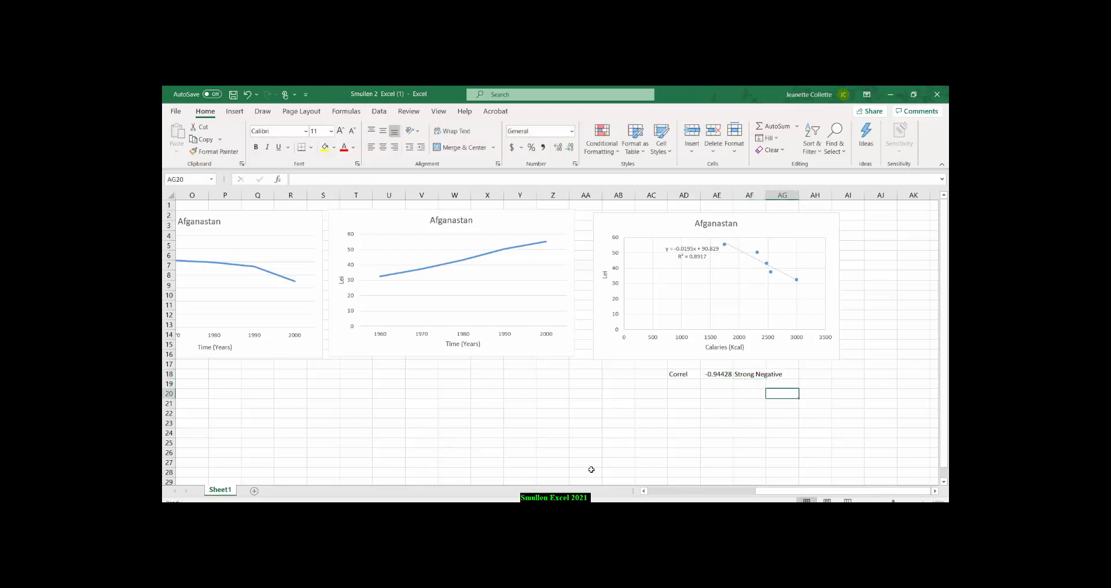
pyautogui.moveTo(779, 492); pyautogui.dragTo(725, 492)
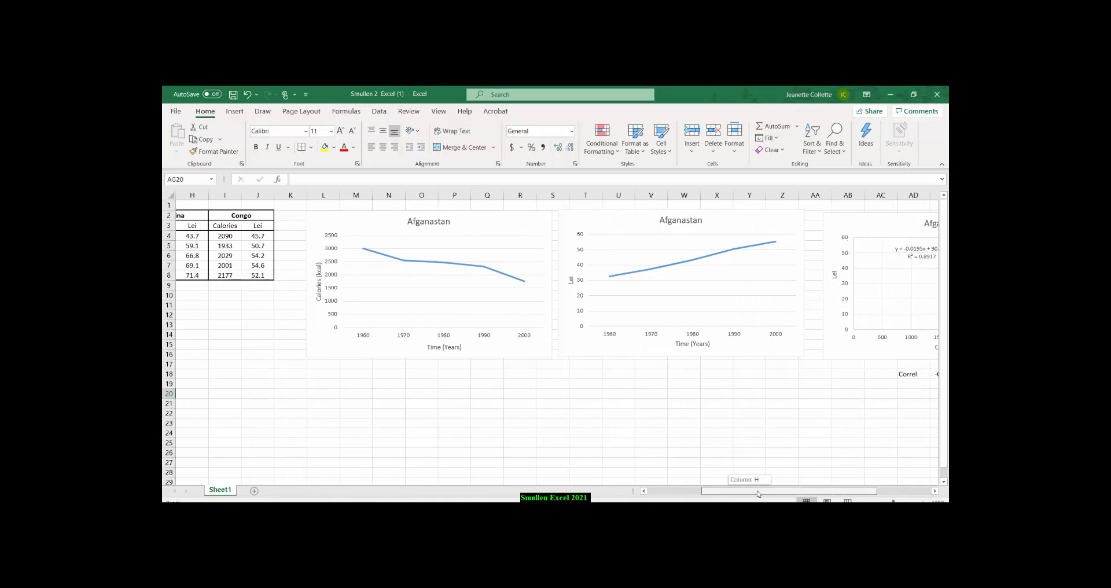
pyautogui.moveTo(750, 493); pyautogui.dragTo(804, 492)
pyautogui.click(746, 432)
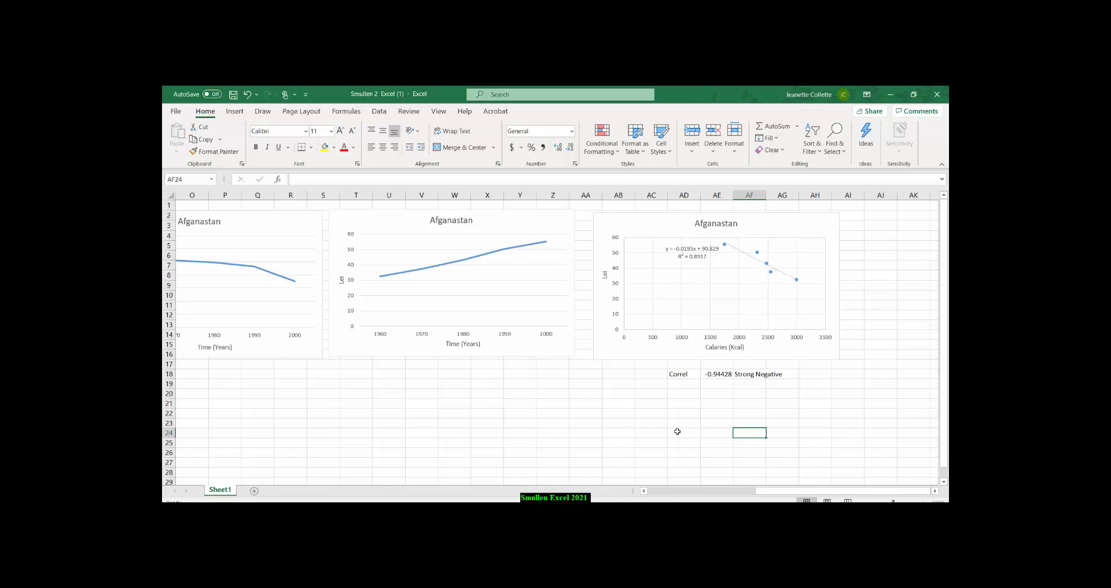
# Start a summary table below the correlation with the heading Country in AD20 and the entries Afganastan in AD21 and US in AD22.
pyautogui.click(676, 397)
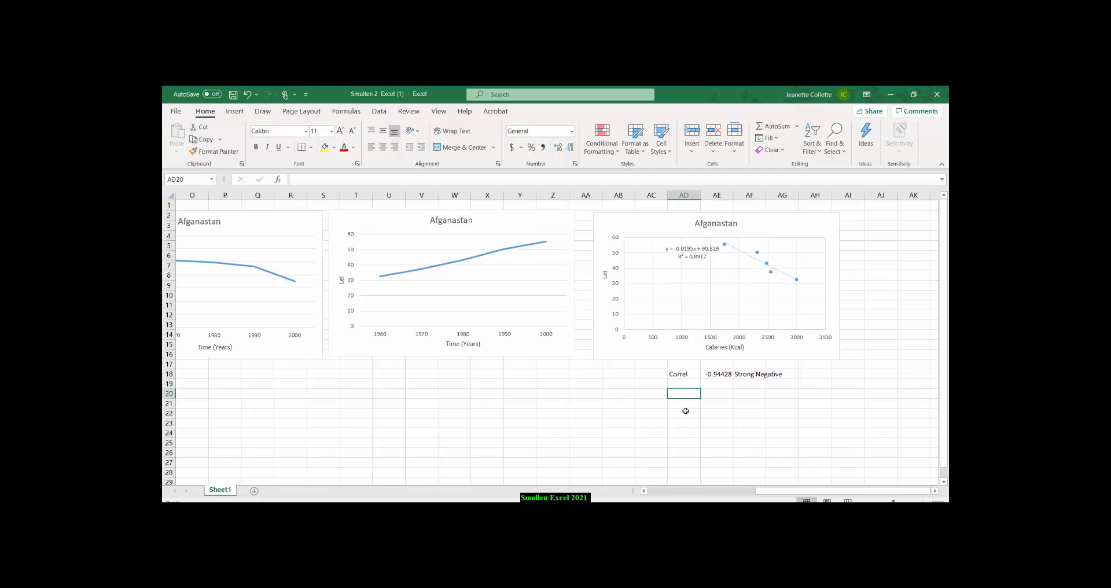
pyautogui.write('Country')
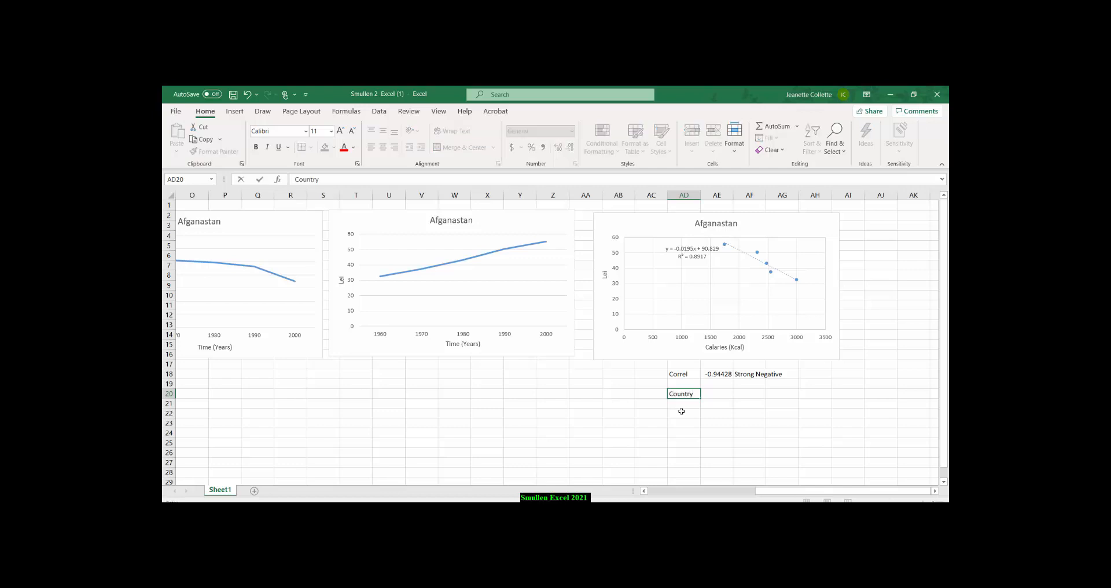
pyautogui.click(685, 402)
pyautogui.write('Afganastan')
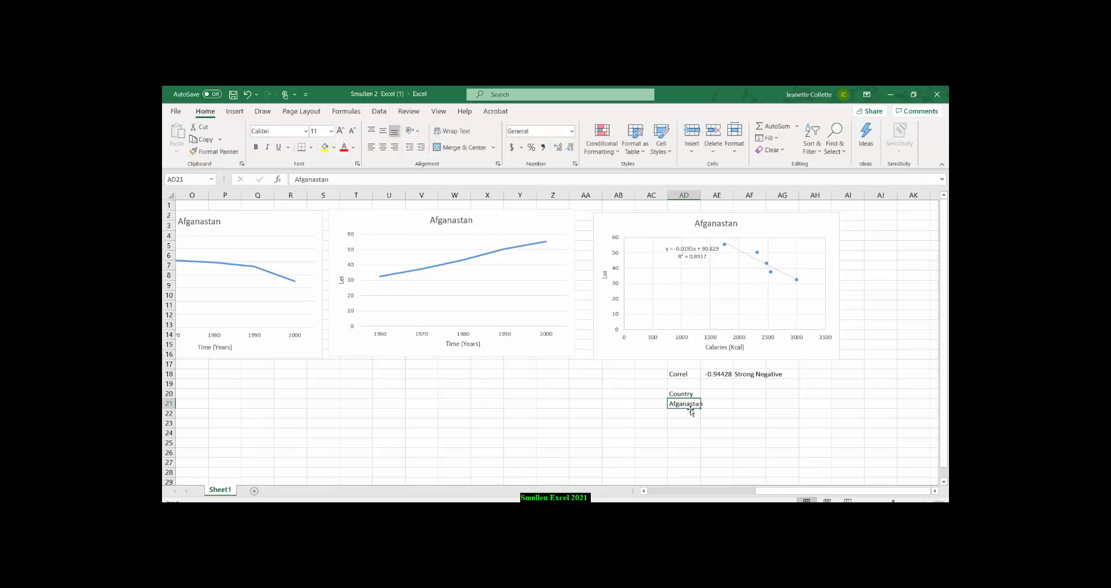
pyautogui.click(693, 413)
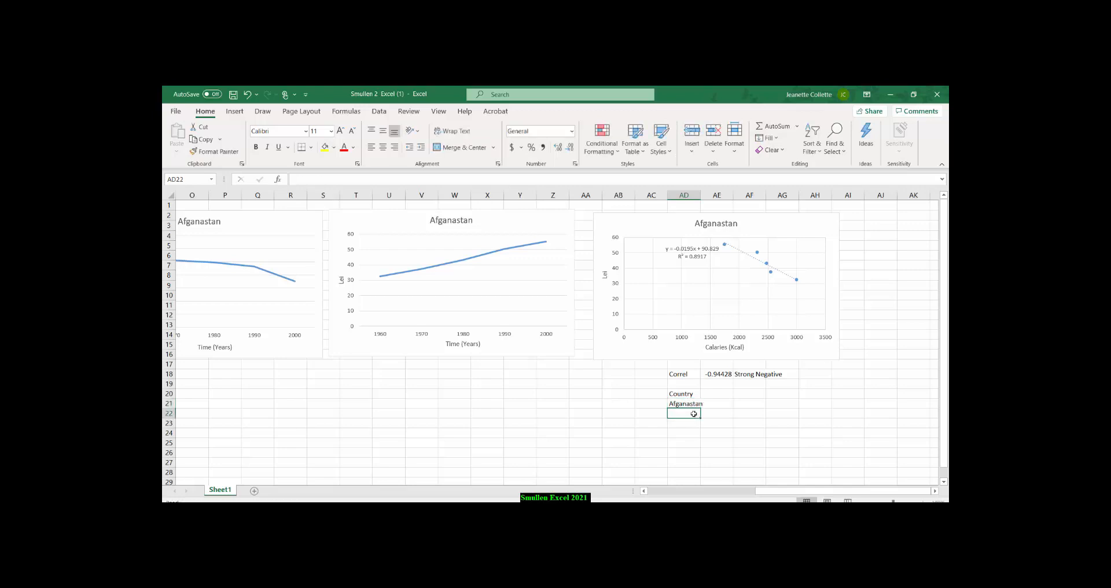
pyautogui.write('US')
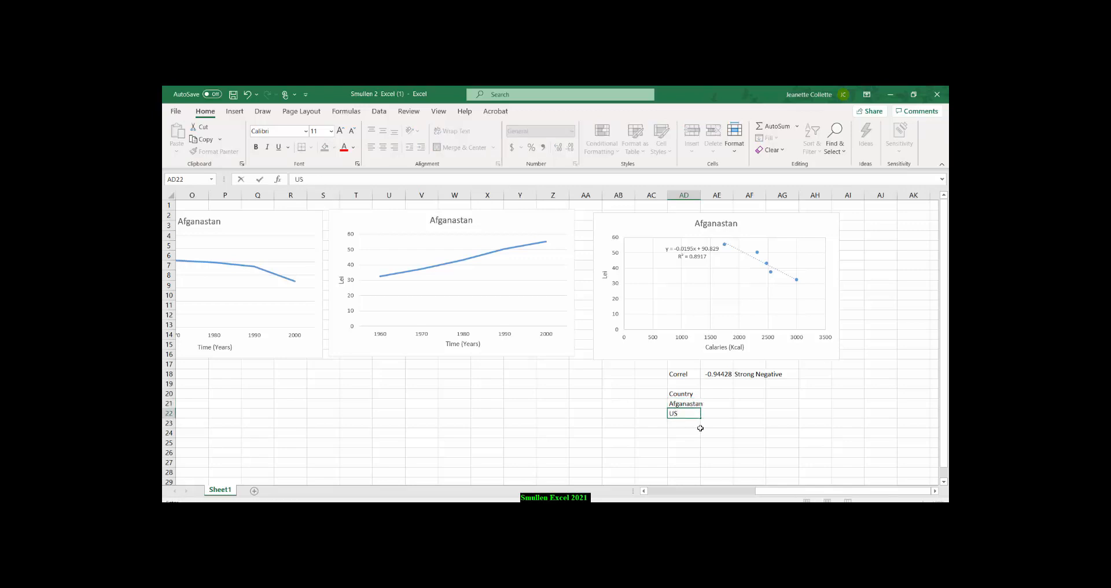
# Complete the country list with China in AD23 and Congo in AD24, and widen column AD to fit the names.
pyautogui.click(693, 423)
pyautogui.write('Chin')
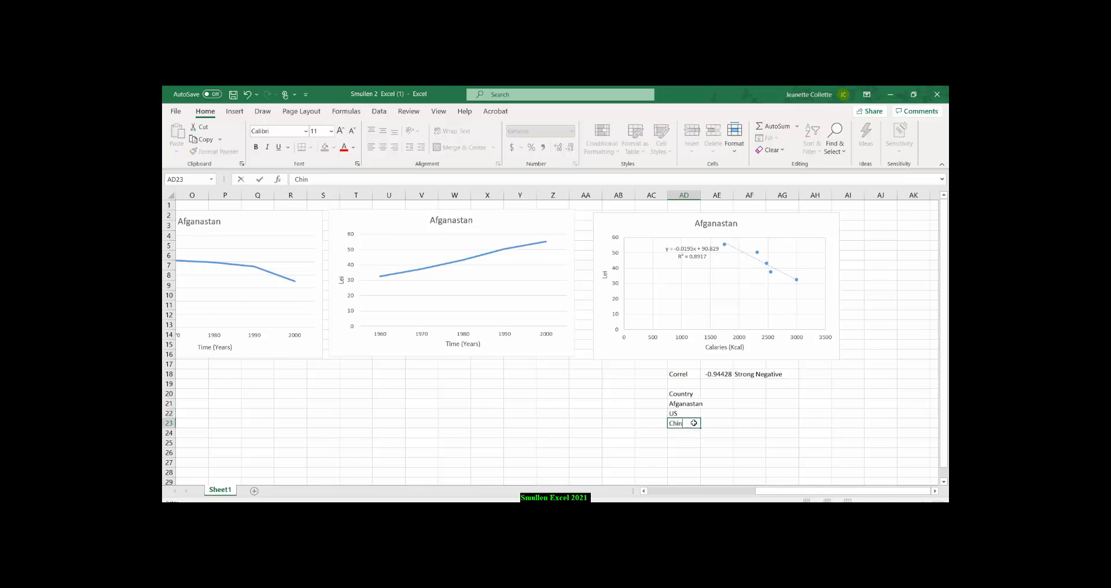
pyautogui.write('a')
pyautogui.click(690, 432)
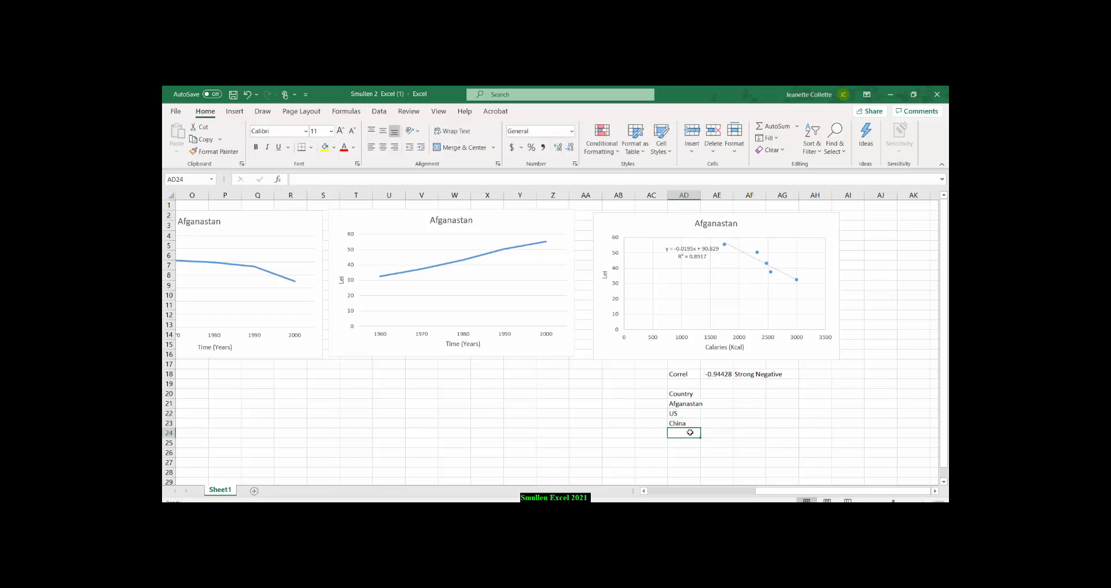
pyautogui.write('Congo')
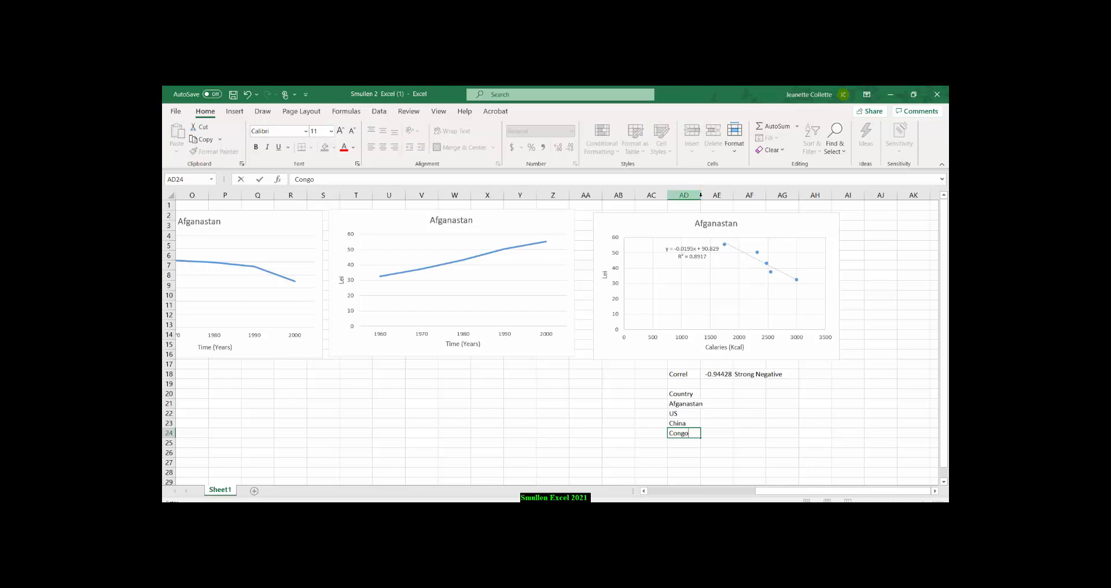
pyautogui.click(695, 195)
pyautogui.moveTo(701, 195); pyautogui.dragTo(709, 195)
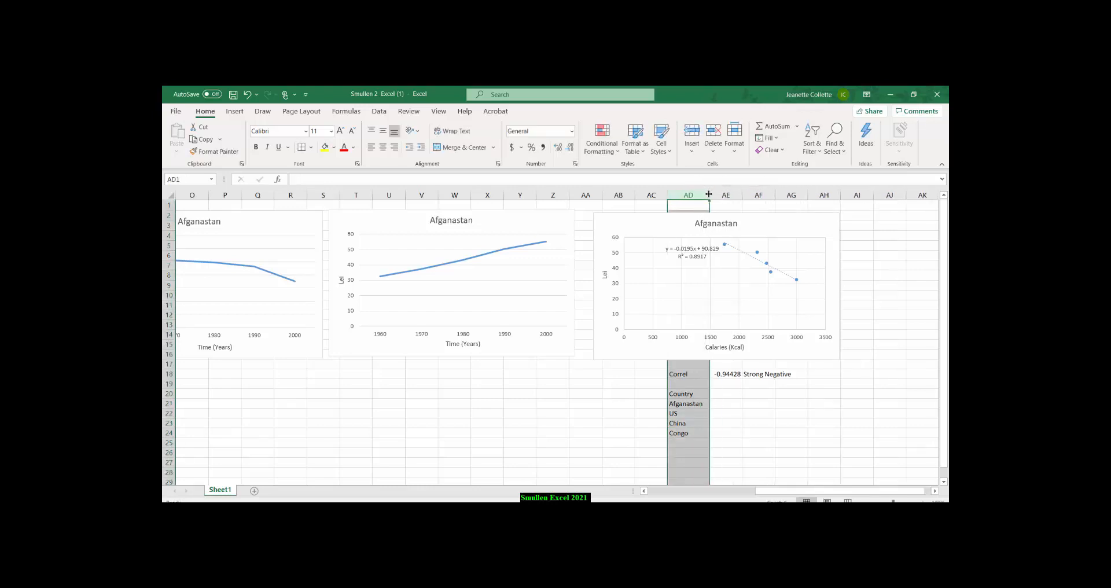
# Add the table headings r in AE20 and Conclusion in AF20, and widen column AF slightly.
pyautogui.click(723, 393)
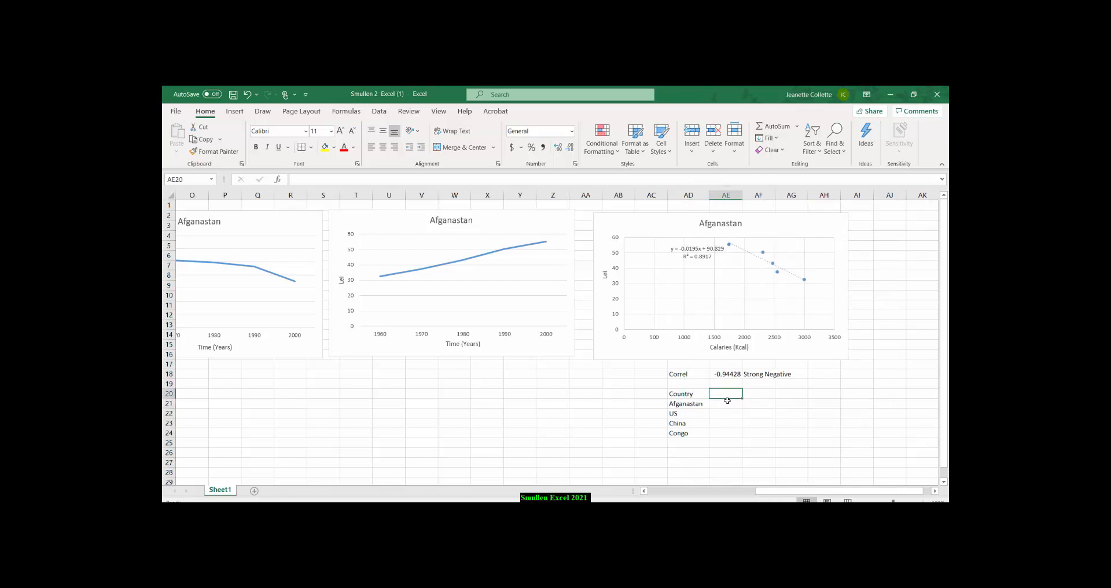
pyautogui.write('r')
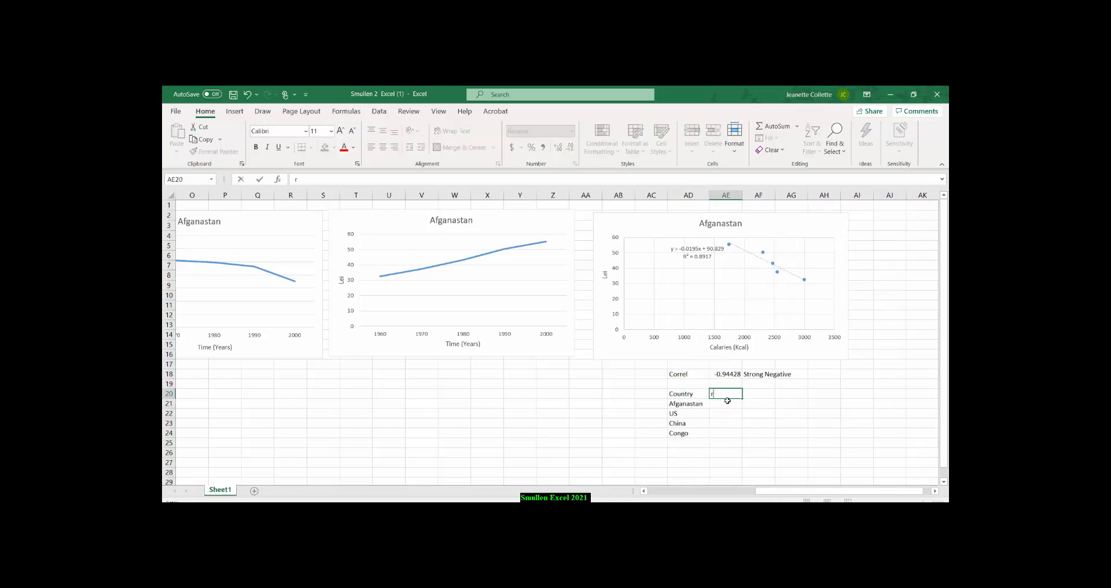
pyautogui.press('Return')
pyautogui.click(752, 393)
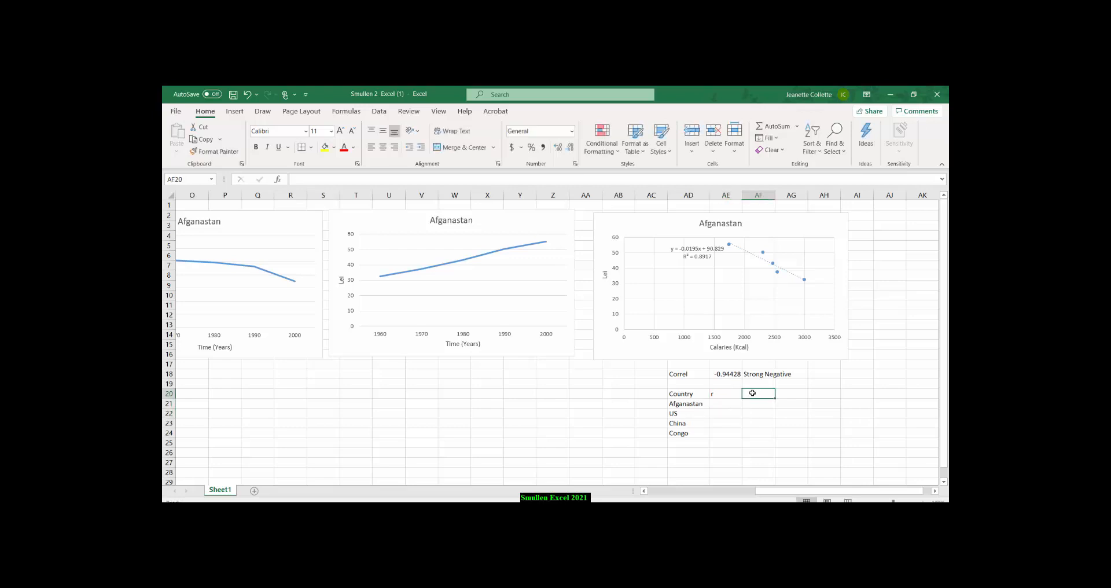
pyautogui.write('Conclu')
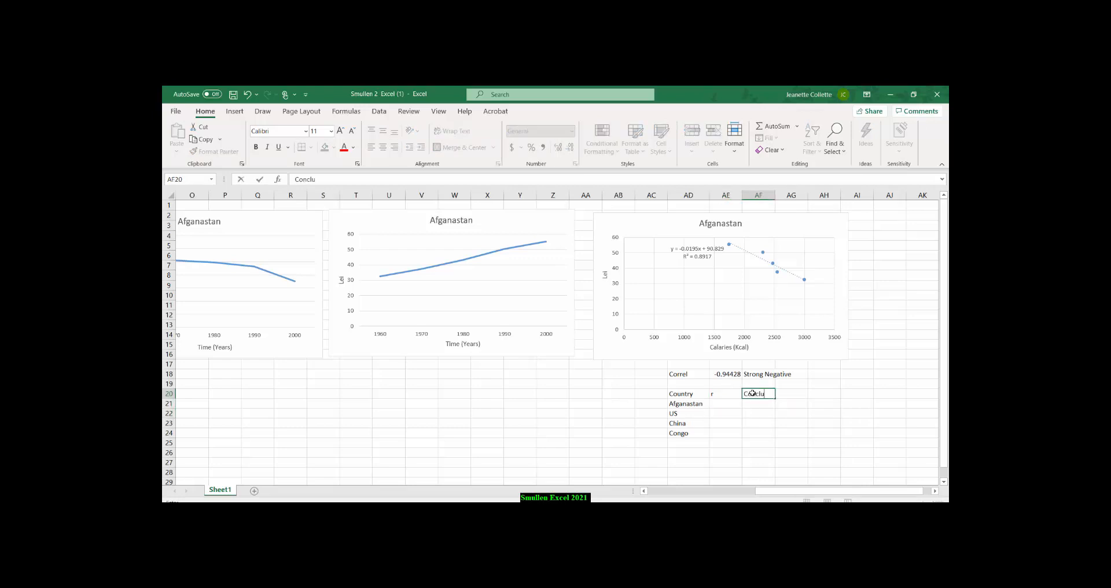
pyautogui.write('sion')
pyautogui.click(757, 441)
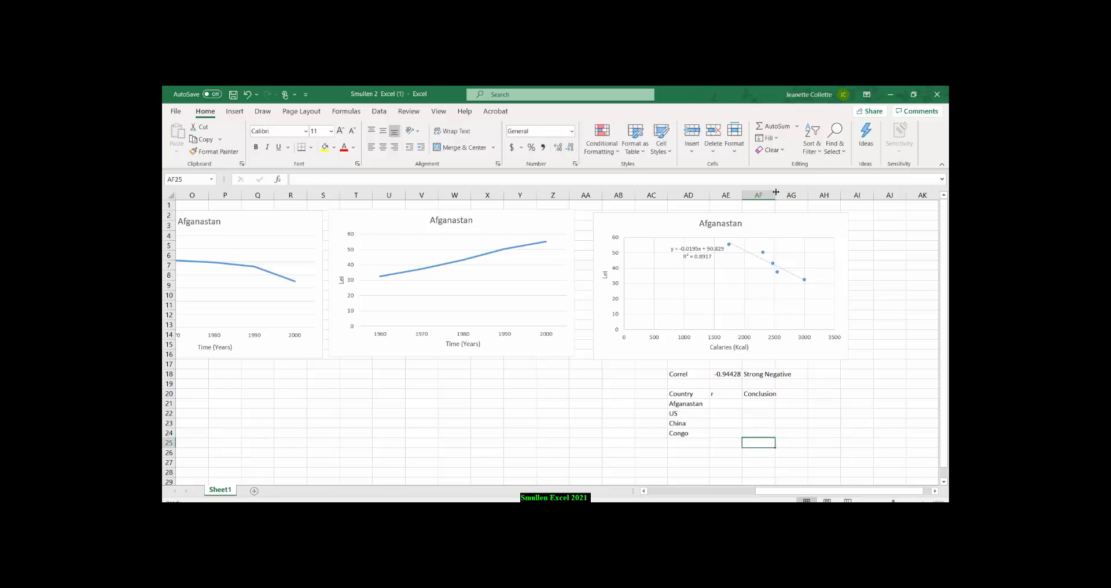
pyautogui.moveTo(776, 192); pyautogui.dragTo(785, 192)
# Center the headings Country, r and Conclusion in AD20:AF20 horizontally and align them to the middle vertically.
pyautogui.click(703, 393)
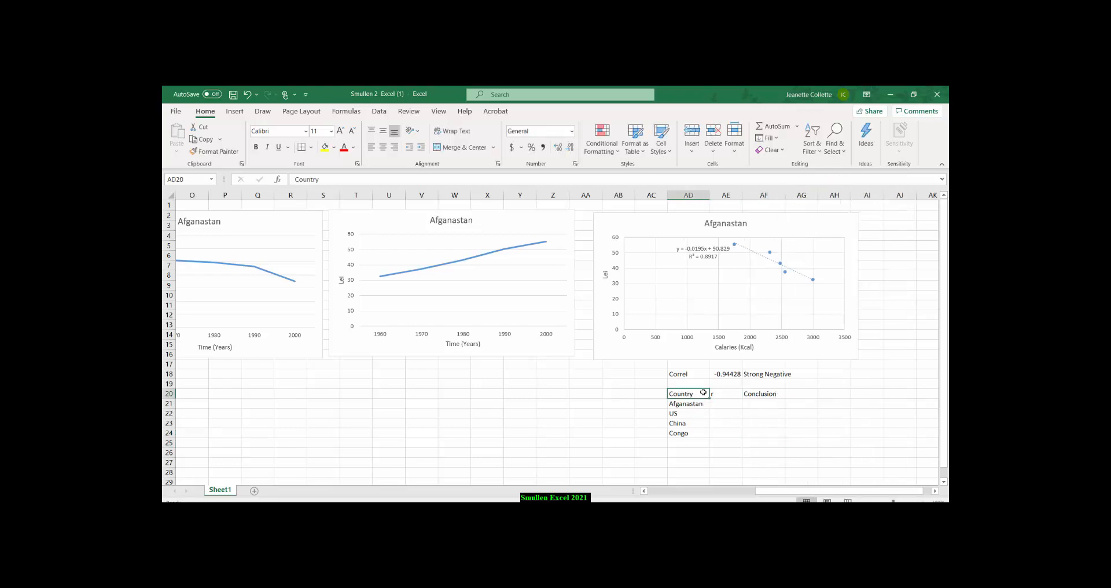
pyautogui.moveTo(703, 393); pyautogui.dragTo(767, 393)
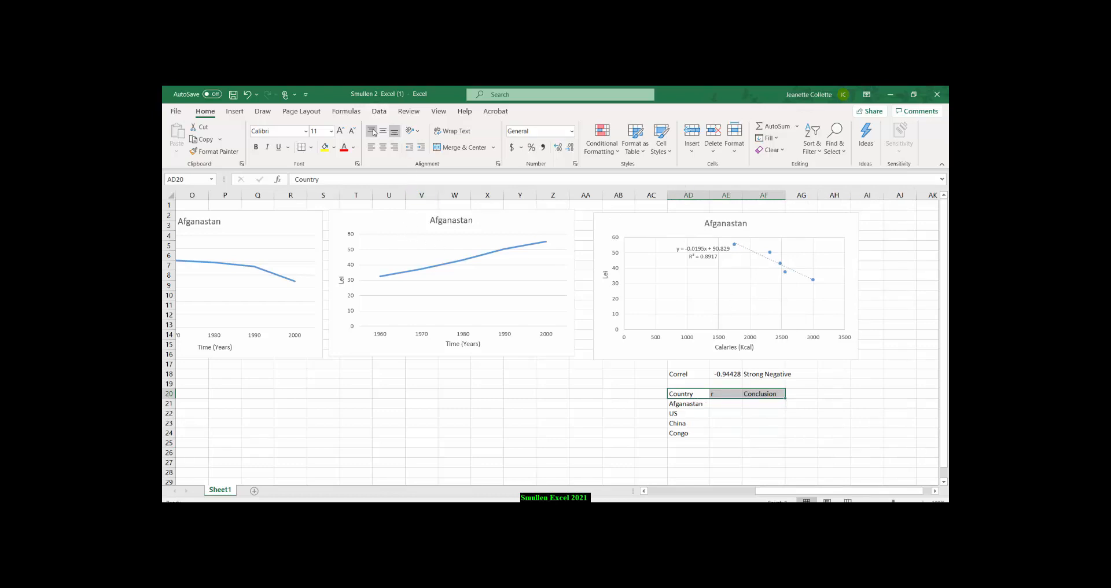
pyautogui.click(382, 147)
pyautogui.click(382, 133)
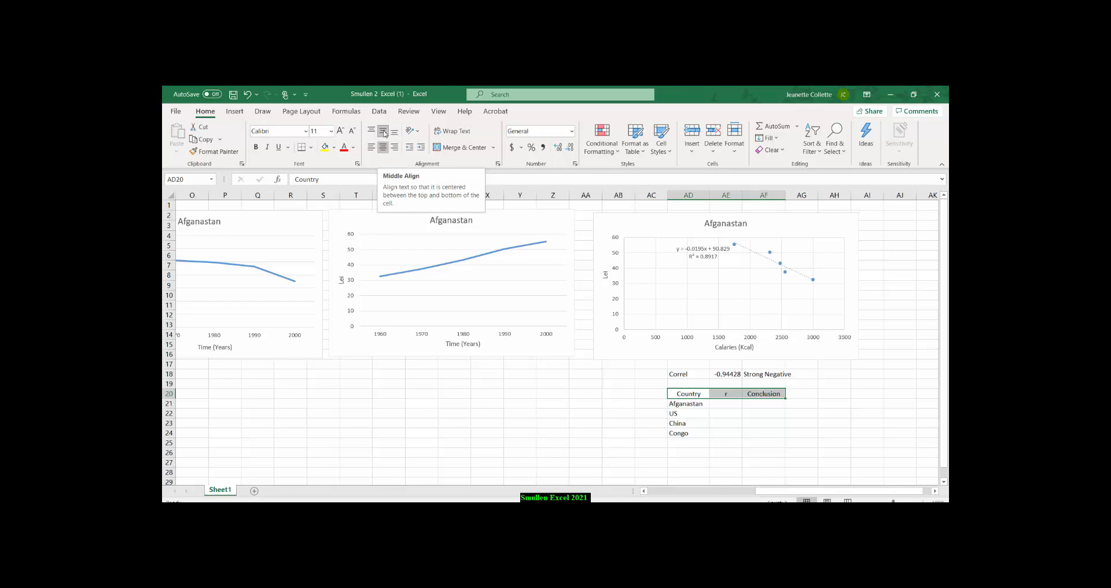
pyautogui.click(382, 147)
pyautogui.click(383, 131)
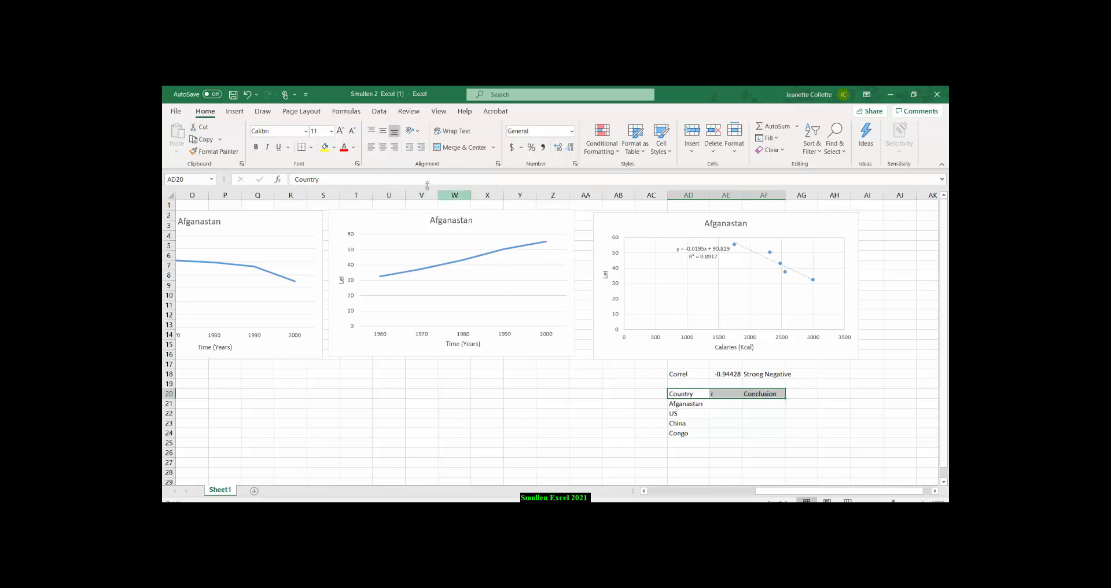
pyautogui.click(382, 147)
pyautogui.click(383, 131)
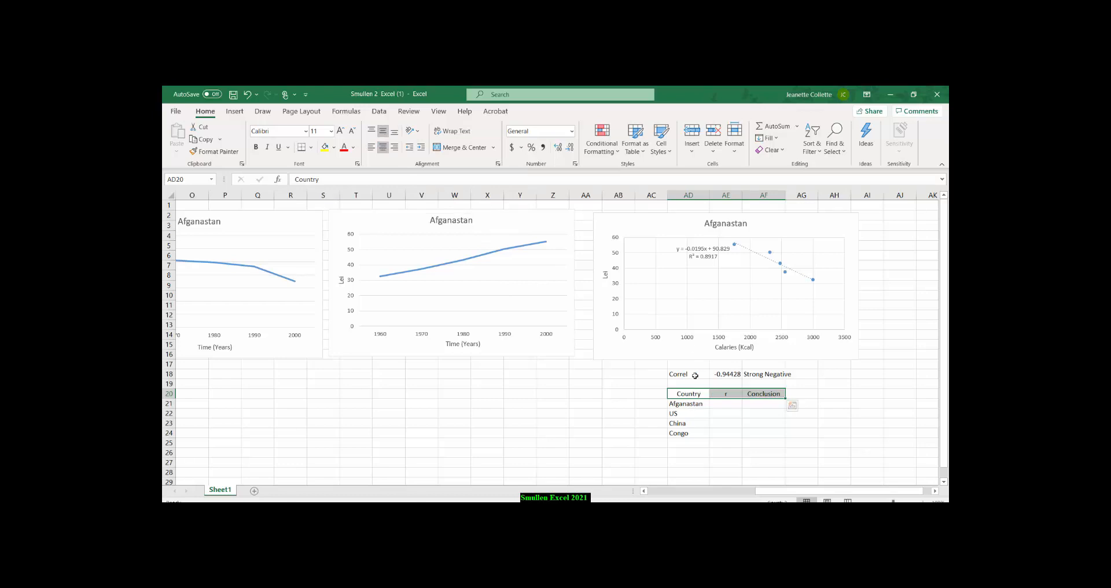
pyautogui.click(769, 431)
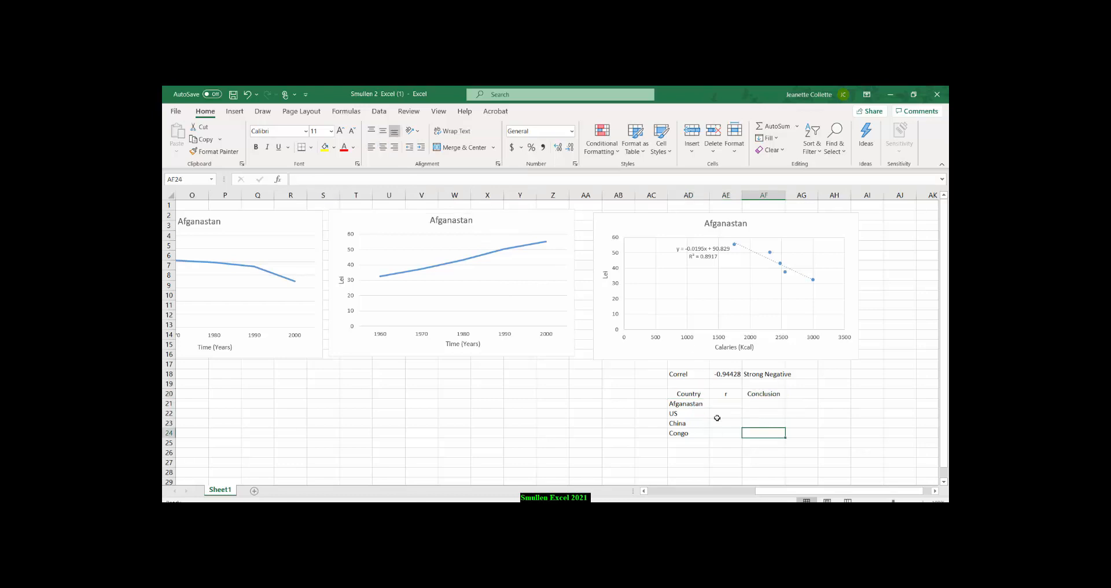
# Put a thick outline border around the whole summary table, AD20:AF24.
pyautogui.click(674, 394)
pyautogui.moveTo(728, 392); pyautogui.dragTo(761, 431)
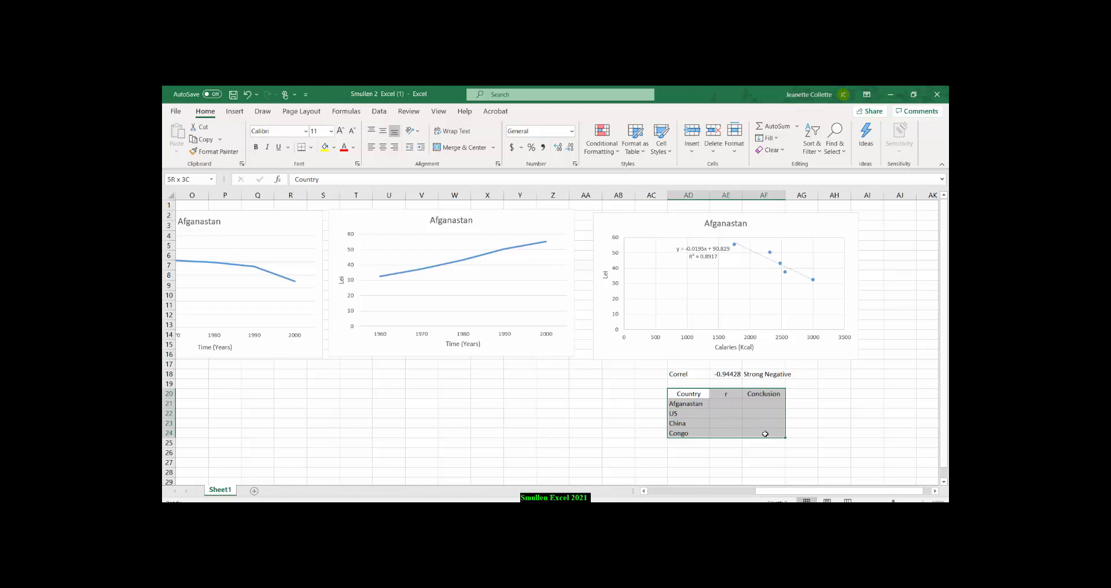
pyautogui.rightClick(734, 407)
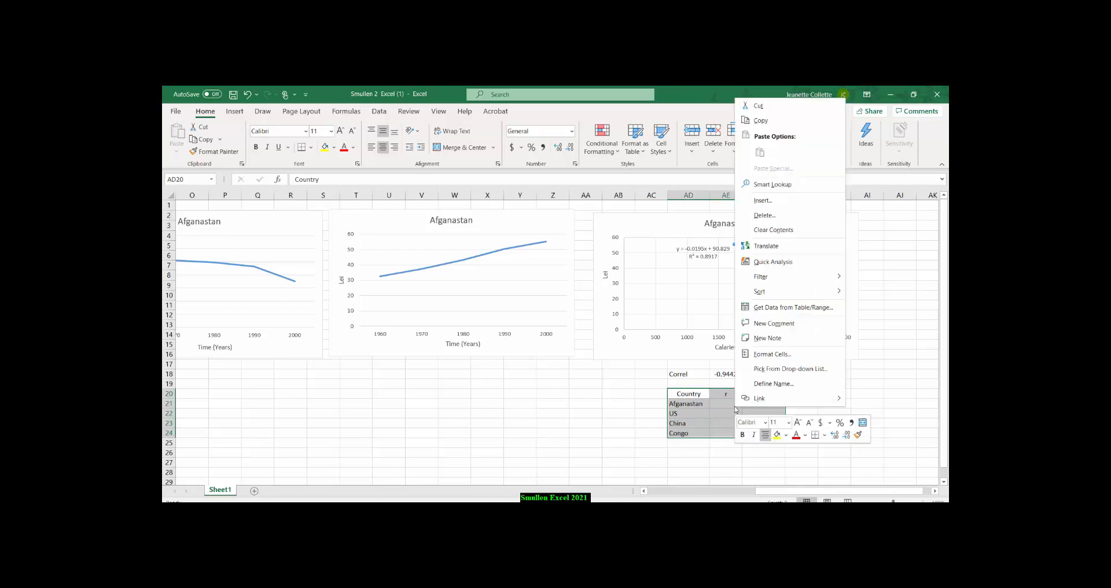
pyautogui.click(770, 356)
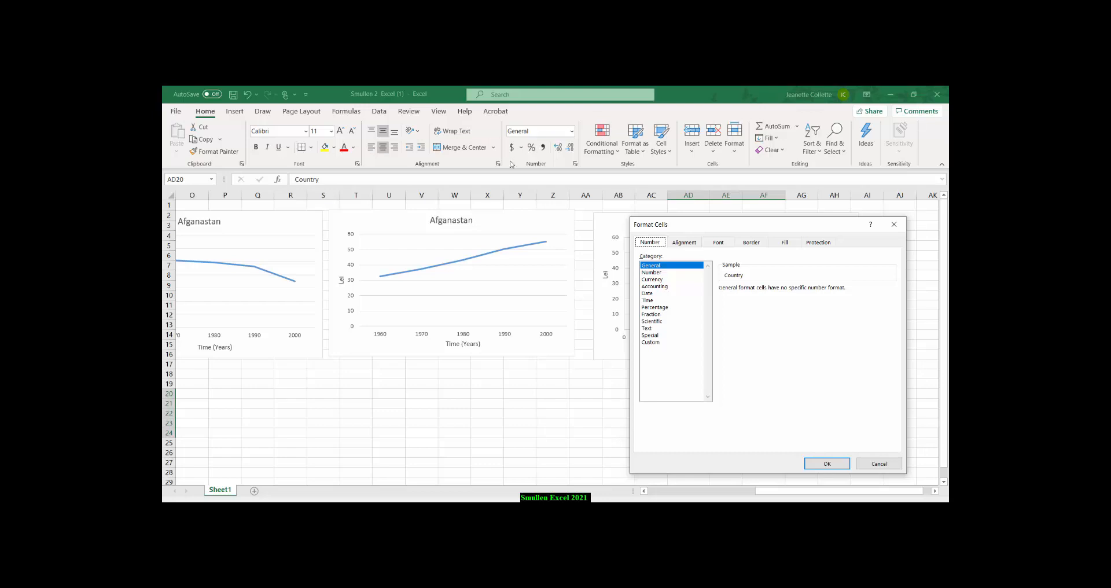
pyautogui.click(751, 243)
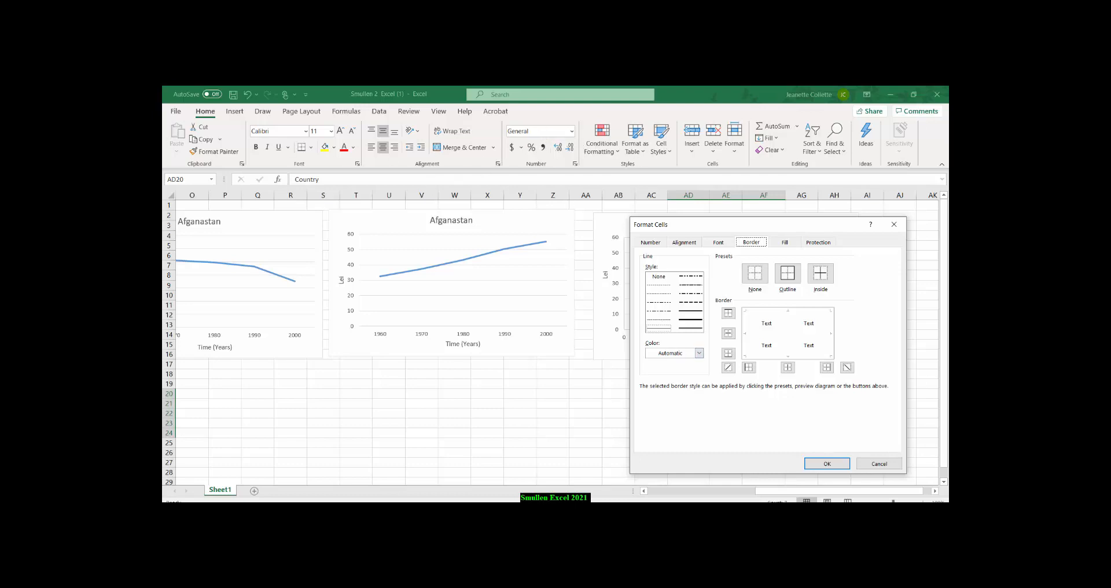
pyautogui.click(694, 326)
pyautogui.click(773, 313)
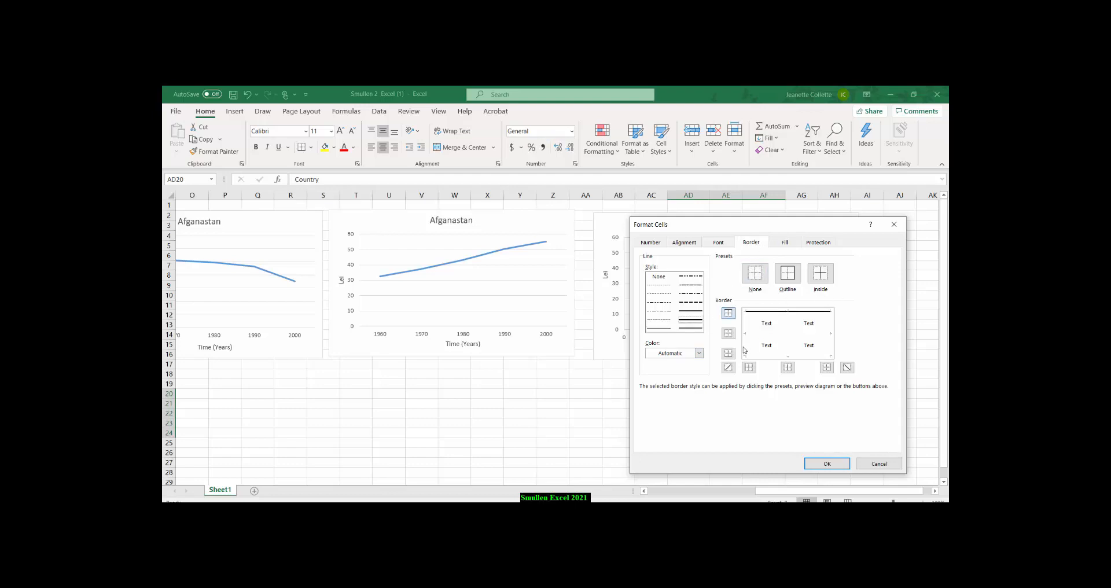
pyautogui.click(746, 349)
pyautogui.click(778, 336)
pyautogui.click(772, 323)
pyautogui.click(772, 323)
pyautogui.click(778, 335)
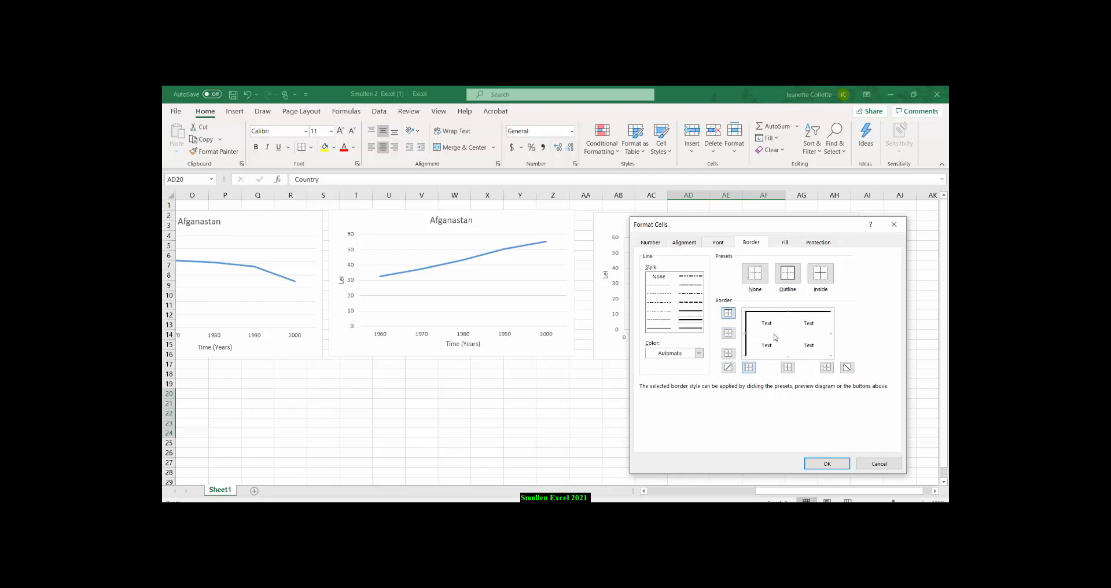
pyautogui.click(783, 281)
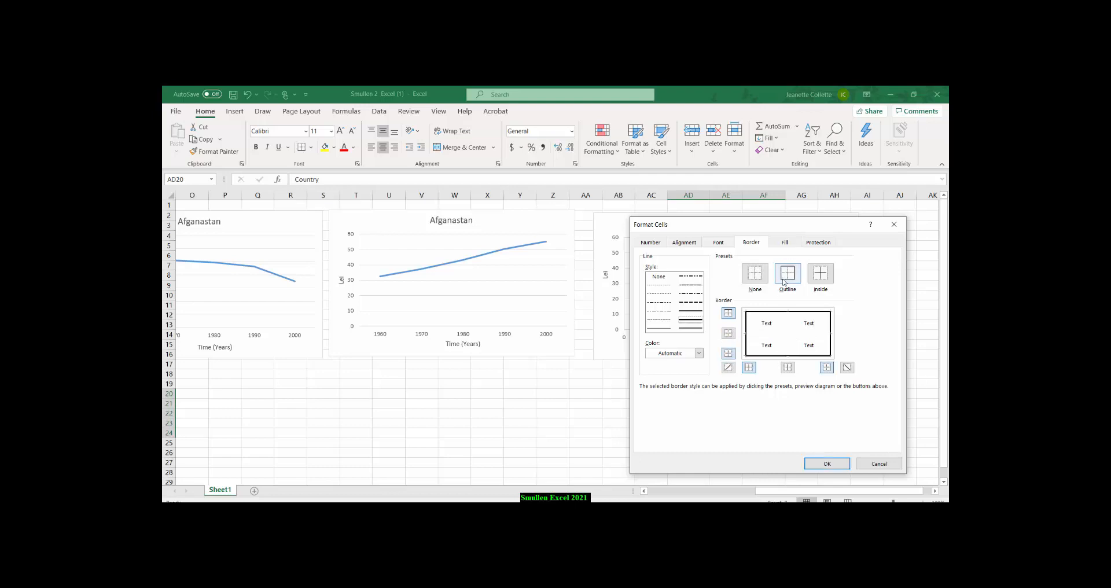
pyautogui.click(821, 463)
pyautogui.click(811, 416)
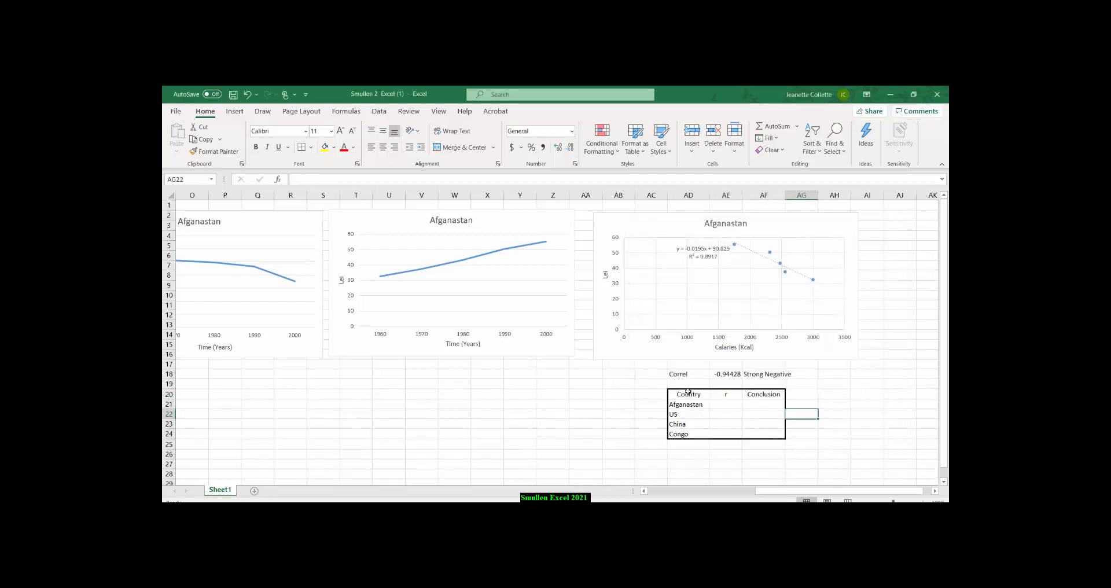
# Add an outline border around the heading row AD20:AF20 of the summary table.
pyautogui.moveTo(689, 392); pyautogui.dragTo(747, 395)
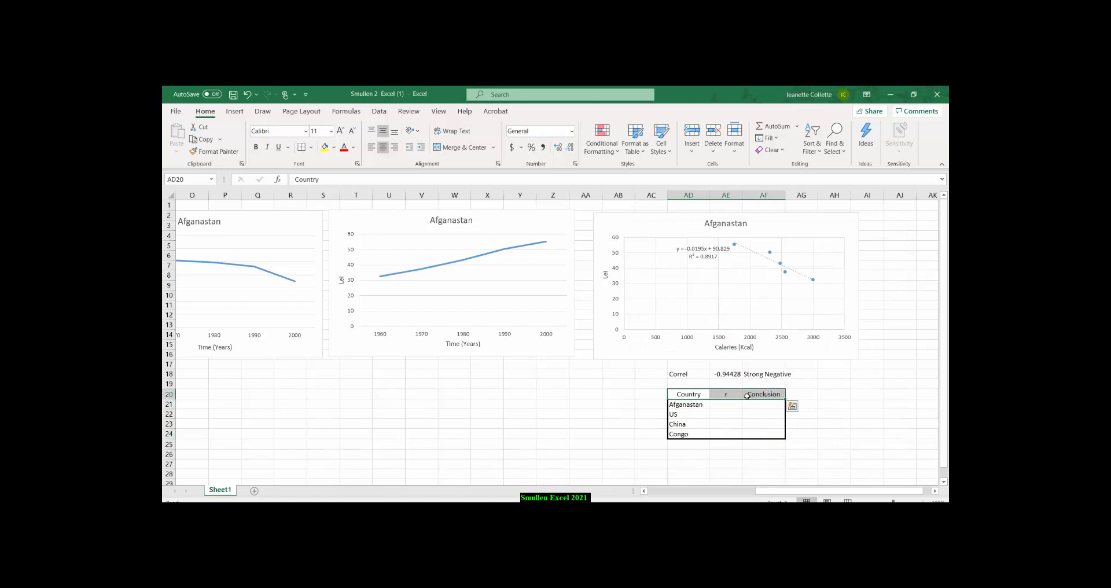
pyautogui.rightClick(747, 396)
pyautogui.click(769, 341)
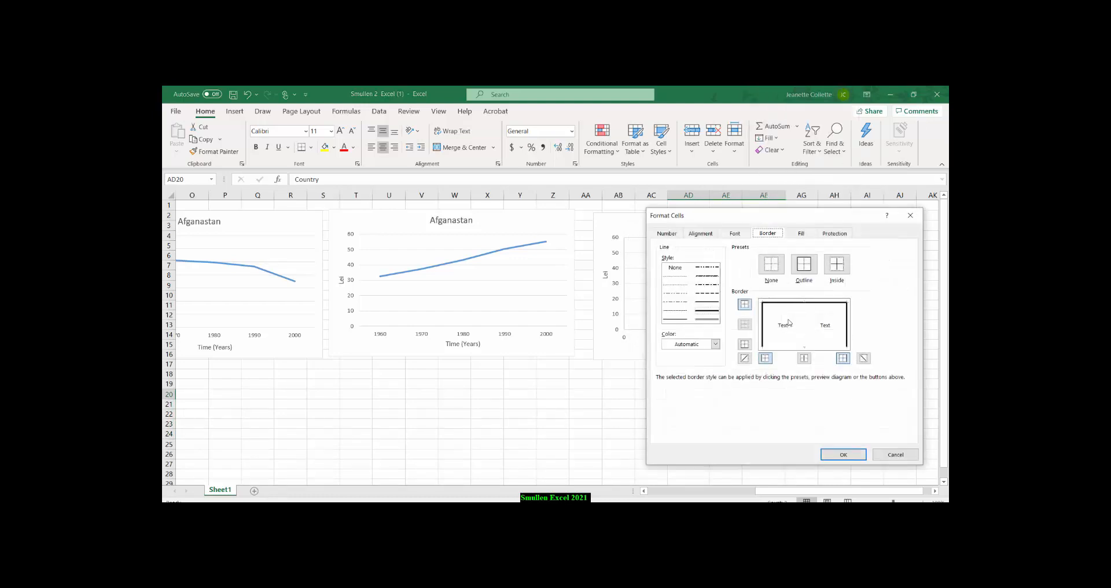
pyautogui.click(804, 264)
pyautogui.click(843, 454)
pyautogui.click(834, 443)
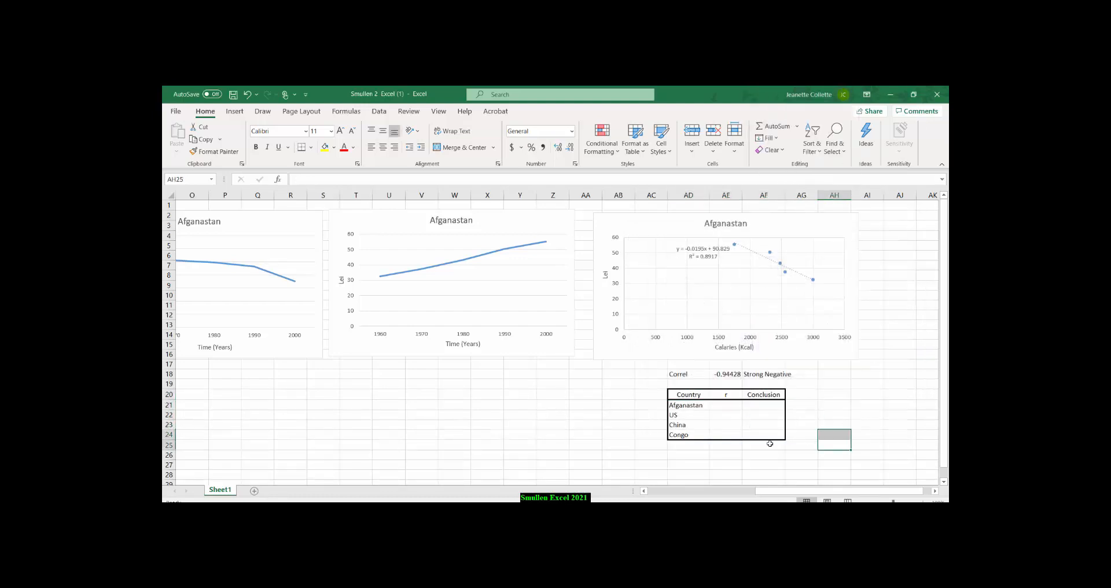
# Add an outline border around the Country column of the summary table, AD20:AD24.
pyautogui.moveTo(701, 397); pyautogui.dragTo(698, 428)
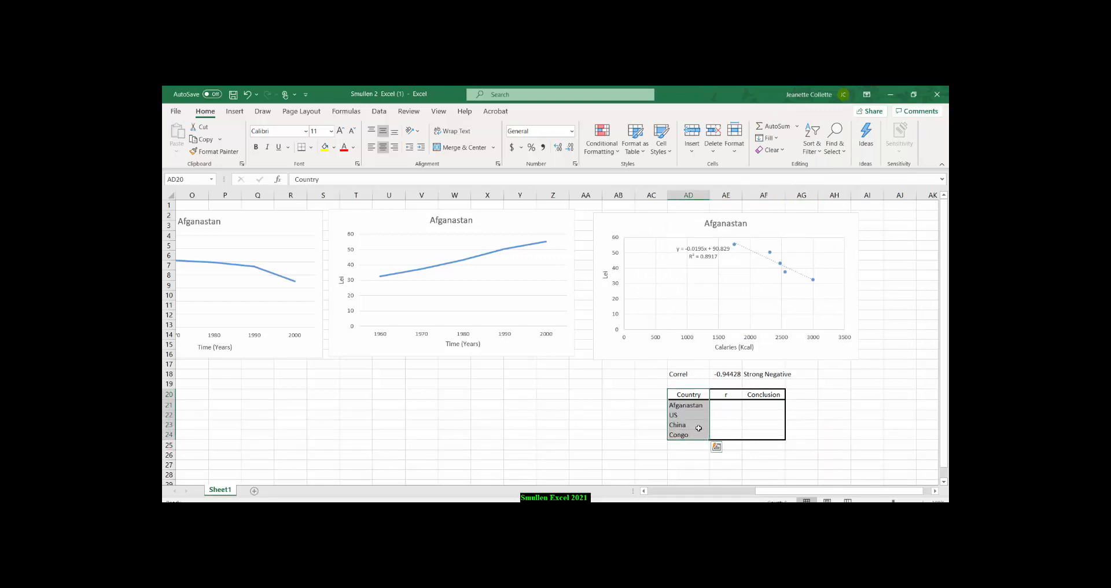
pyautogui.rightClick(698, 425)
pyautogui.click(726, 371)
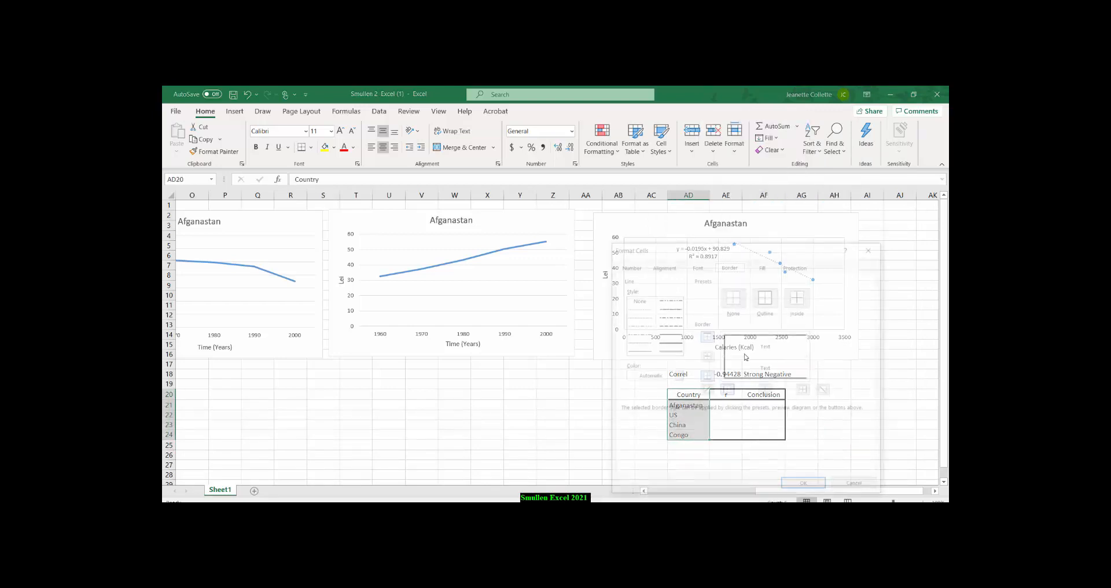
pyautogui.click(765, 296)
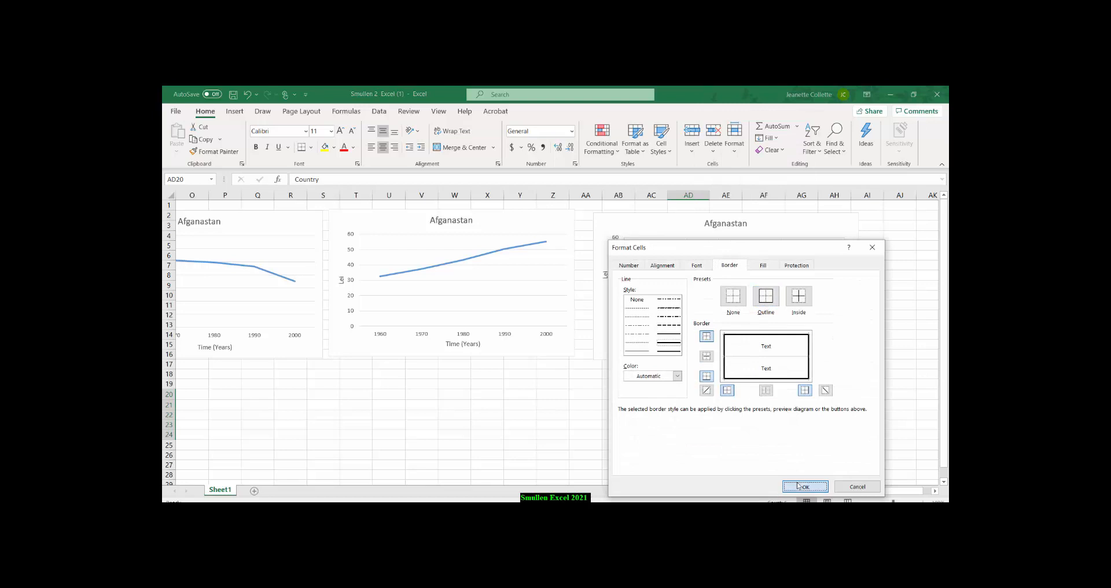
pyautogui.click(805, 487)
pyautogui.click(790, 448)
# Copy the correlation result in AE18 into Afganastan's r cell AE21, pasting only its value.
pyautogui.click(732, 374)
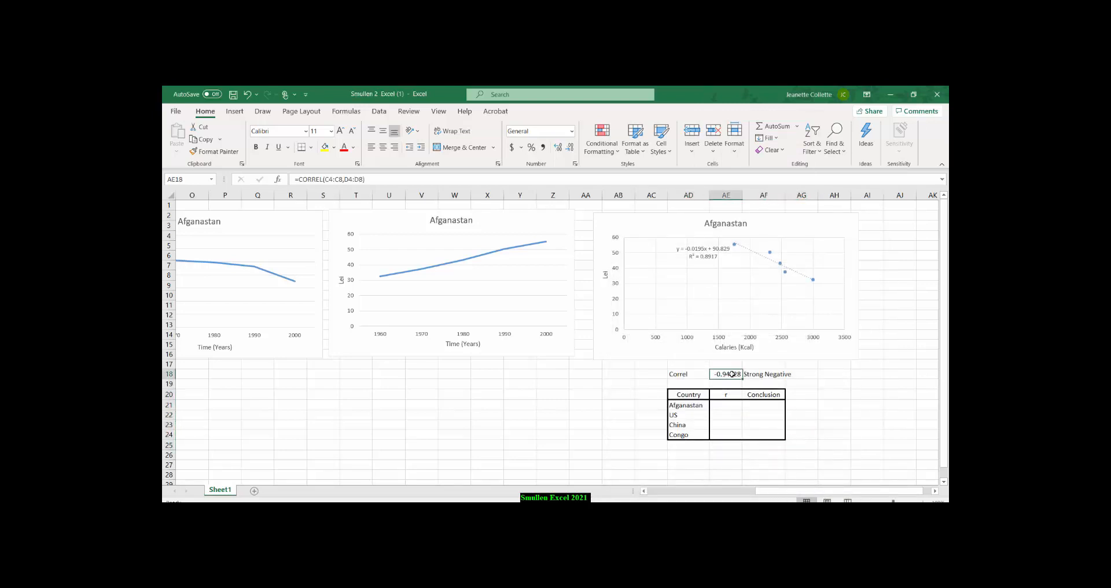
pyautogui.hotkey('ctrl', 'c')
pyautogui.click(728, 407)
pyautogui.rightClick(730, 406)
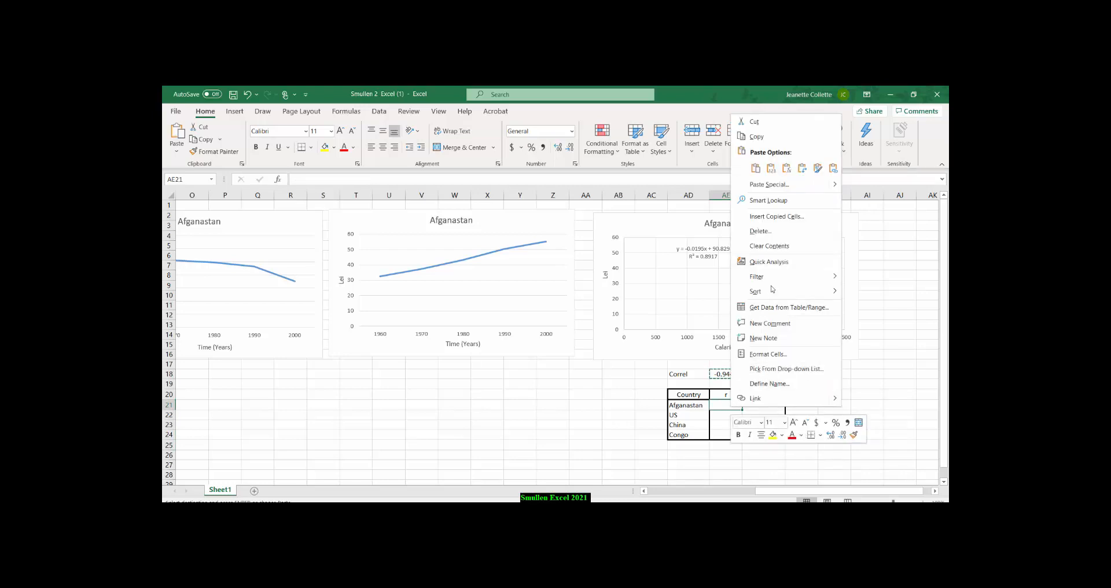
pyautogui.click(772, 169)
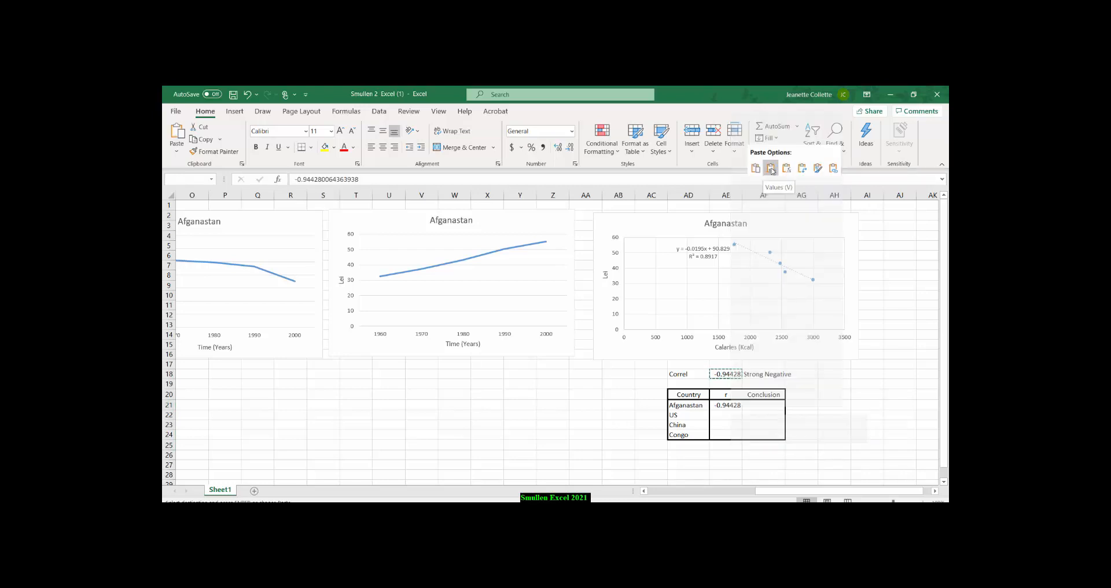
pyautogui.click(723, 405)
pyautogui.hotkey('ctrl', 'v')
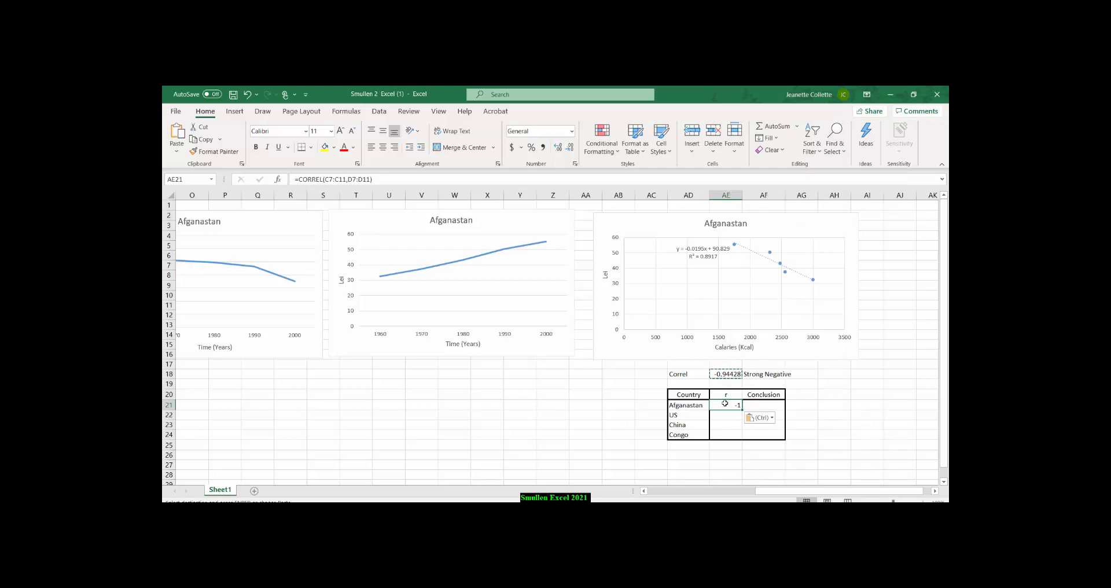
pyautogui.click(759, 418)
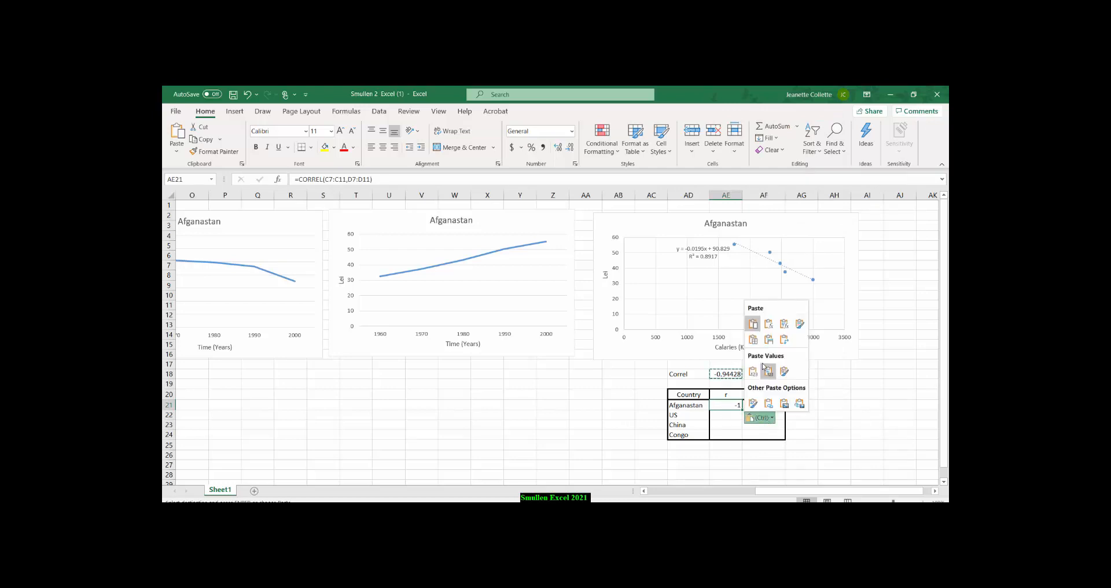
pyautogui.click(754, 373)
pyautogui.click(845, 406)
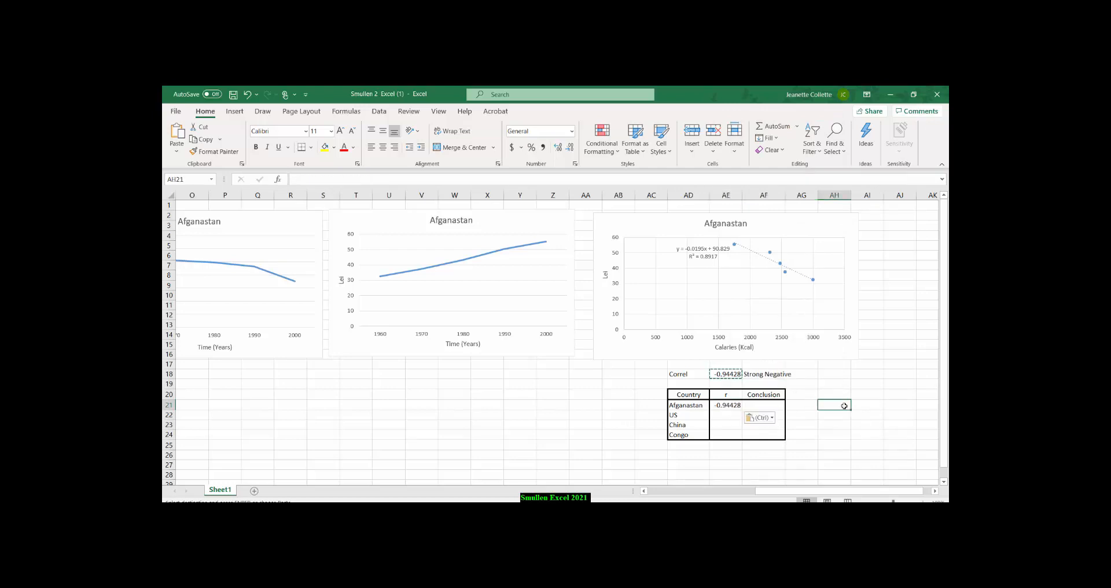
# Copy the Strong Negative text from AF18 into Afganastan's Conclusion cell AF21 as a picture, and widen column AF to fit the text.
pyautogui.click(754, 378)
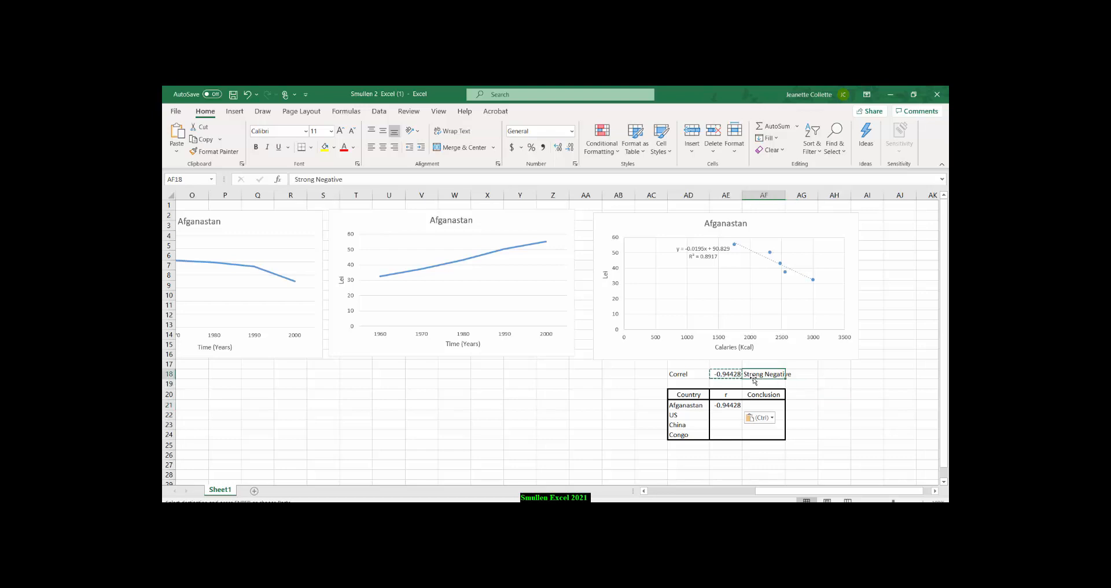
pyautogui.hotkey('ctrl', 'c')
pyautogui.click(757, 406)
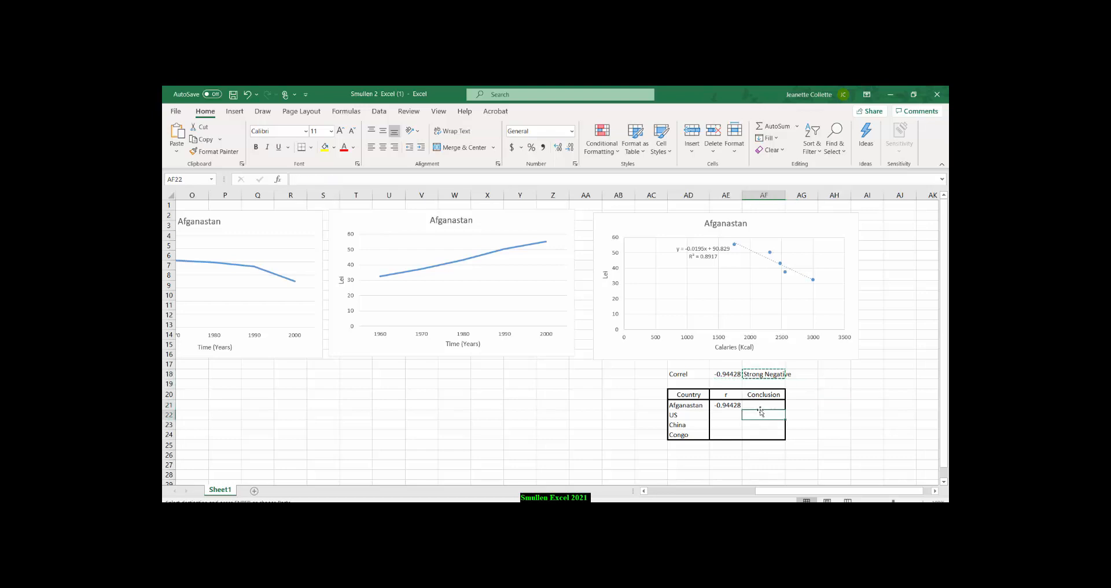
pyautogui.hotkey('ctrl', 'v')
pyautogui.click(801, 417)
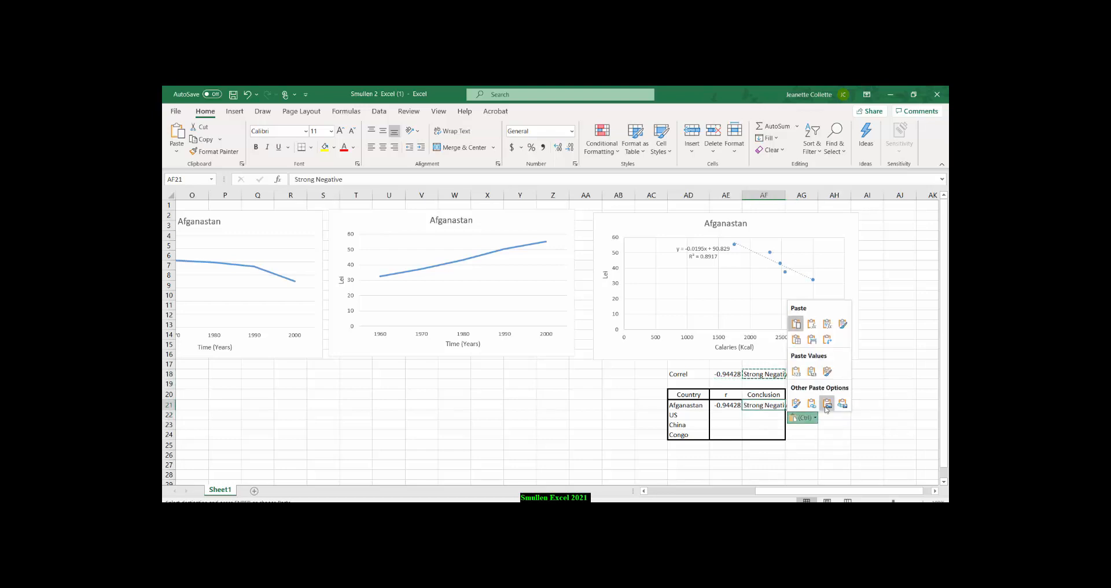
pyautogui.click(827, 402)
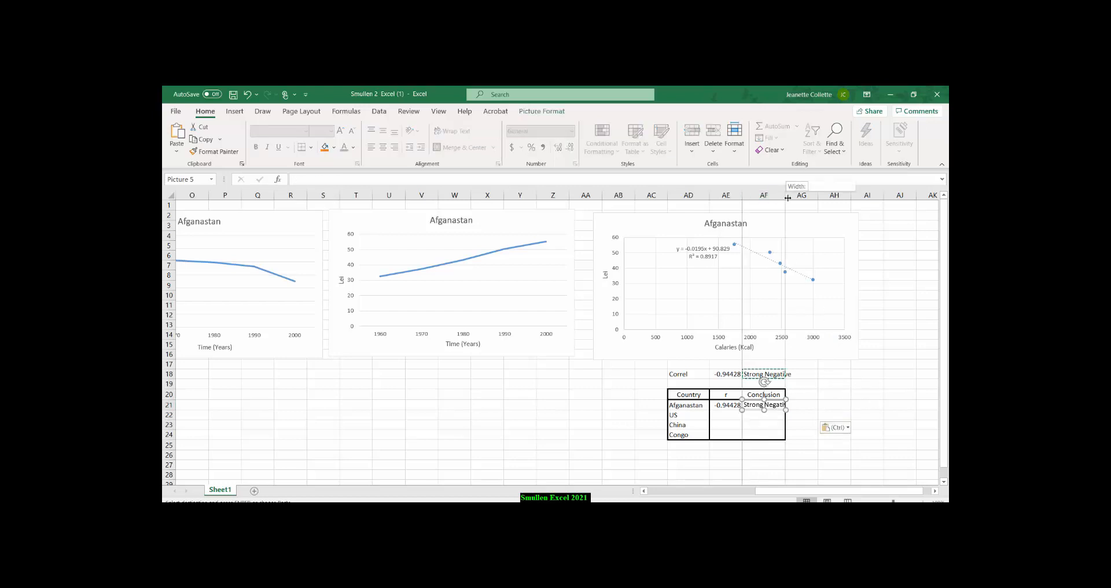
pyautogui.moveTo(784, 195); pyautogui.dragTo(793, 195)
pyautogui.click(860, 395)
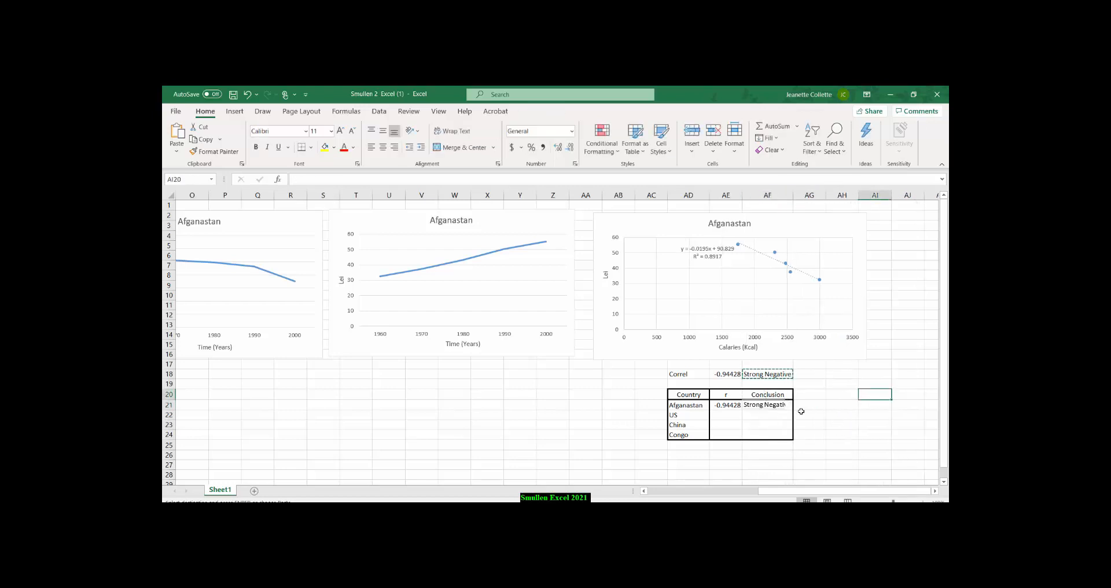
pyautogui.click(811, 455)
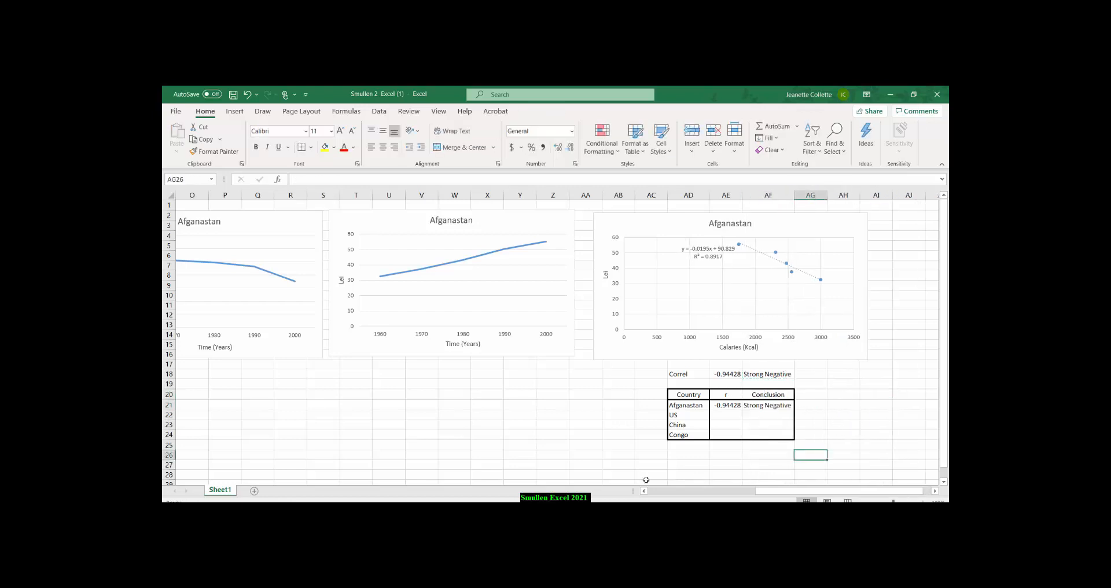
pyautogui.click(726, 416)
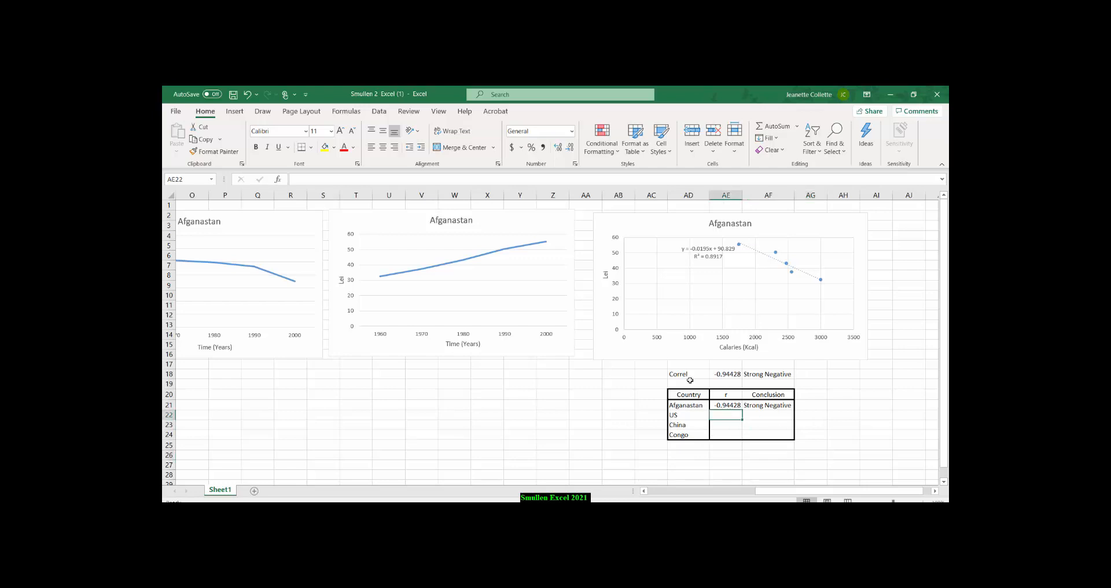
pyautogui.press('Down')
pyautogui.press('Down')
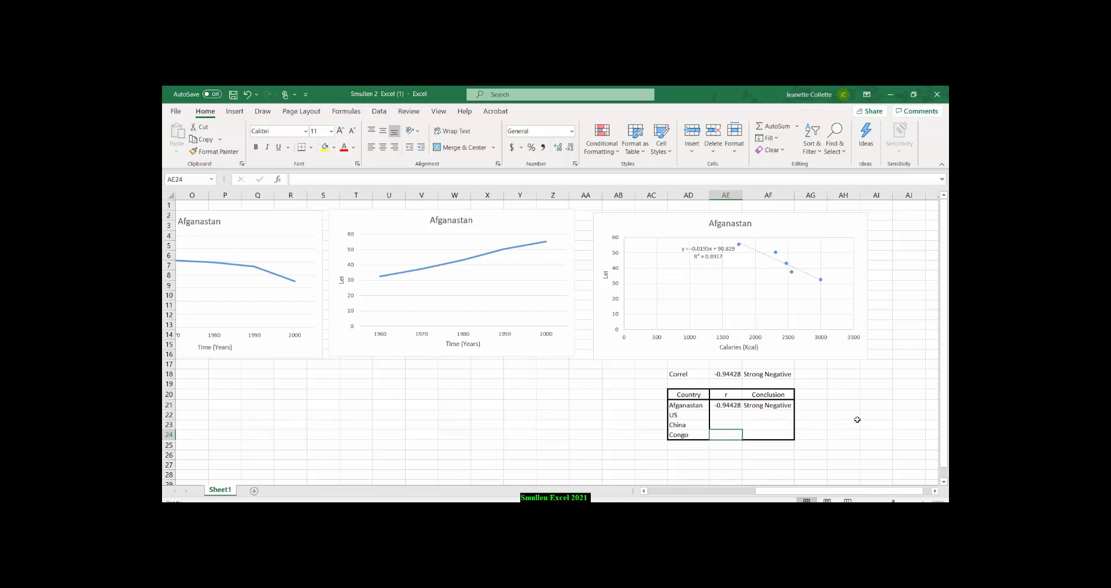
# Start a correlation strength scale beside the summary table with 1.00 in AH18 and the range 0.75-1 in AH19.
pyautogui.click(841, 375)
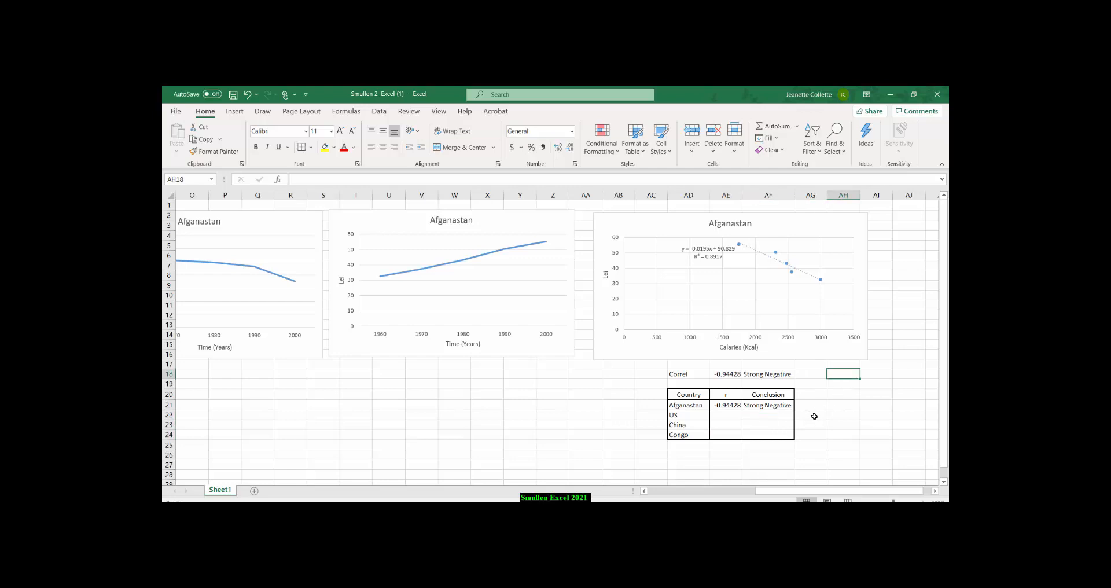
pyautogui.write('1.')
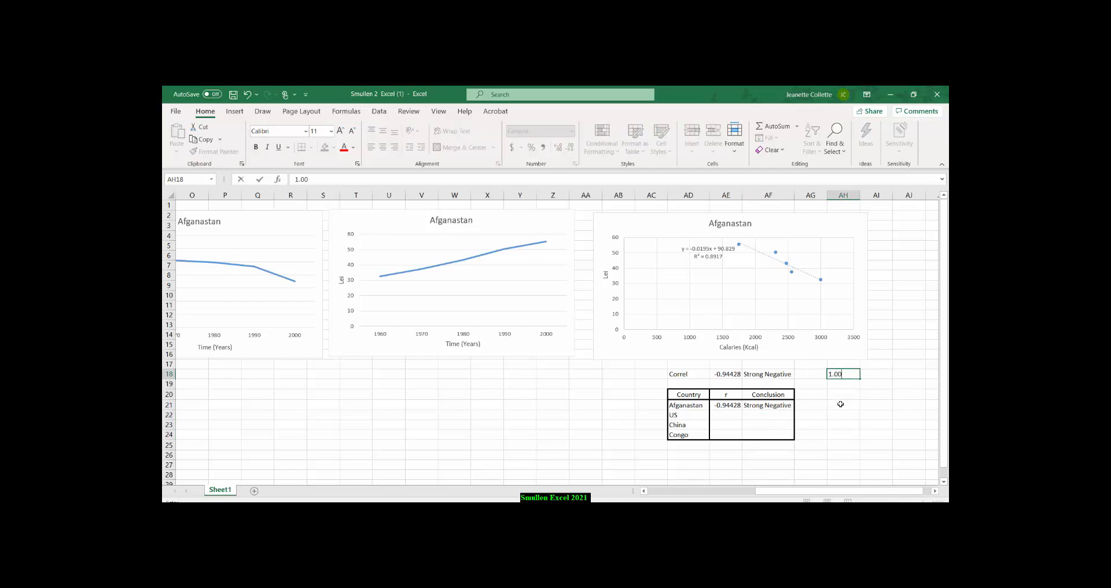
pyautogui.click(869, 405)
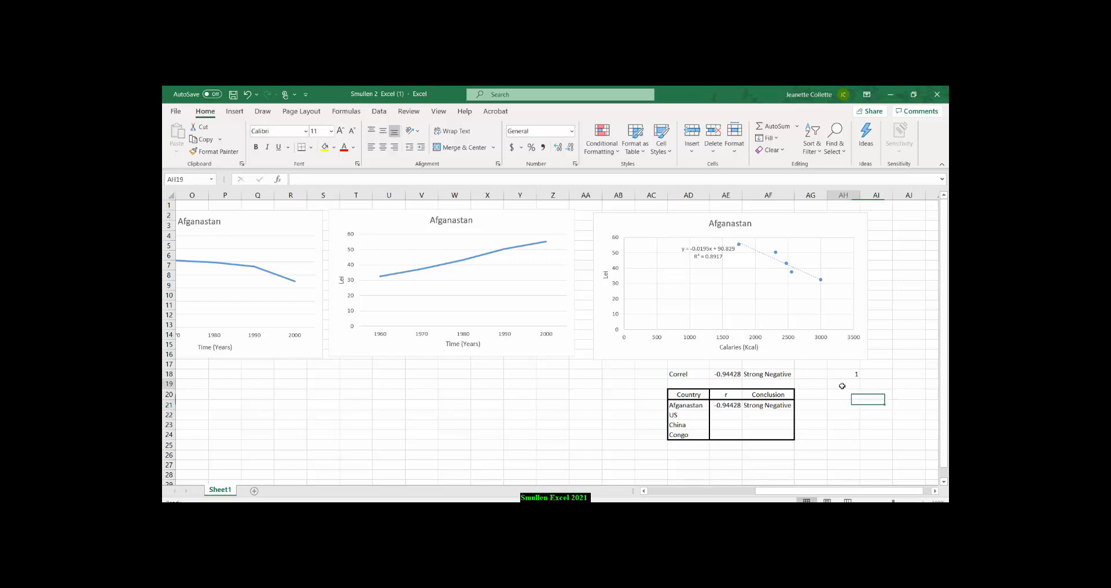
pyautogui.click(842, 386)
pyautogui.write('0')
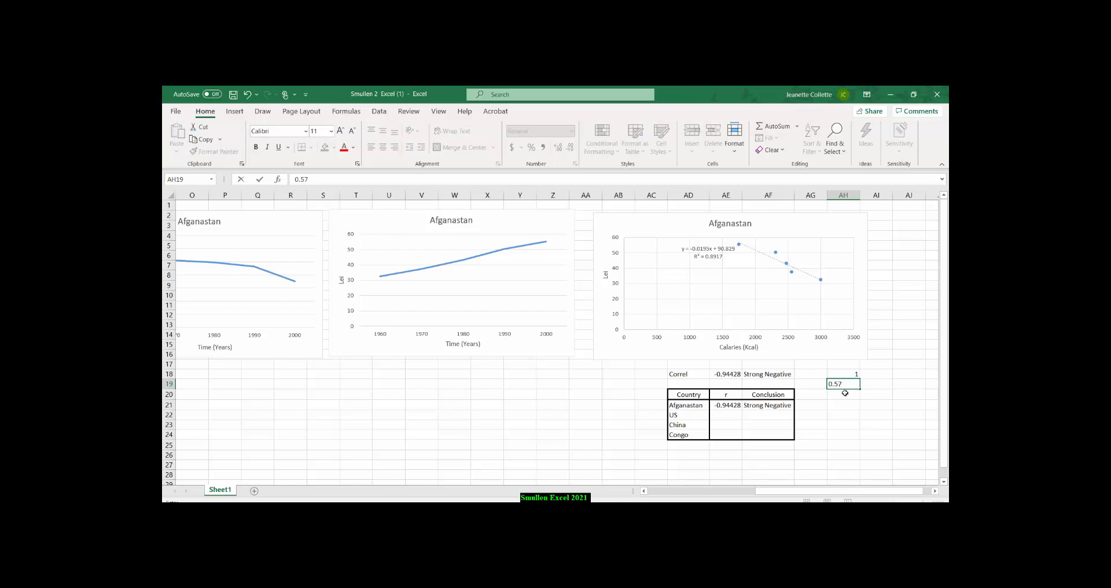
pyautogui.write('.75-1')
# Label the 0.75-1 range Strong in AI19 and add the range 0.5-0.75 in AH20.
pyautogui.click(870, 385)
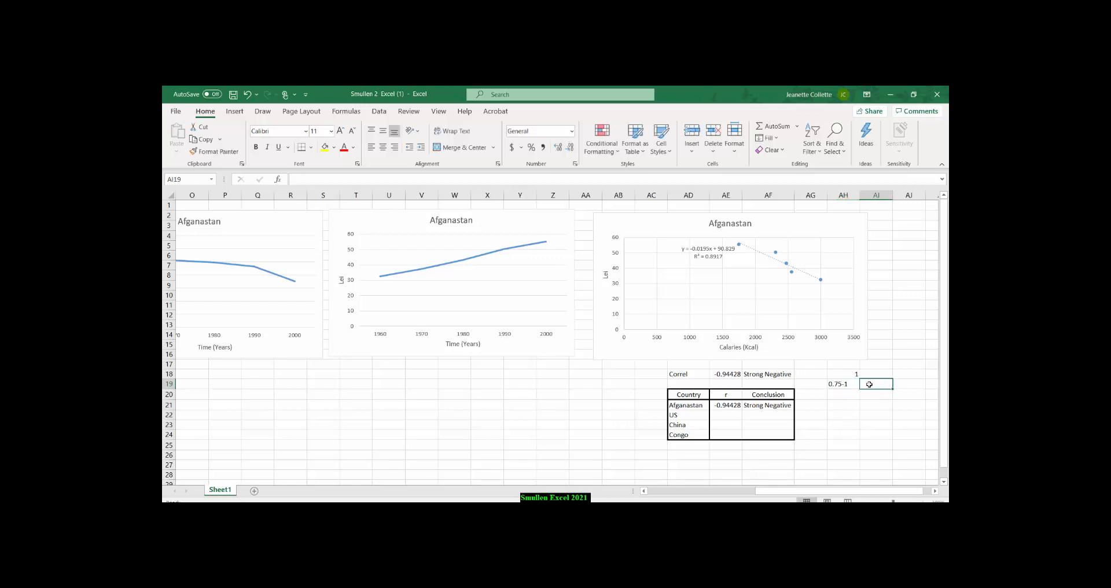
pyautogui.write('Stron')
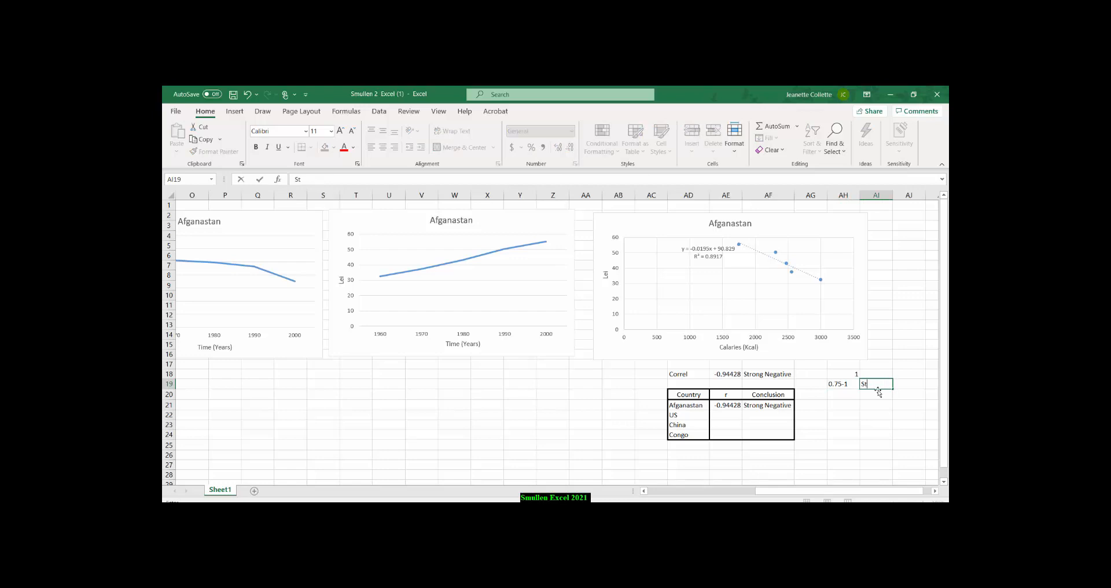
pyautogui.click(840, 396)
pyautogui.write('0.5-')
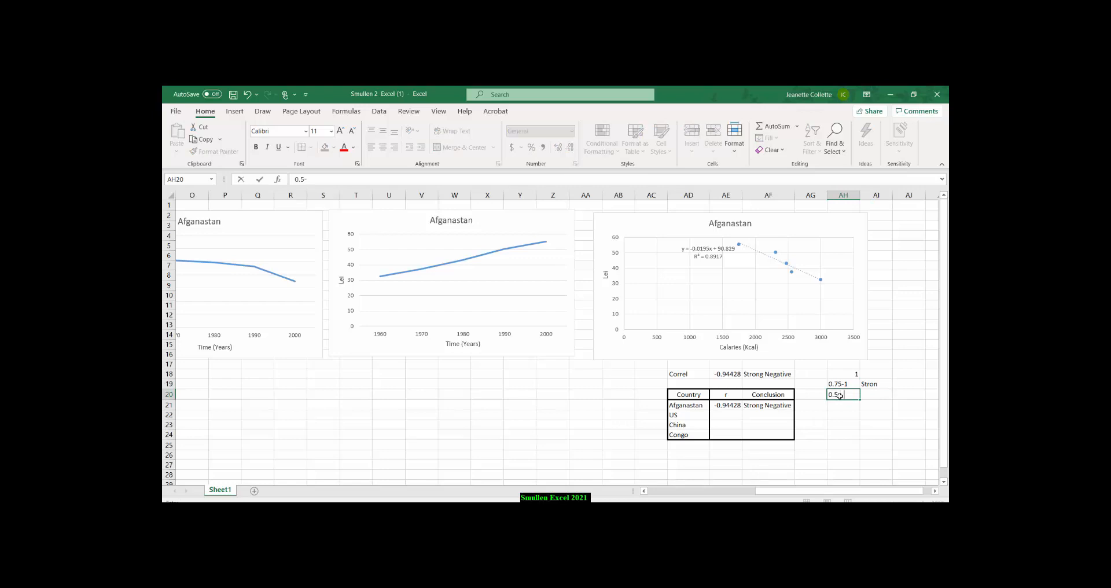
pyautogui.write('0.75')
pyautogui.click(871, 385)
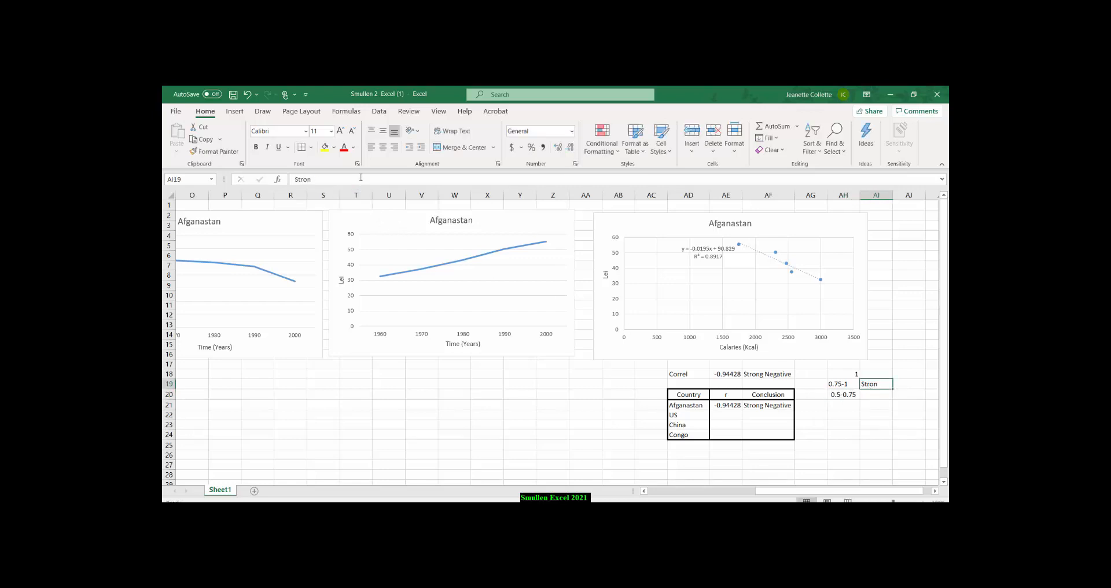
pyautogui.write('Strong')
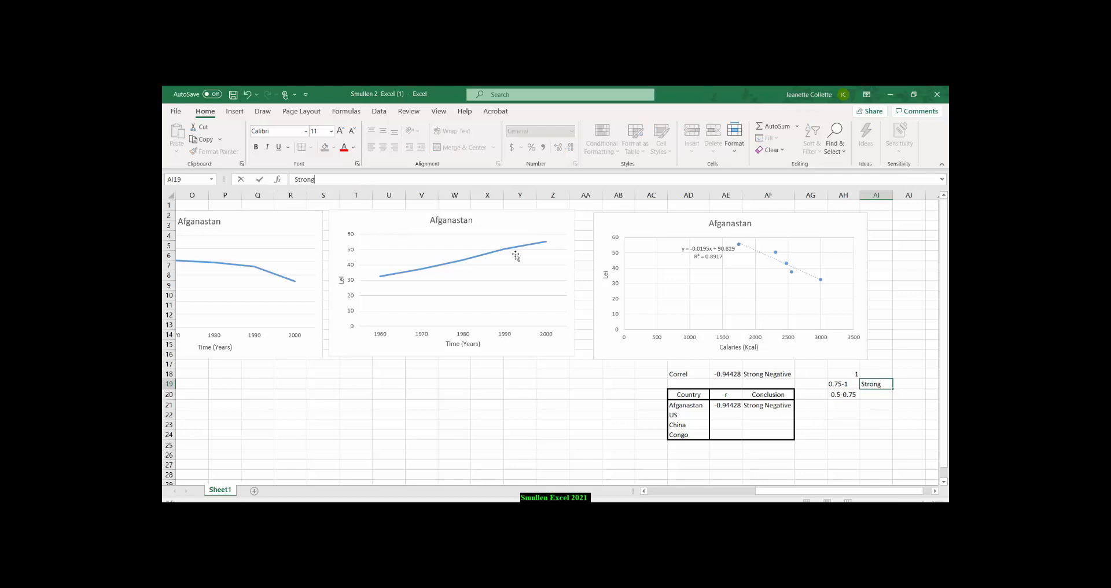
# Label the 0.5-0.75 range Mod in AI20 and add the range 0.25-0.50 in AH21.
pyautogui.click(878, 393)
pyautogui.write('Mod')
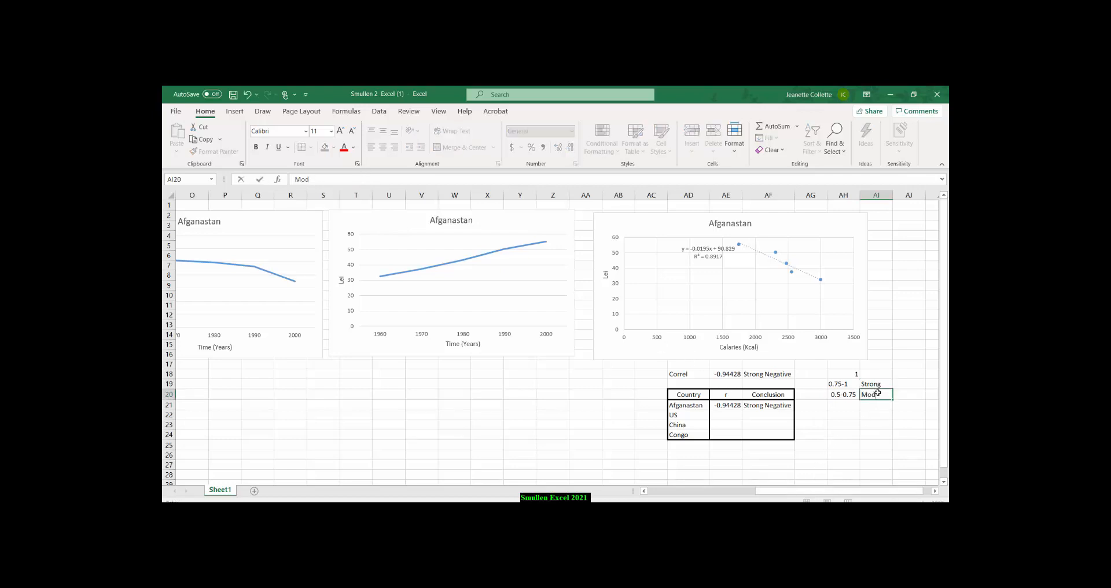
pyautogui.click(838, 404)
pyautogui.write('0.25-0.')
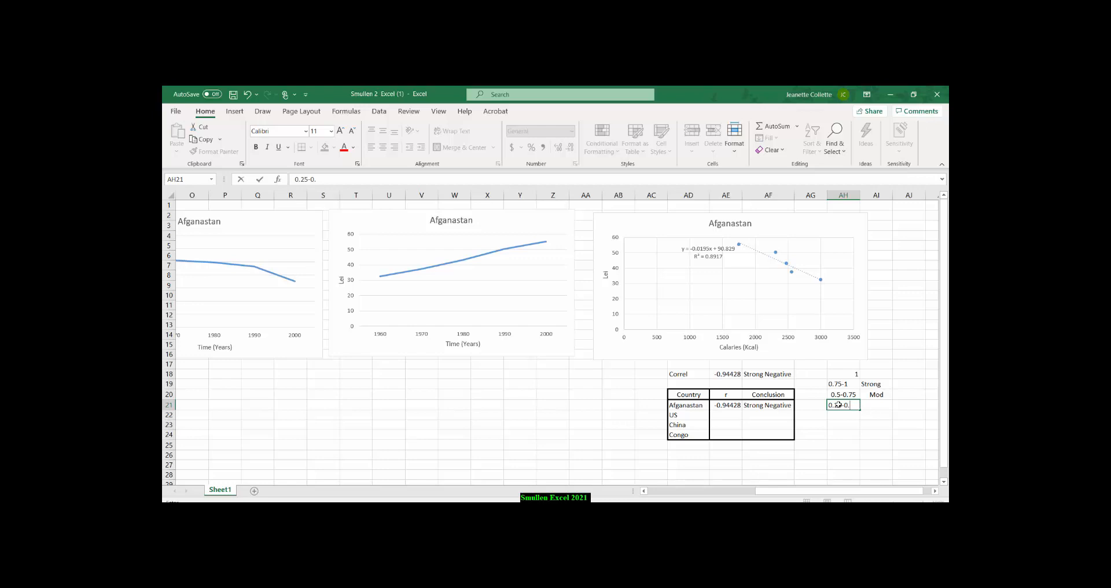
pyautogui.write('50')
# Rewrite the range in AH20 as 0.50-0.75 and label the 0.25-0.50 range weak in AI21.
pyautogui.click(839, 395)
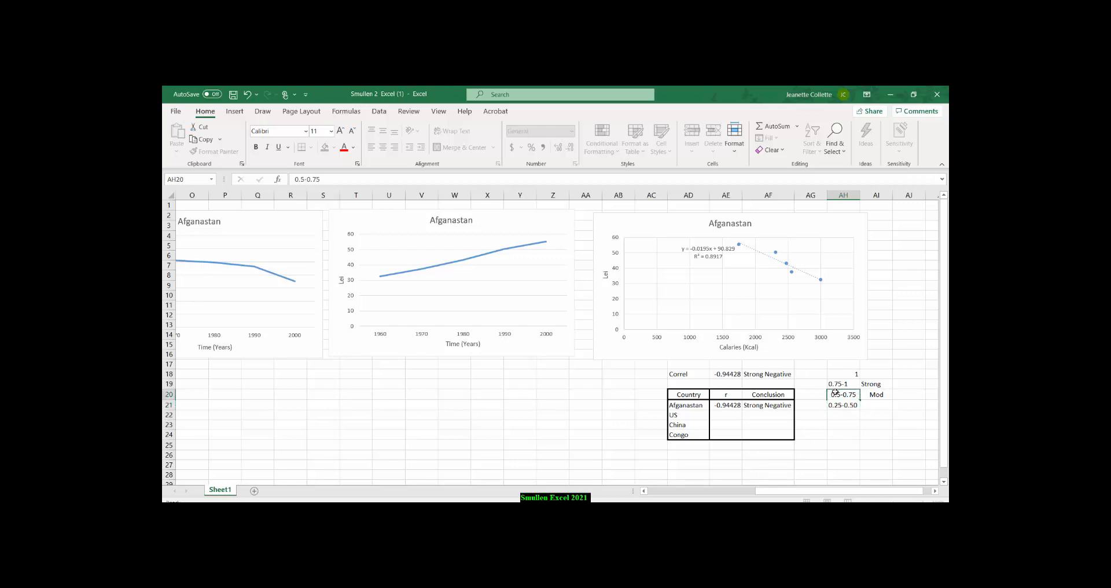
pyautogui.click(304, 180)
pyautogui.write('0')
pyautogui.click(872, 409)
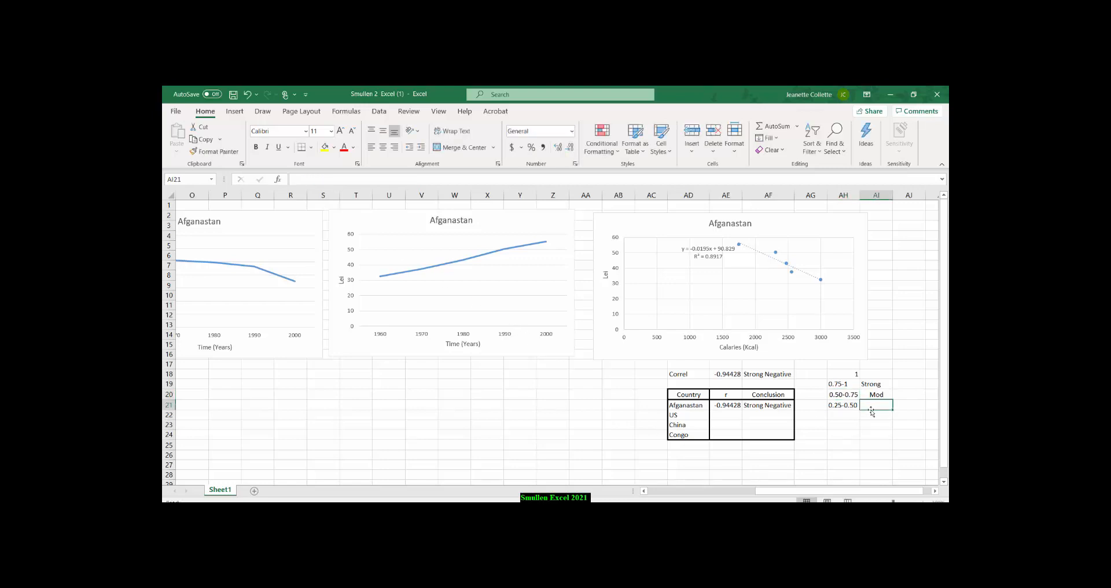
pyautogui.write('wea')
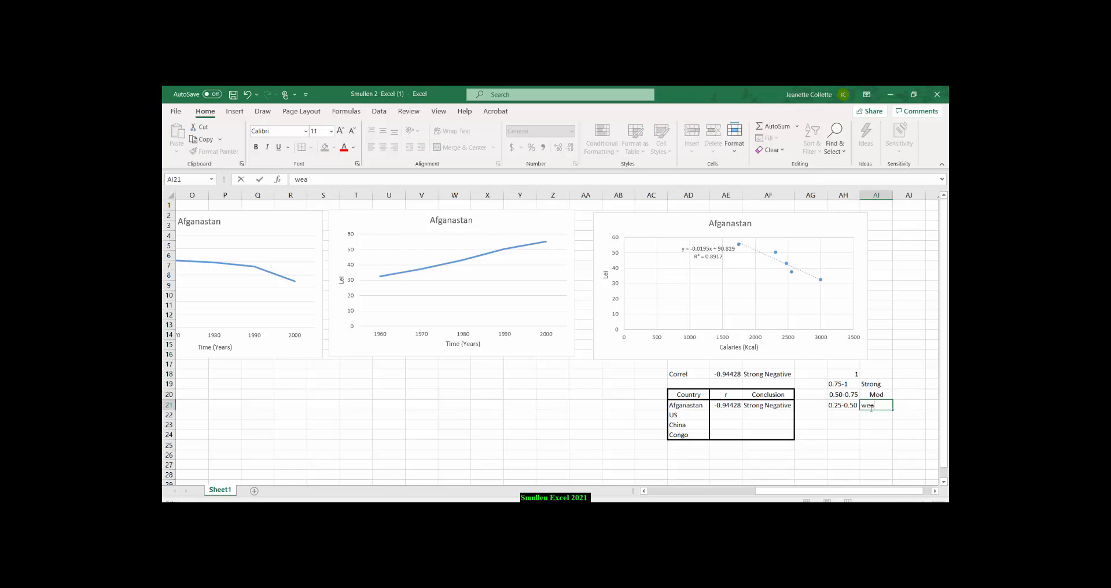
pyautogui.write('k')
# Add the range 0-0.25 in AH22 and label it NO in AI22.
pyautogui.click(853, 415)
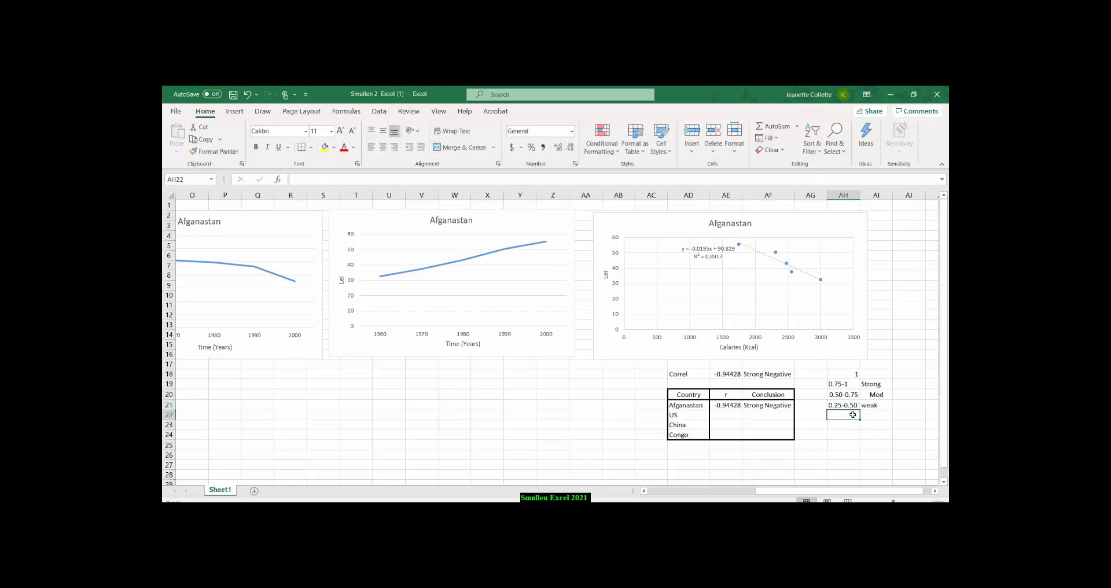
pyautogui.write('0-0.25')
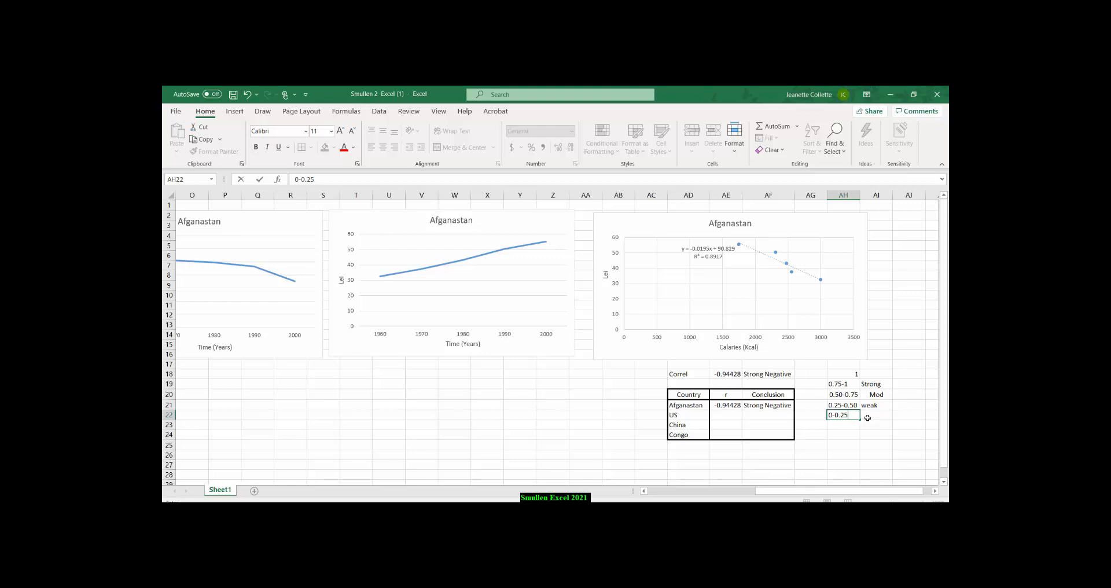
pyautogui.click(872, 416)
pyautogui.write('NO')
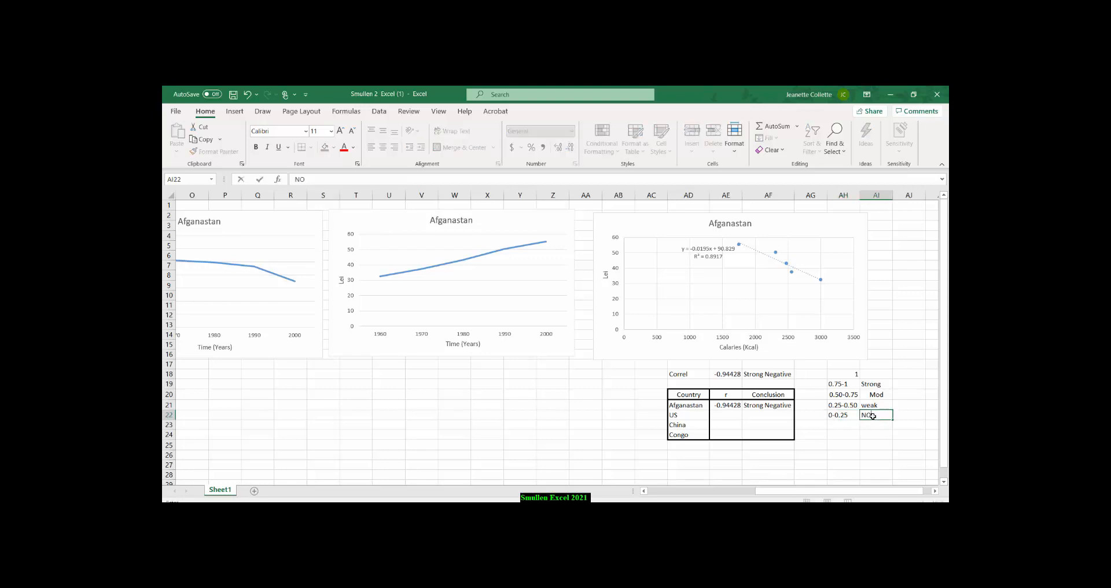
pyautogui.click(863, 445)
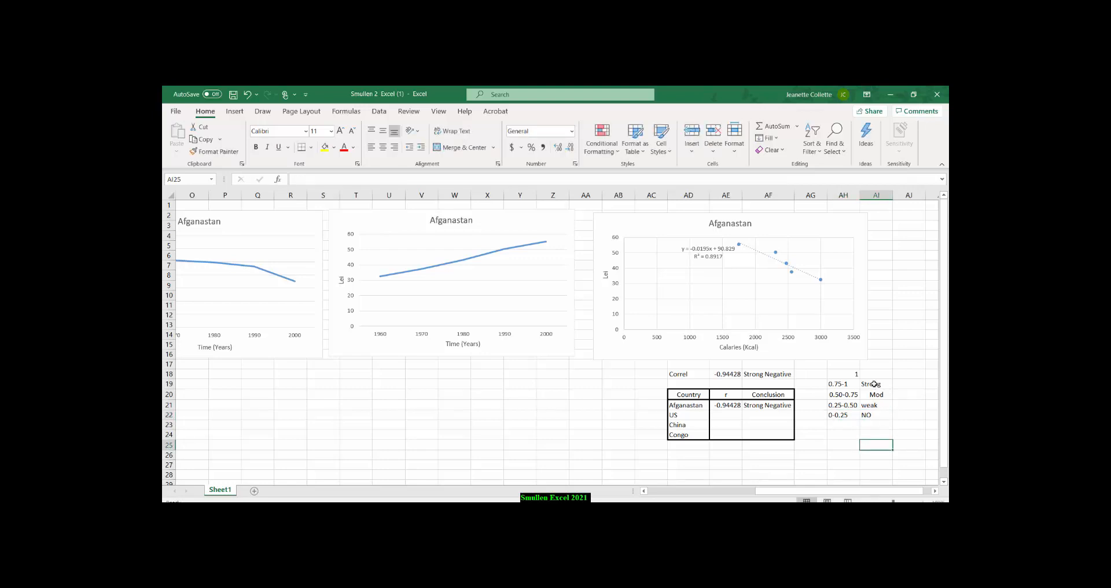
# Center the strength labels in AI19:AI22 horizontally.
pyautogui.moveTo(875, 384); pyautogui.dragTo(870, 415)
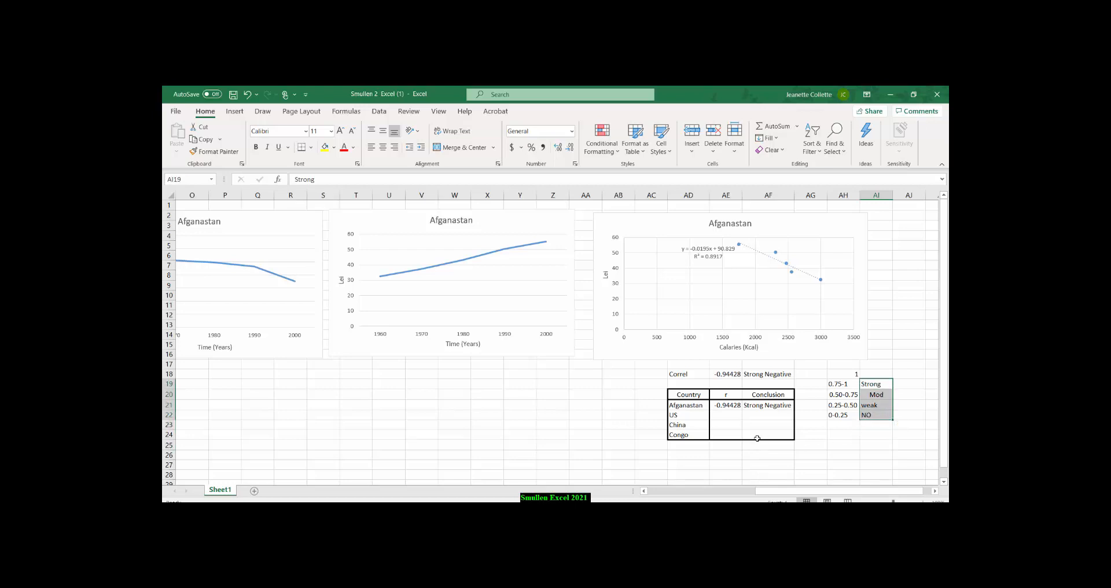
pyautogui.click(383, 147)
pyautogui.click(844, 434)
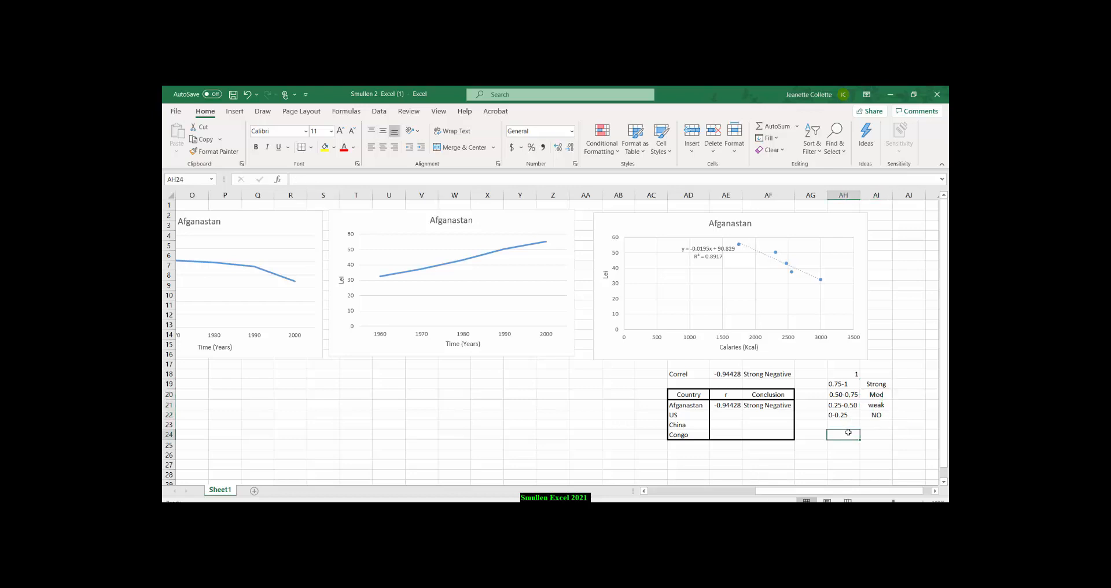
pyautogui.click(876, 415)
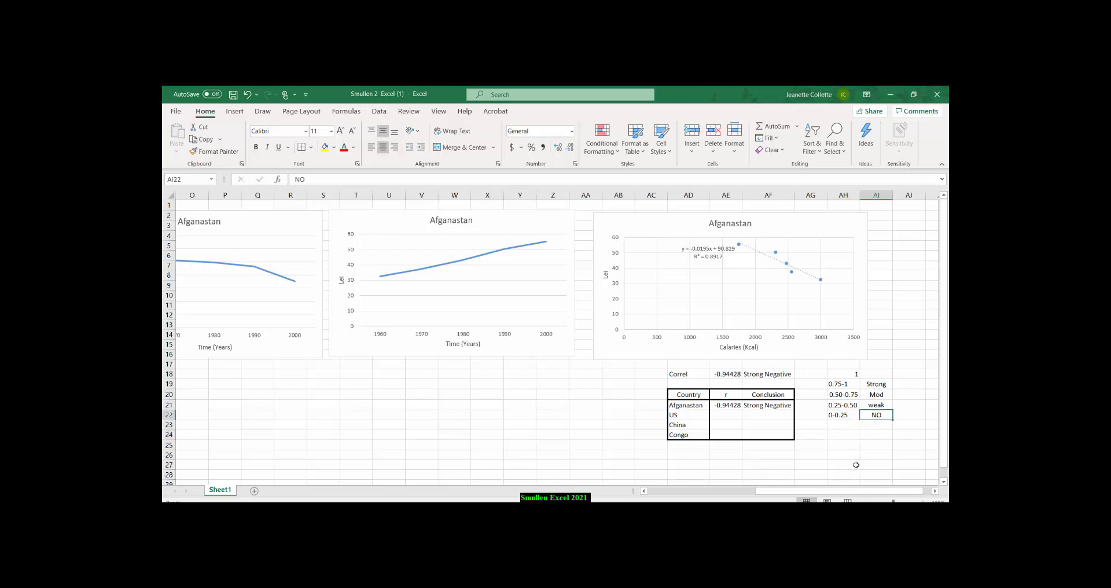